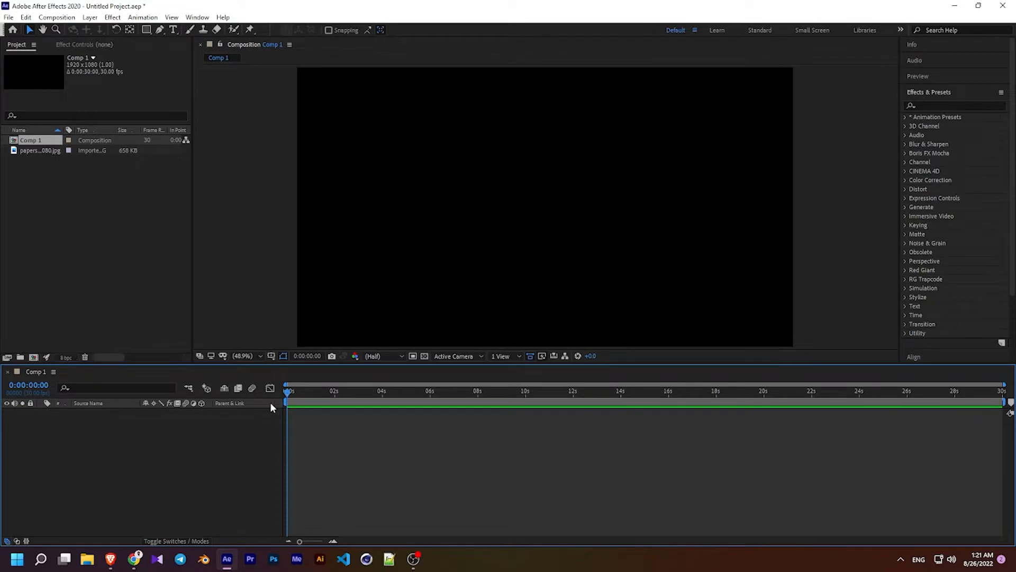
Step: Add the imported papers…1080.jpg illustration to the Comp 1 timeline as a layer and keep the playhead at the start
click(58, 226)
drag(33, 150, 95, 440)
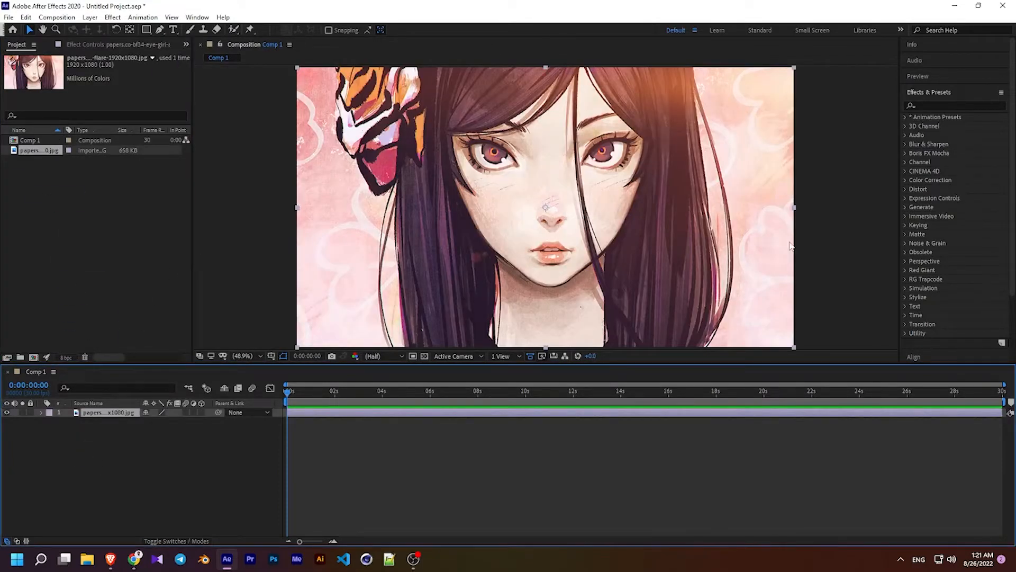
drag(288, 393, 265, 380)
click(228, 444)
Step: Duplicate the illustration layer three times so the composition holds four stacked copies
click(116, 412)
right_click(114, 413)
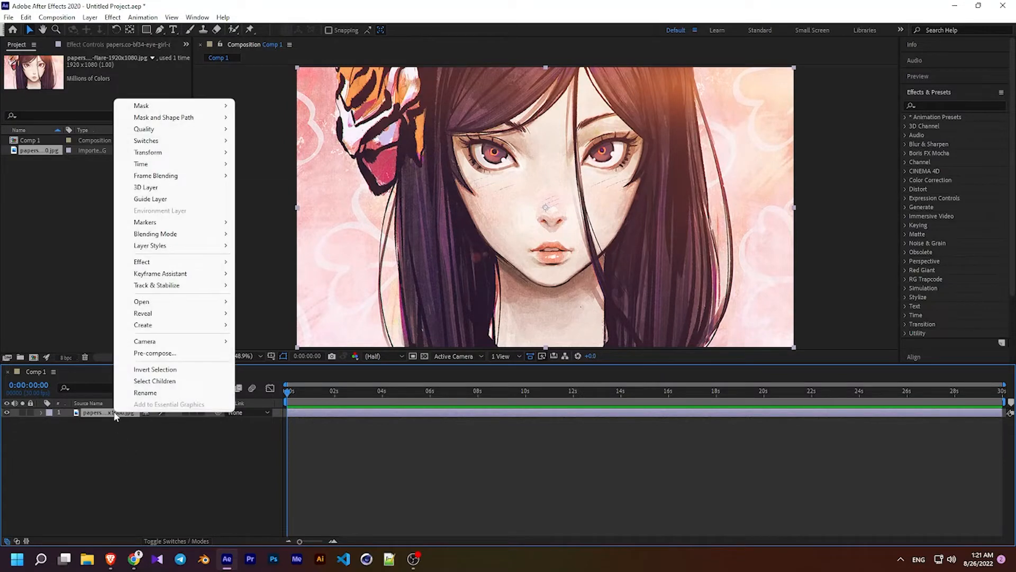
click(82, 414)
click(26, 18)
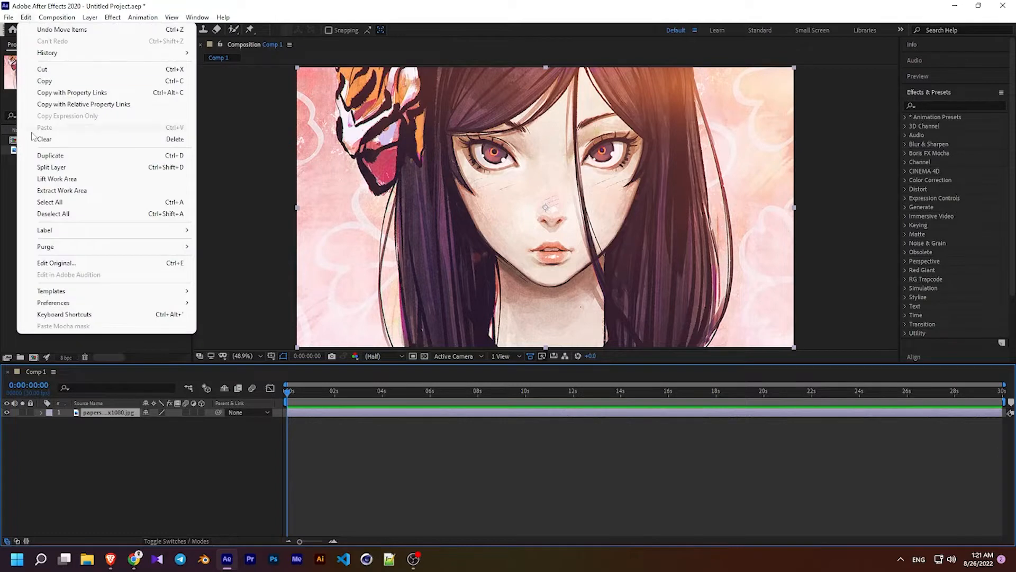
click(53, 156)
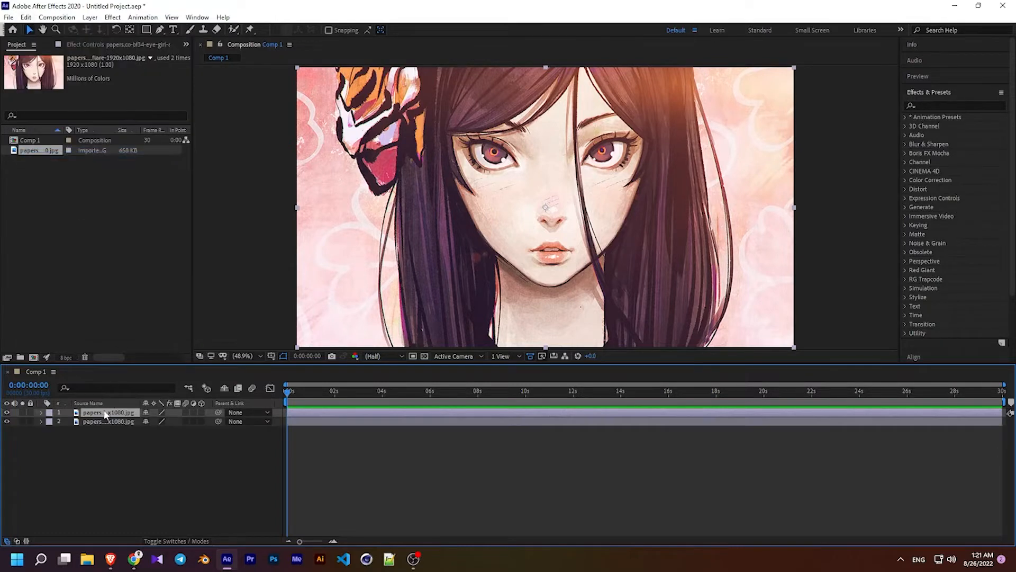
key(ctrl+d)
key(ctrl+d)
click(89, 461)
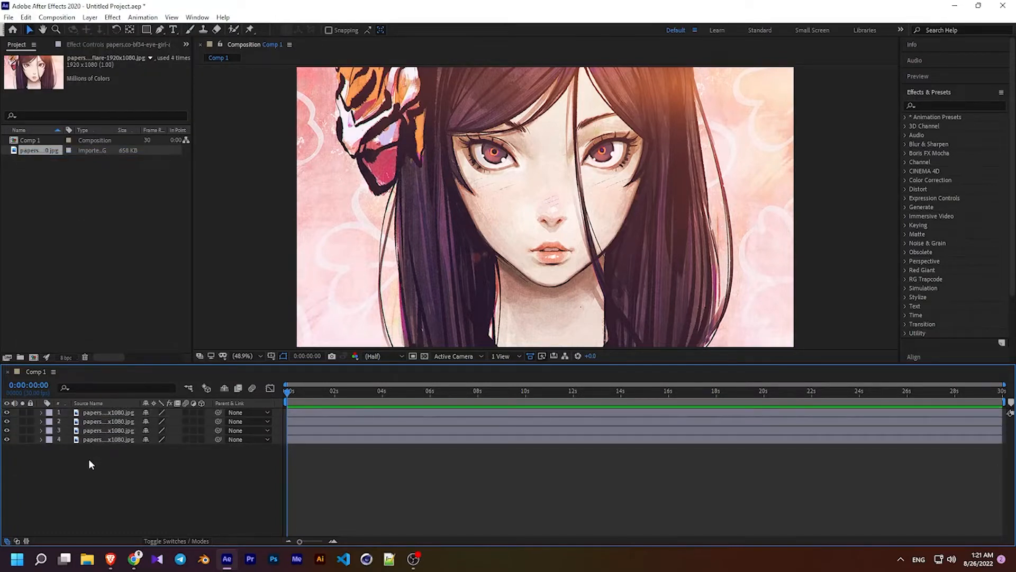
Step: Hide layers 1, 2 and 3, leaving only the bottom copy visible
click(95, 413)
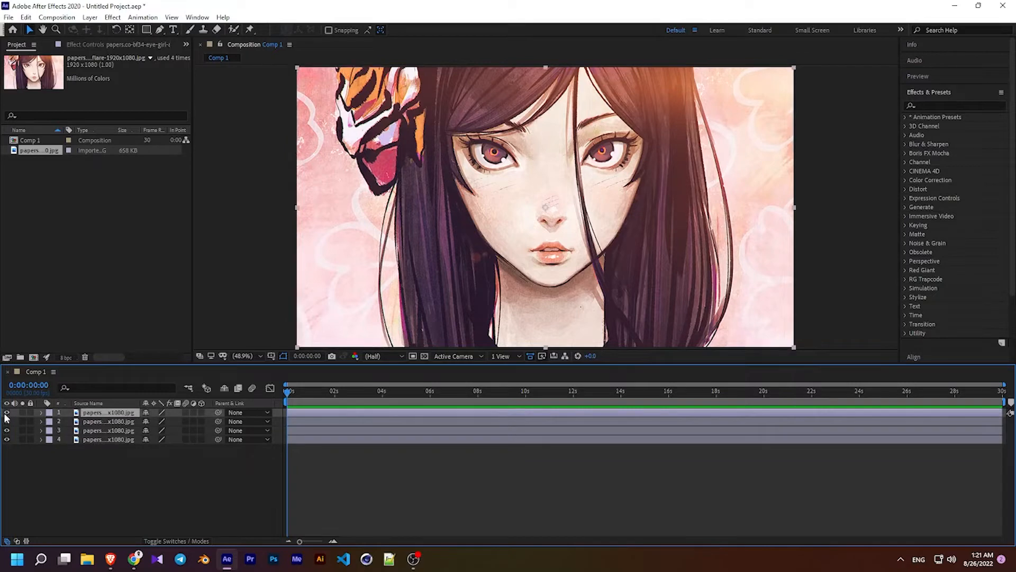
drag(7, 412, 7, 431)
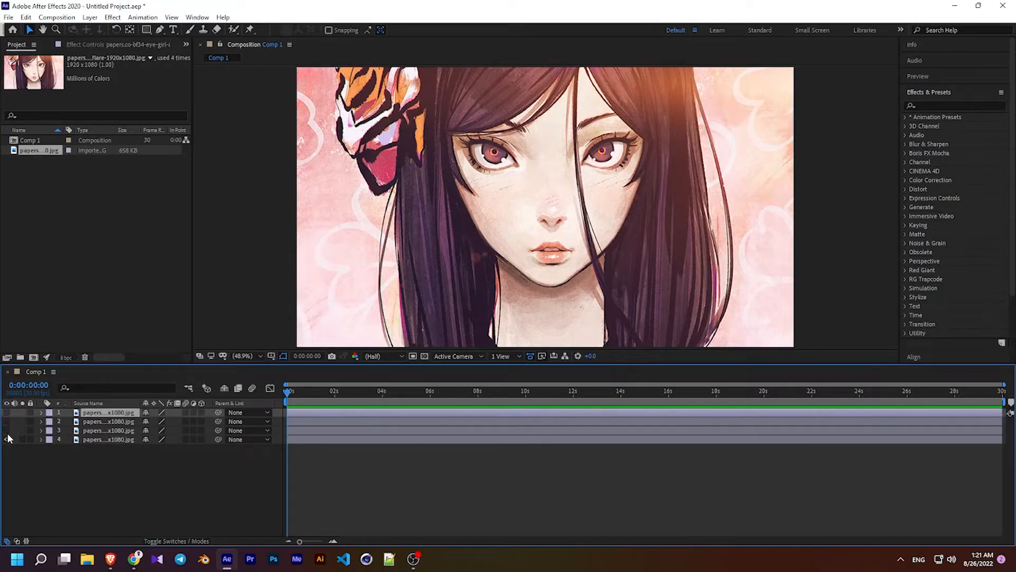
click(112, 440)
click(90, 472)
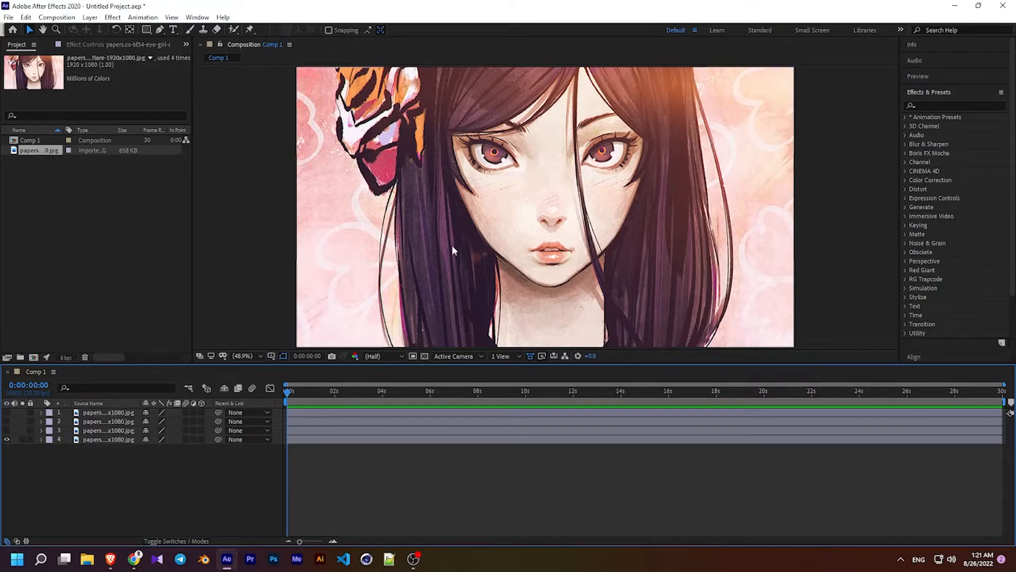
Step: Open layer 4 in its own layer view and set up the Clone Stamp tool with a 52 px brush over the image's right-hand eye
double_click(95, 440)
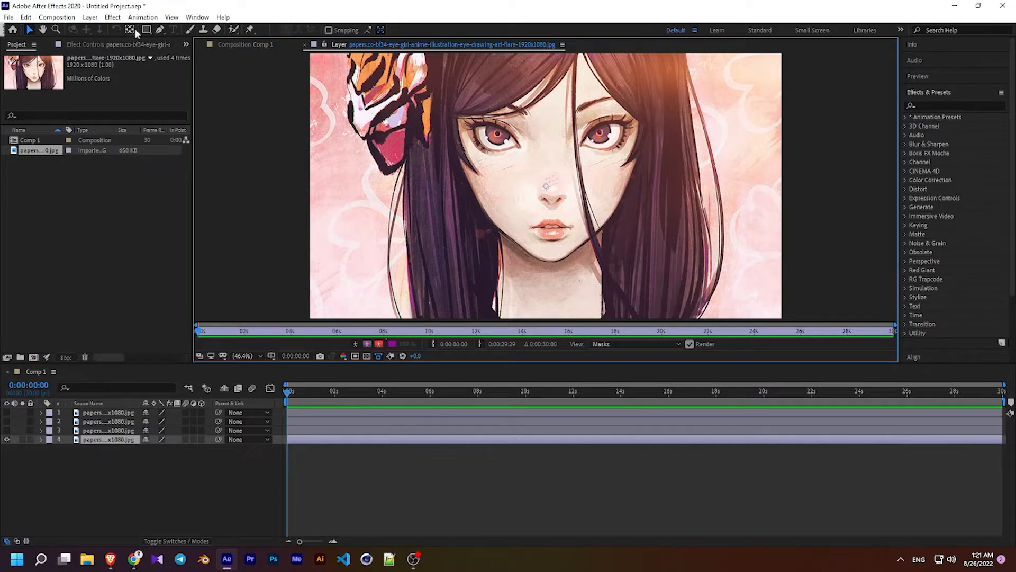
click(215, 30)
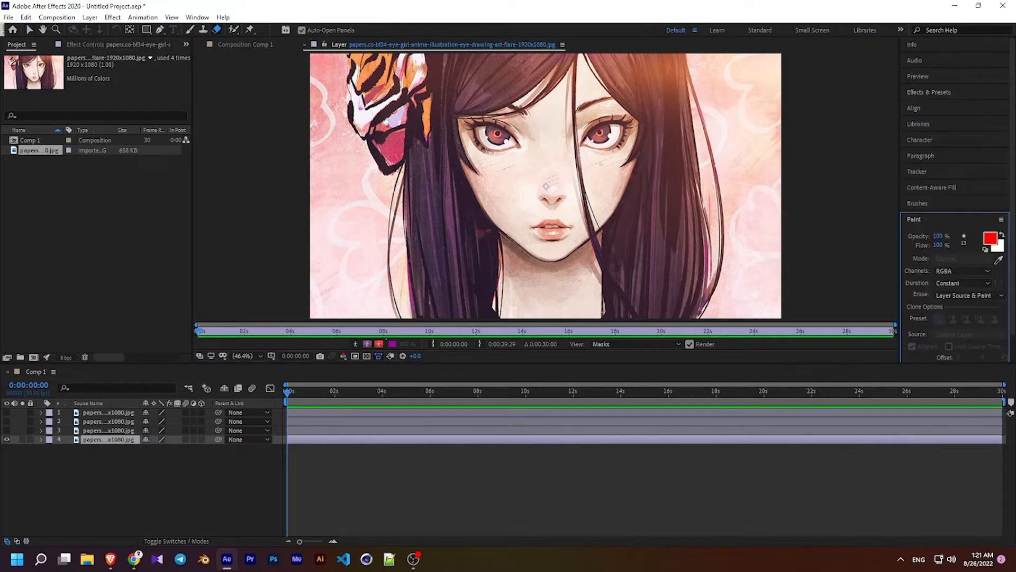
mouse_move(599, 133)
mouse_down()
mouse_move(614, 133)
mouse_move(598, 133)
mouse_up()
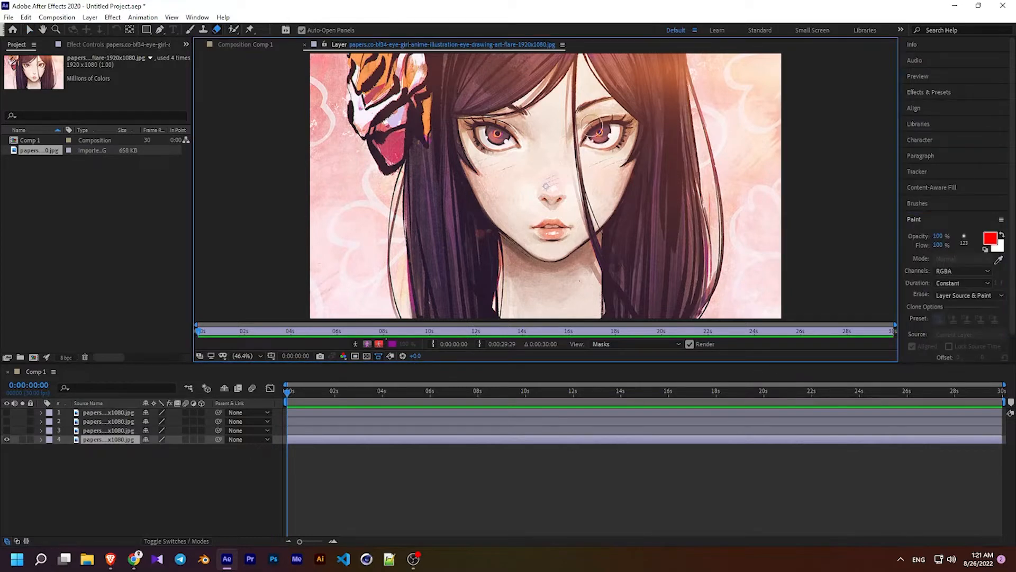
click(205, 31)
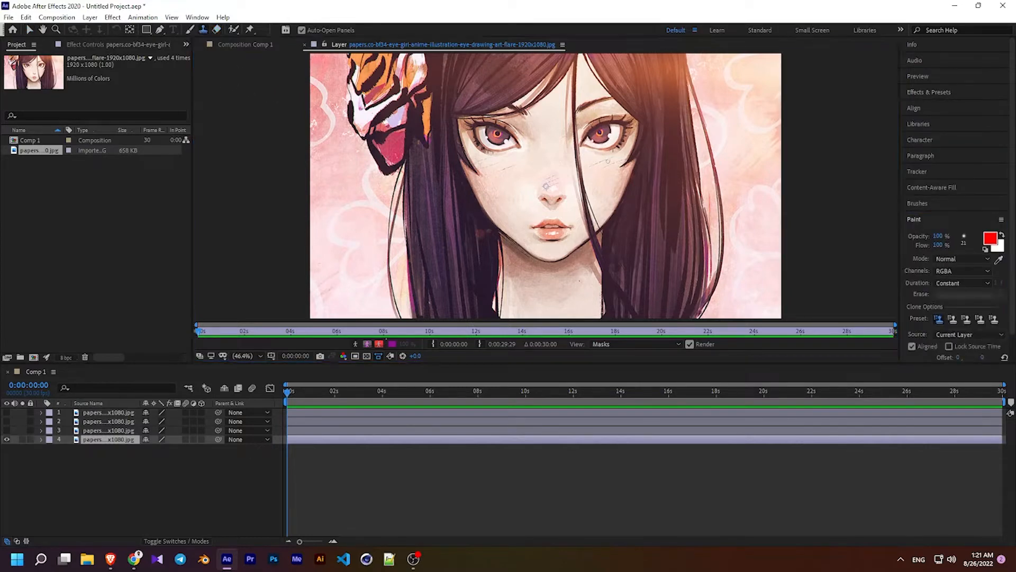
scroll(606, 139, up, 4)
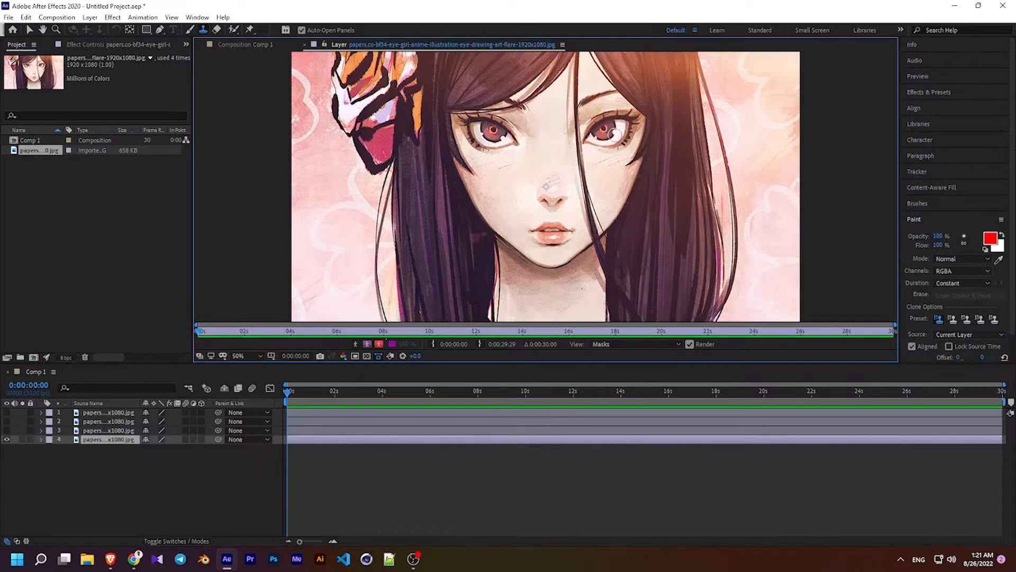
scroll(549, 149, up, 2)
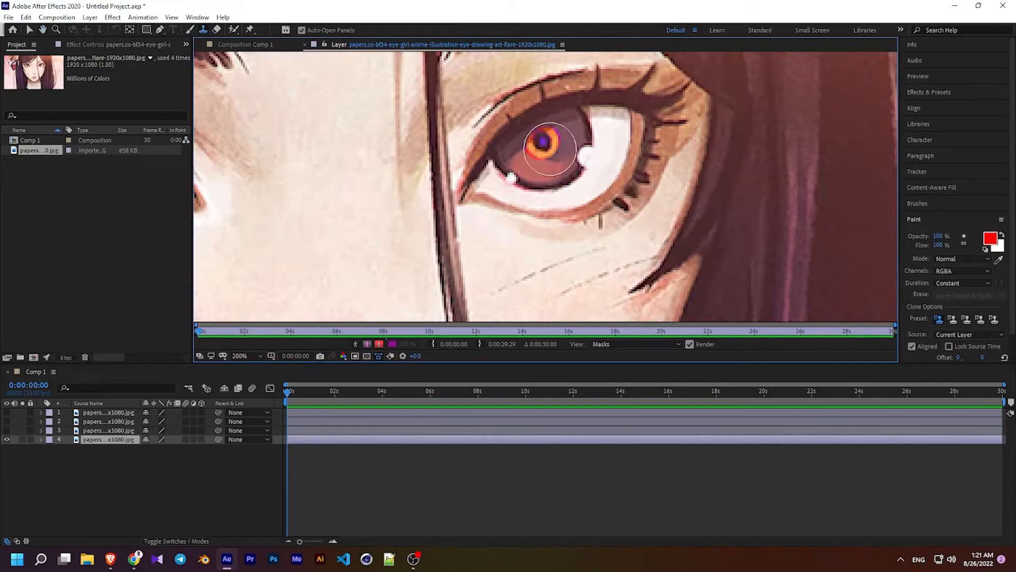
scroll(550, 149, down, 2)
mouse_move(559, 150)
mouse_down()
mouse_move(550, 164)
mouse_move(561, 175)
mouse_up()
scroll(551, 164, up, 1)
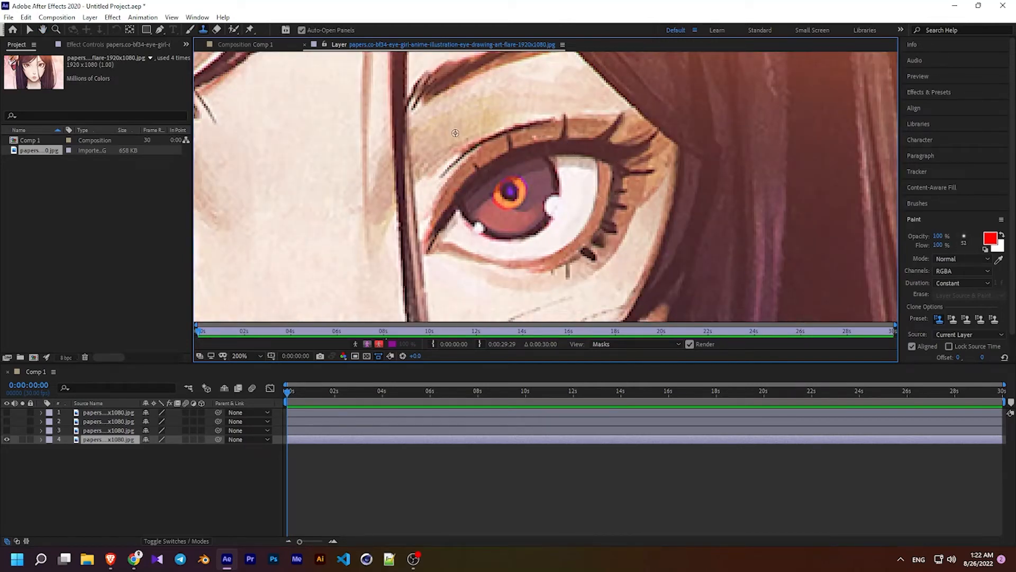
Step: Clone eyelid skin over the upper lashes, lid line and top of the iris of the image's right-hand eye
mouse_move(461, 144)
mouse_down()
mouse_move(455, 160)
mouse_move(476, 151)
mouse_up()
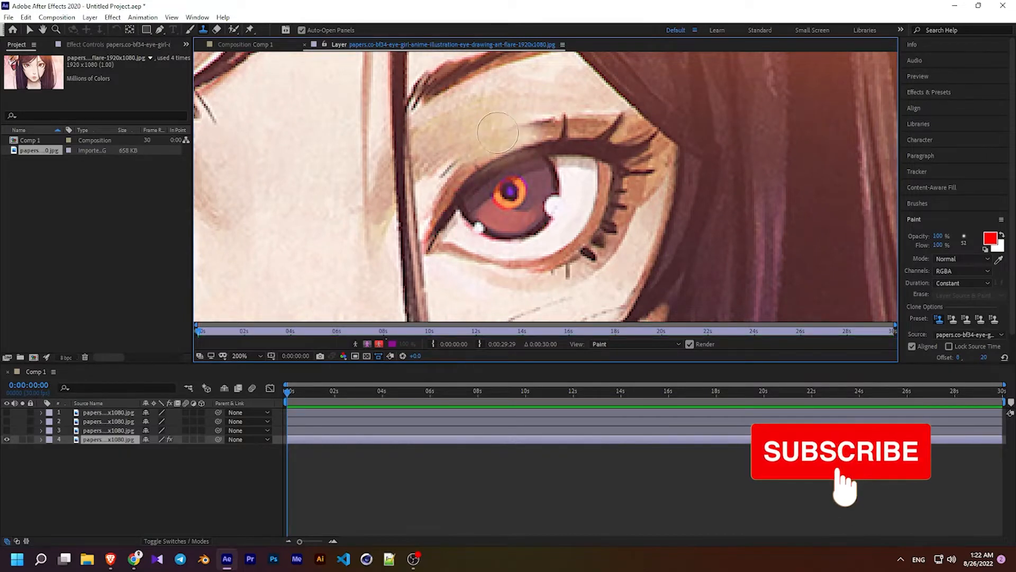
alt+click(470, 144)
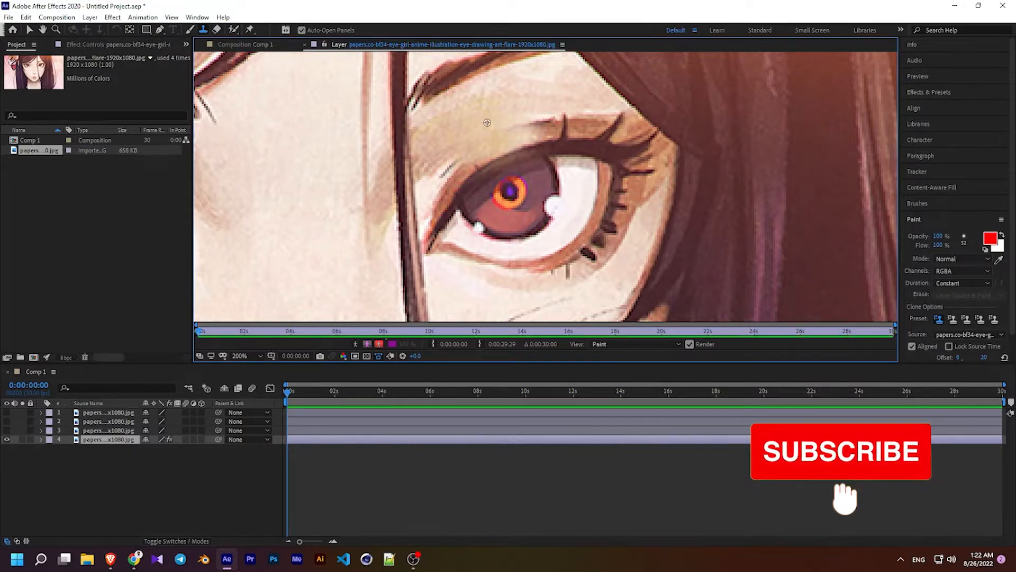
alt+click(570, 108)
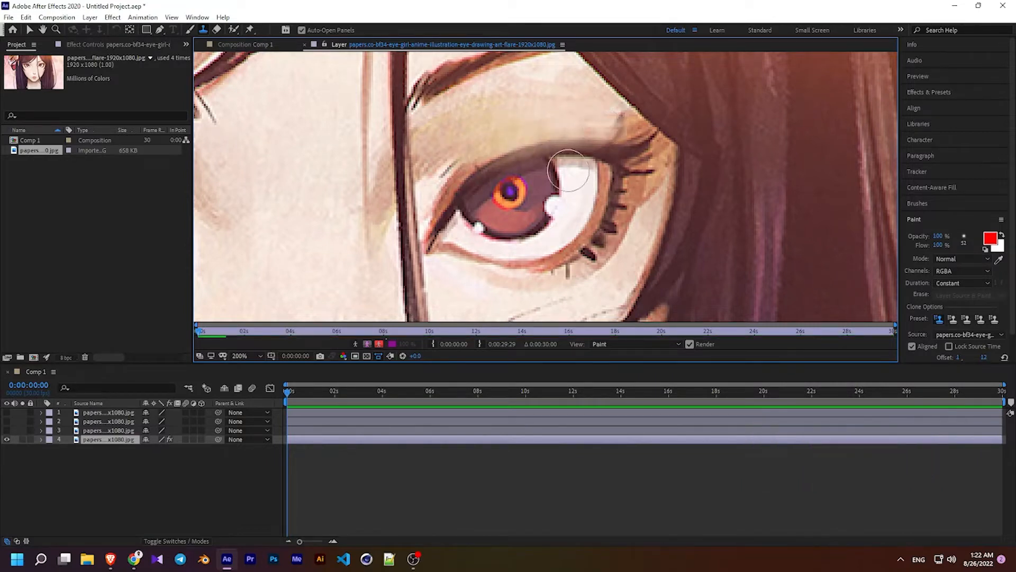
alt+click(481, 135)
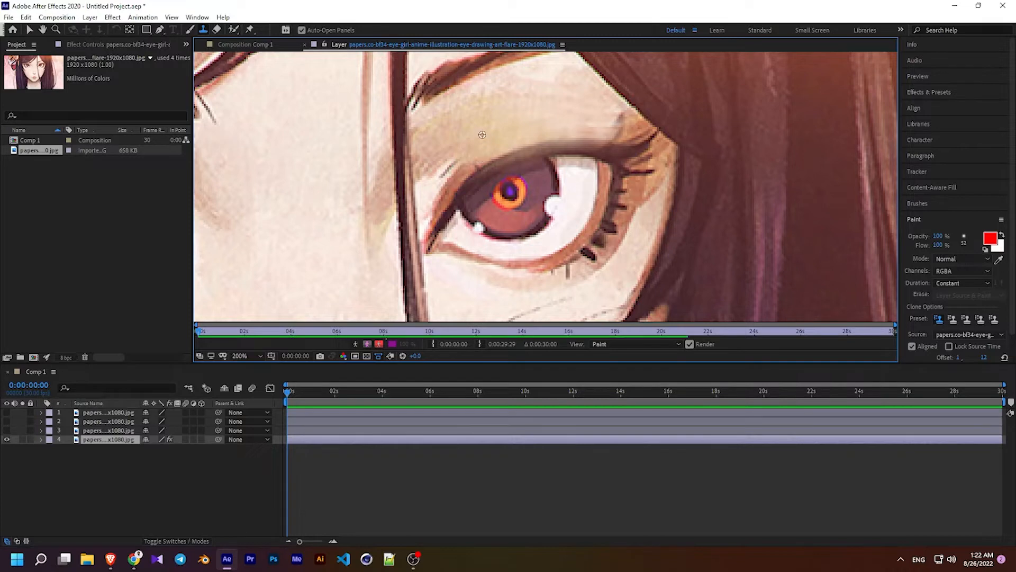
mouse_move(479, 170)
mouse_down()
mouse_move(516, 168)
mouse_move(539, 153)
mouse_move(499, 155)
mouse_move(465, 190)
mouse_move(457, 158)
mouse_move(458, 196)
mouse_move(467, 159)
mouse_up()
alt+click(457, 158)
alt+click(467, 159)
alt+click(474, 138)
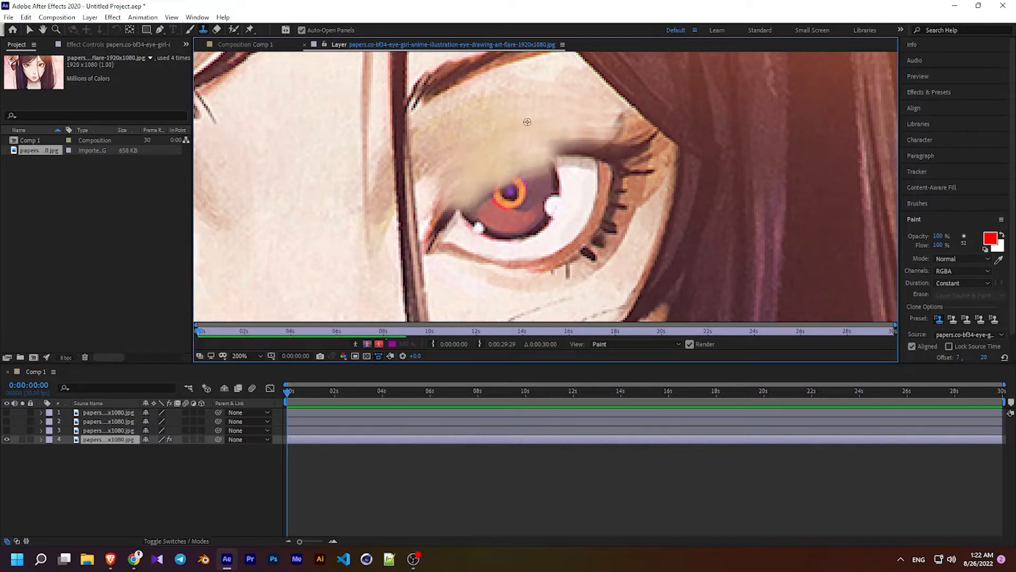
Step: Cover the remaining iris and white of the image's right-hand eye with cloned skin, enlarging the brush to 70 px
mouse_move(562, 152)
mouse_down()
mouse_move(594, 146)
mouse_move(599, 126)
mouse_move(602, 155)
mouse_move(573, 164)
mouse_move(529, 168)
mouse_move(528, 143)
mouse_move(538, 173)
mouse_move(523, 180)
mouse_move(558, 186)
mouse_move(560, 167)
mouse_move(464, 211)
mouse_move(458, 187)
mouse_up()
alt+click(575, 120)
alt+click(532, 125)
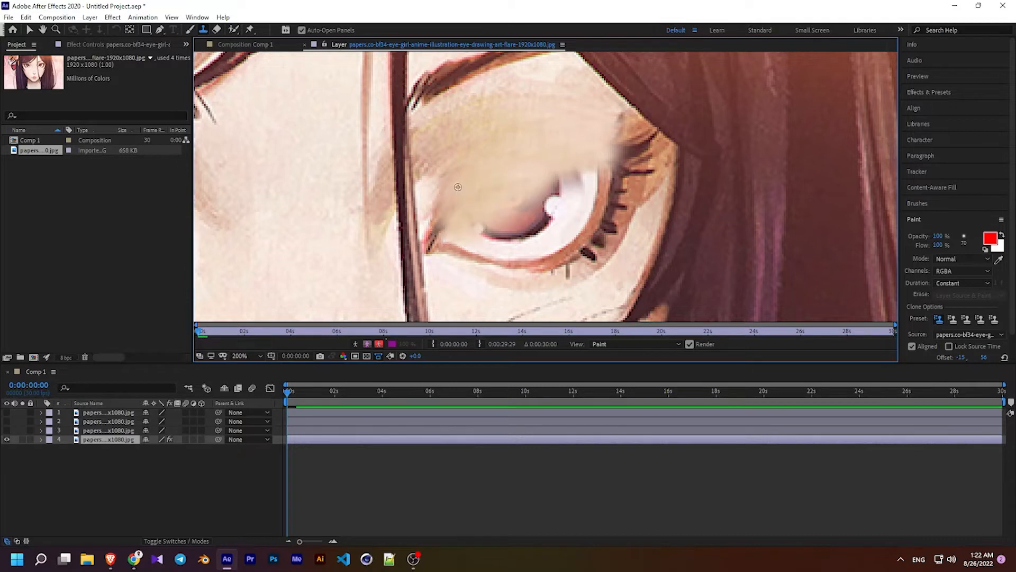
alt+click(498, 166)
mouse_move(519, 195)
mouse_down()
mouse_move(551, 178)
mouse_move(601, 171)
mouse_move(610, 136)
mouse_move(624, 143)
mouse_move(607, 172)
mouse_move(569, 196)
mouse_move(575, 208)
mouse_move(538, 217)
mouse_move(531, 241)
mouse_move(578, 210)
mouse_move(545, 230)
mouse_move(496, 202)
mouse_move(490, 232)
mouse_move(450, 213)
mouse_move(543, 236)
mouse_move(553, 172)
mouse_up()
alt+click(581, 139)
alt+click(544, 136)
alt+click(501, 166)
alt+click(504, 169)
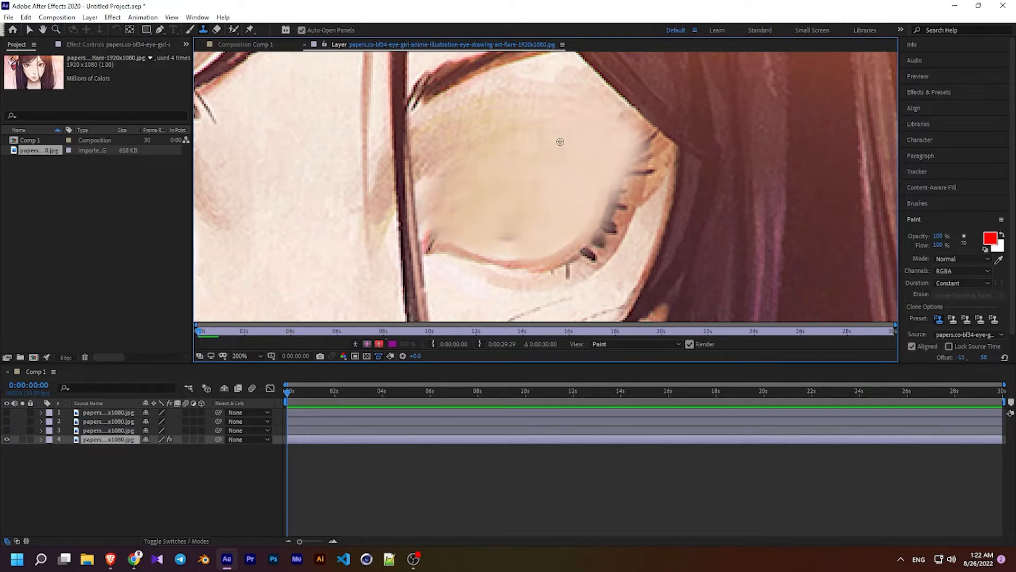
Step: Clone skin over the inner corner and the upper outer lashes of the image's right-hand eye
alt+click(461, 136)
mouse_move(426, 167)
mouse_down()
mouse_move(463, 220)
mouse_move(444, 227)
mouse_move(471, 234)
mouse_up()
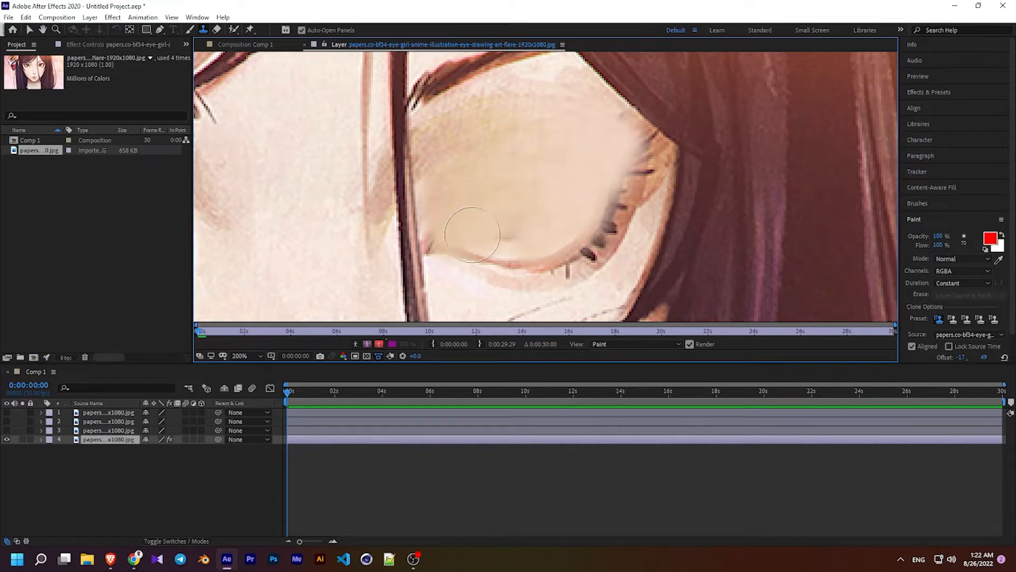
alt+click(560, 125)
mouse_move(609, 132)
mouse_down()
mouse_move(624, 119)
mouse_move(613, 136)
mouse_move(598, 98)
mouse_move(640, 107)
mouse_move(665, 130)
mouse_move(604, 185)
mouse_up()
alt+click(607, 82)
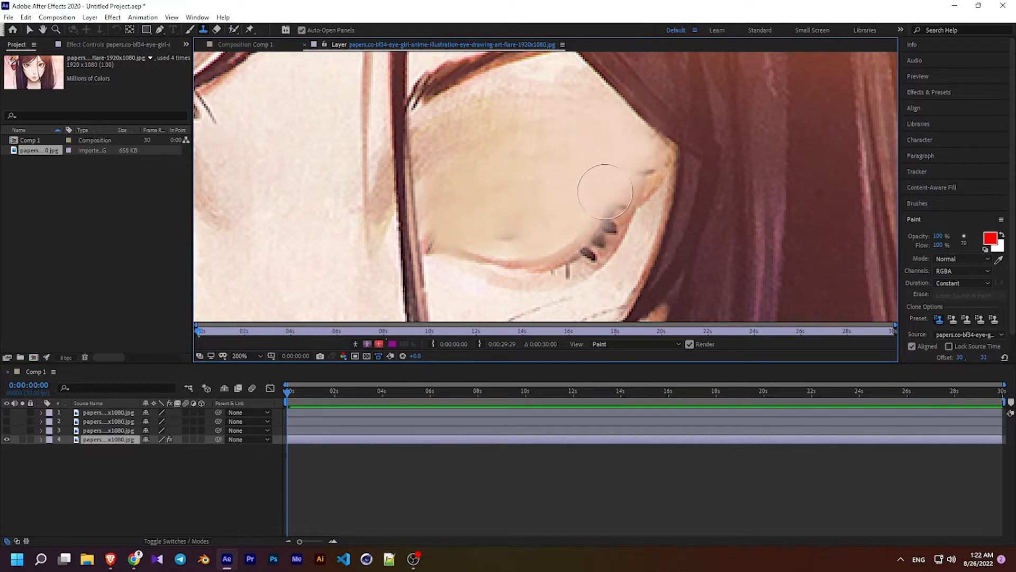
Step: Clone nearby skin over the upper lid line and upper iris of the image's left-hand eye
key(space)
mouse_move(448, 205)
mouse_down()
mouse_move(715, 179)
mouse_move(549, 207)
mouse_move(557, 221)
mouse_up()
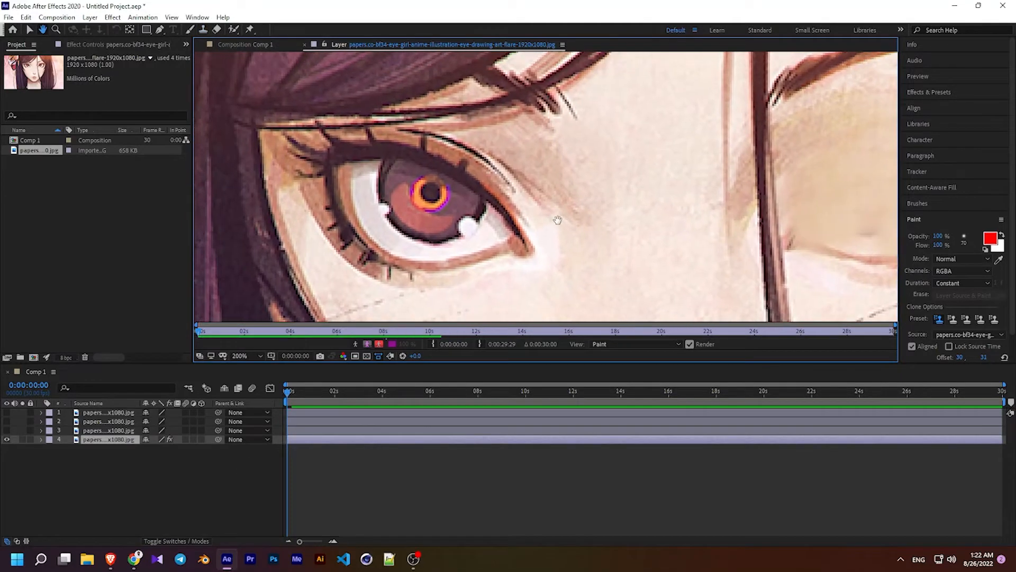
alt+click(536, 183)
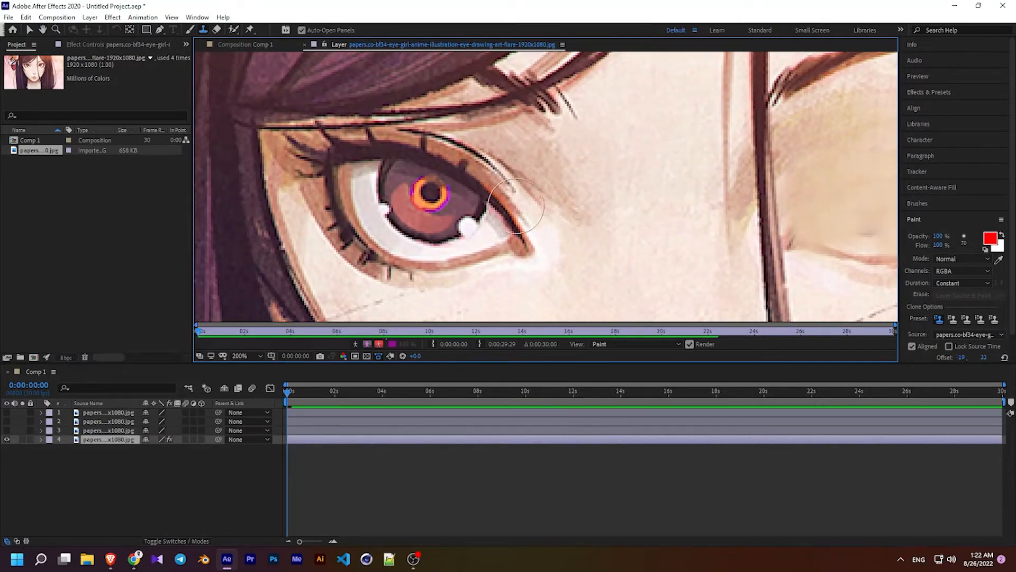
mouse_move(495, 204)
mouse_down()
mouse_move(515, 213)
mouse_move(501, 185)
mouse_move(460, 159)
mouse_move(500, 187)
mouse_up()
alt+click(501, 161)
mouse_move(440, 155)
mouse_down()
mouse_move(495, 174)
mouse_move(489, 209)
mouse_up()
alt+click(507, 180)
mouse_move(480, 173)
mouse_down()
mouse_move(439, 217)
mouse_move(418, 175)
mouse_move(429, 153)
mouse_move(454, 162)
mouse_move(418, 144)
mouse_move(378, 159)
mouse_up()
alt+click(504, 178)
drag(482, 219, 498, 216)
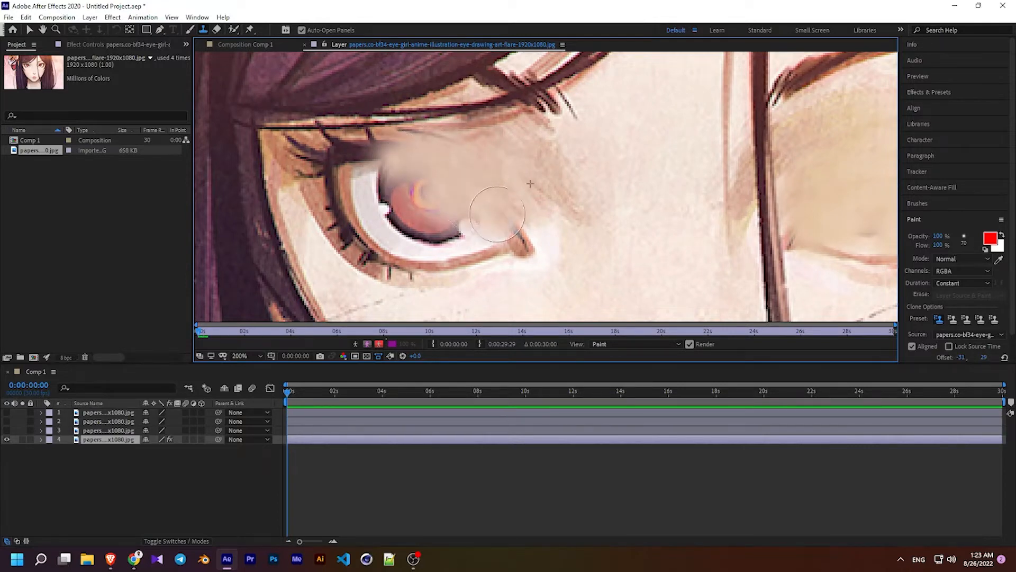
Step: Cover the rest of the iris and white of the image's left-hand eye with cloned skin, enlarging the brush to 86 px
alt+click(502, 168)
mouse_move(435, 196)
mouse_down()
mouse_move(416, 209)
mouse_move(402, 180)
mouse_up()
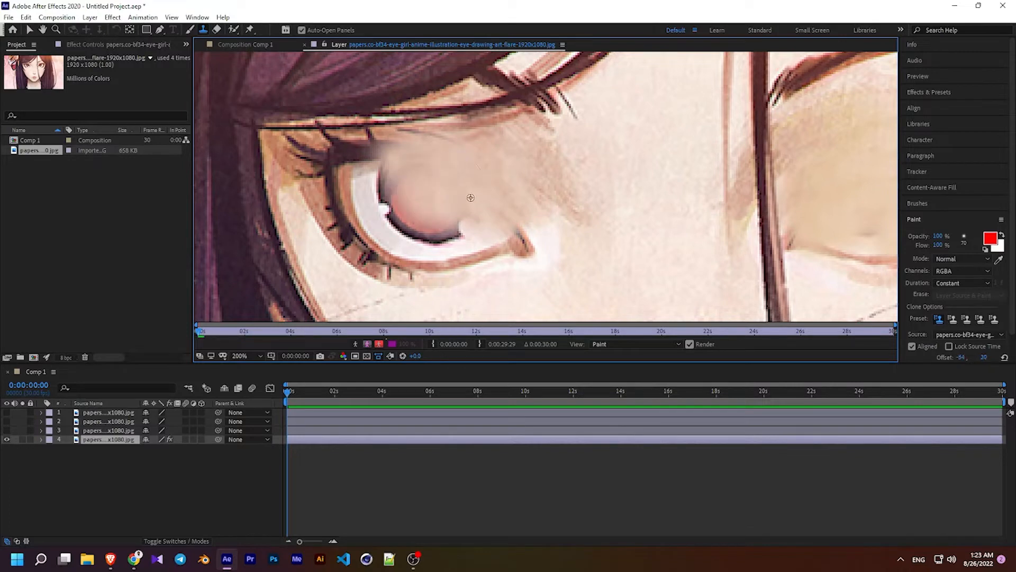
alt+click(480, 184)
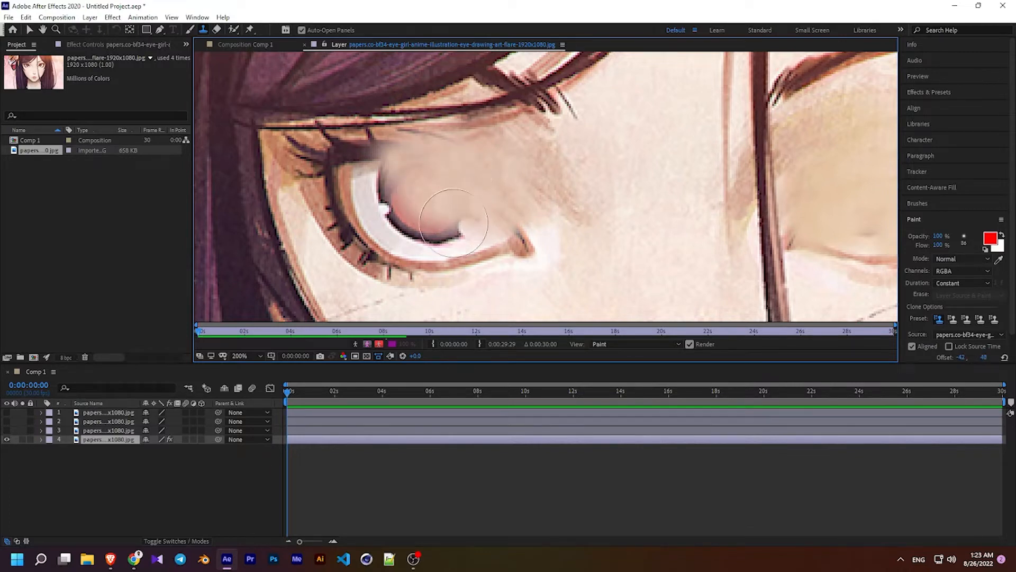
drag(455, 235, 413, 233)
alt+click(508, 206)
mouse_move(450, 180)
mouse_down()
mouse_move(344, 156)
mouse_move(333, 174)
mouse_move(408, 206)
mouse_move(429, 228)
mouse_move(392, 201)
mouse_move(424, 233)
mouse_move(462, 208)
mouse_move(415, 216)
mouse_up()
alt+click(458, 176)
alt+click(458, 175)
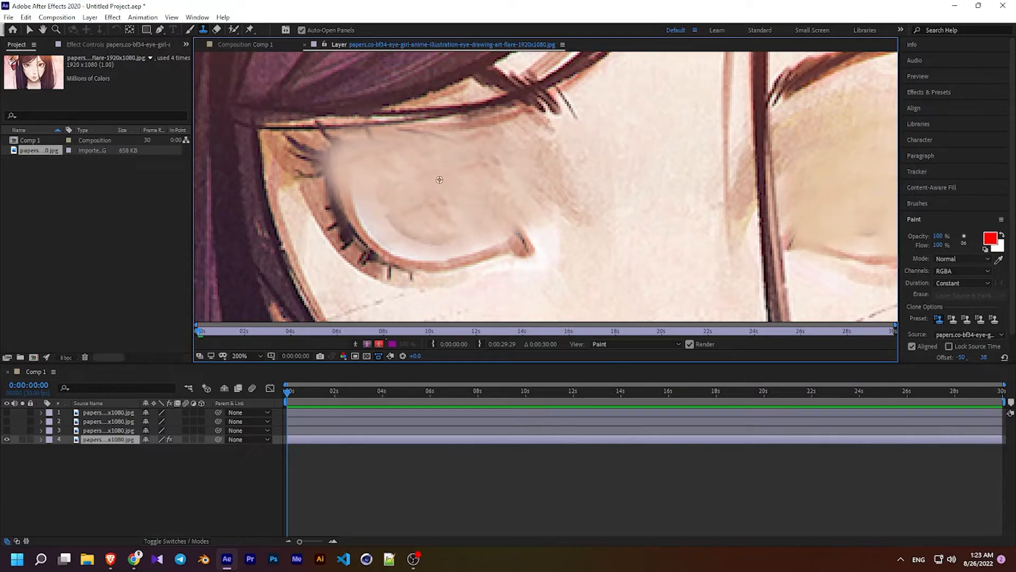
Step: Clone skin over the upper outer lashes and lid corner of the image's left-hand eye, reducing the brush to 64 px for the final blending
alt+click(376, 156)
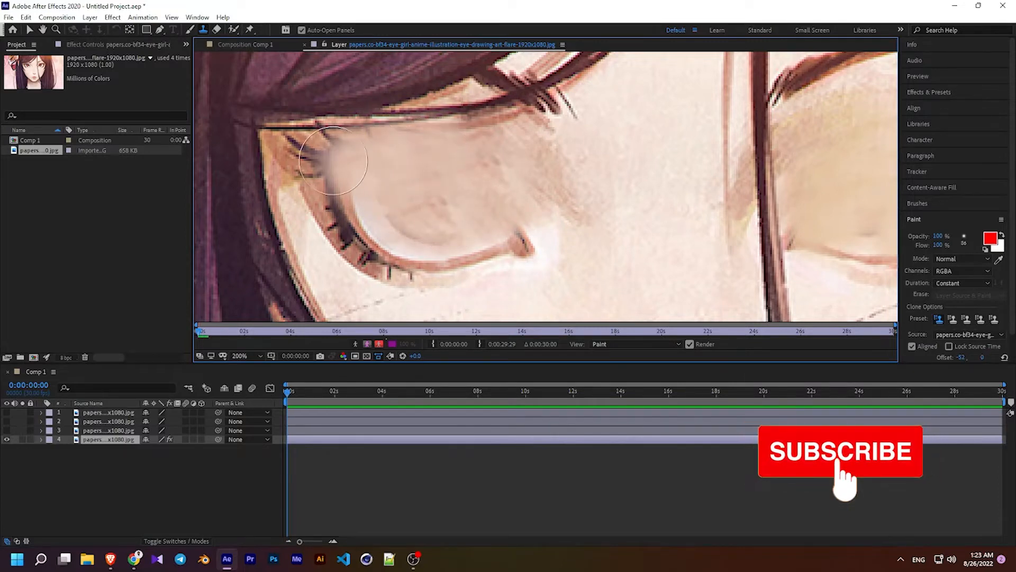
mouse_move(313, 170)
mouse_down()
mouse_move(293, 159)
mouse_move(344, 182)
mouse_up()
alt+click(375, 174)
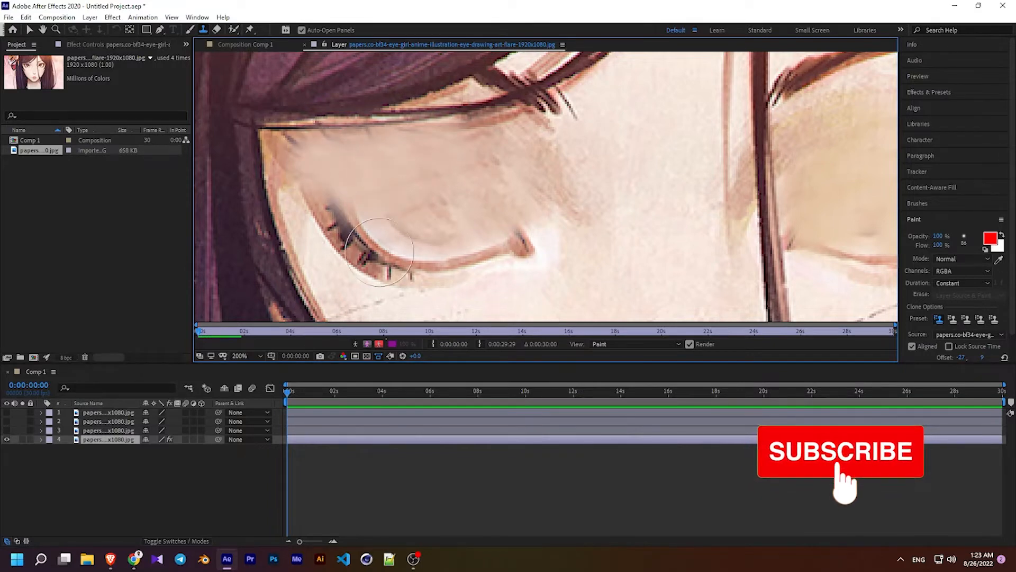
drag(512, 200, 499, 200)
key(comma)
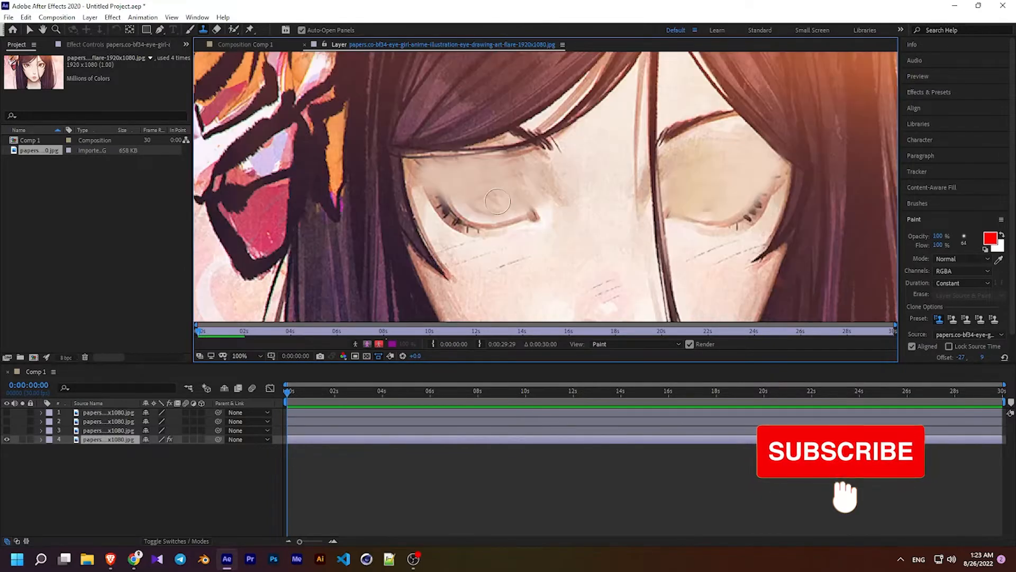
key(period)
key(period)
key(comma)
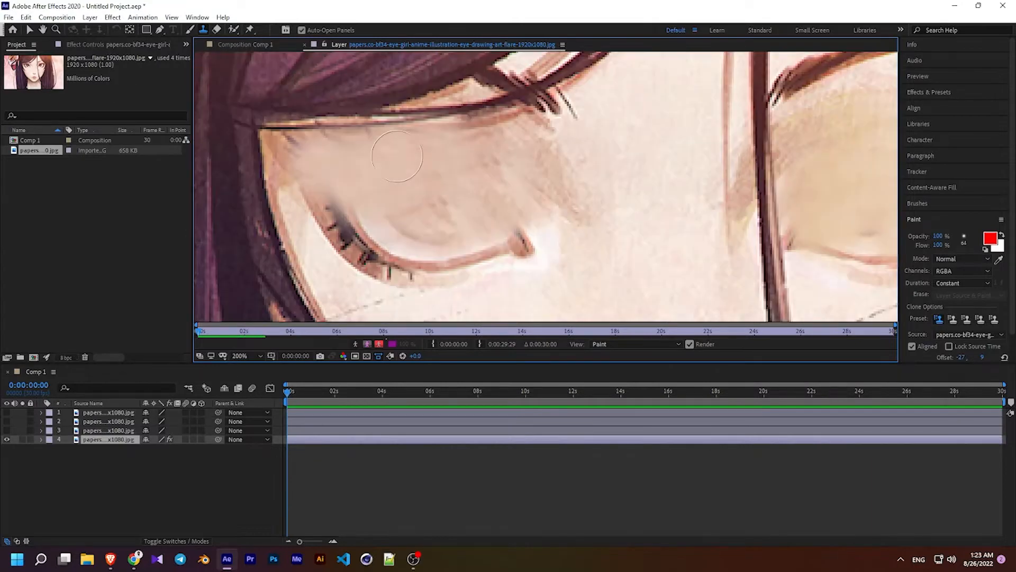
mouse_move(387, 140)
mouse_down()
mouse_move(443, 180)
mouse_move(404, 166)
mouse_move(335, 178)
mouse_up()
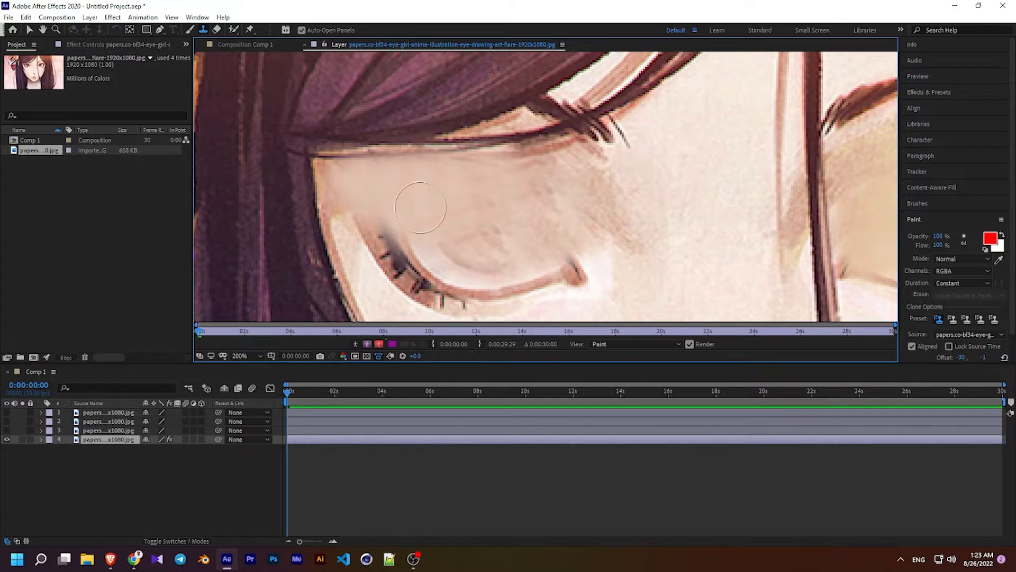
Step: Examine the retouched closed eyelids on the bottom layer, both across the whole face and close up
key(comma)
key(comma)
key(comma)
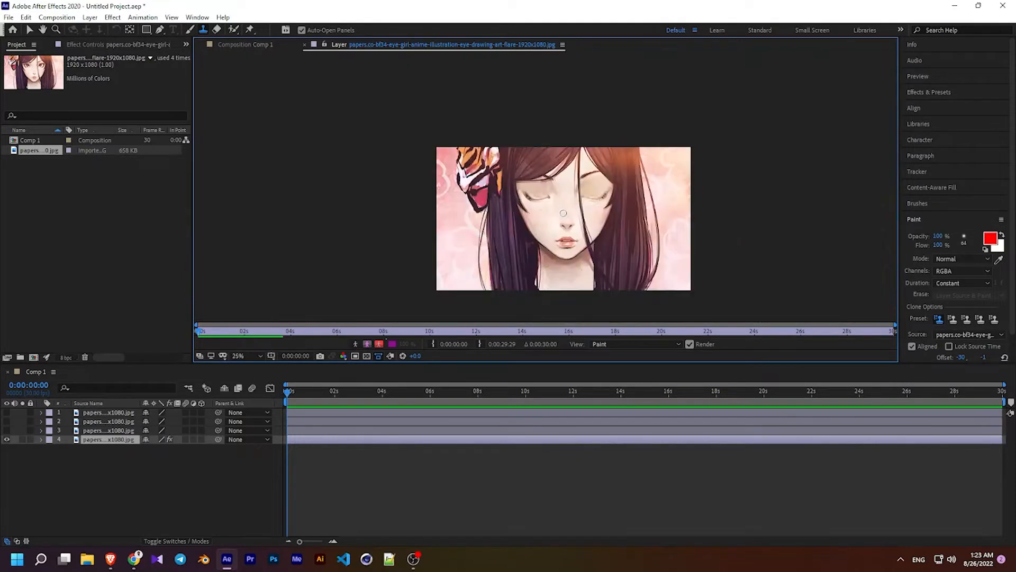
scroll(543, 181, up, 2)
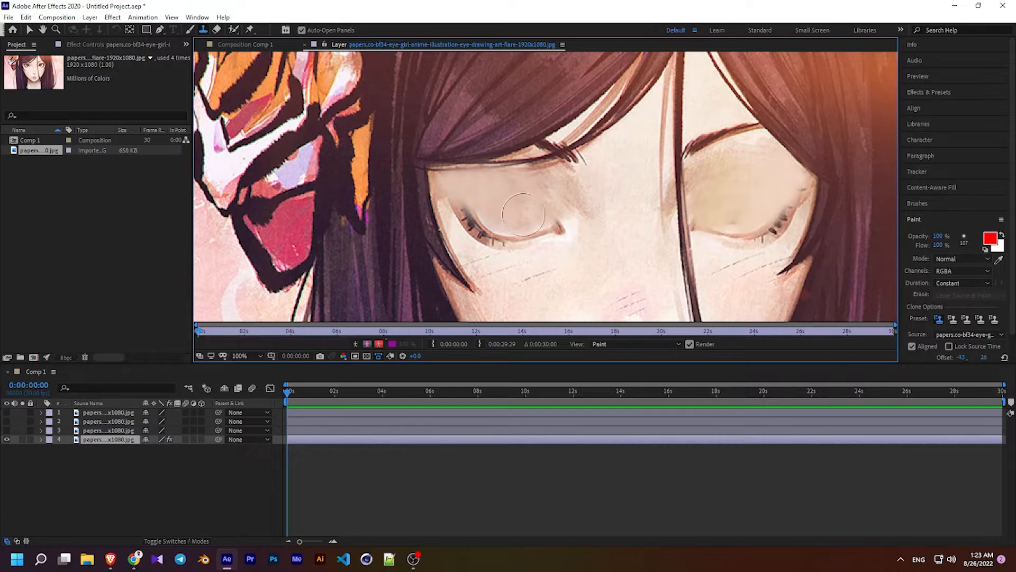
scroll(607, 216, down, 1)
scroll(563, 197, up, 2)
scroll(568, 219, down, 2)
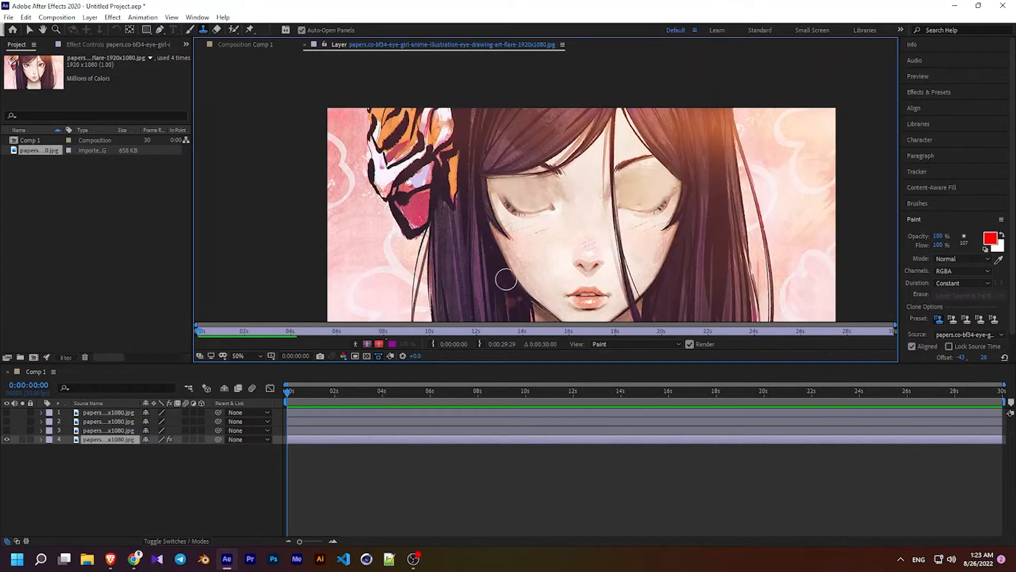
Step: Turn on the third layer's visibility, close the bottom layer's view to return to the composition, and select the third layer
click(6, 430)
click(306, 45)
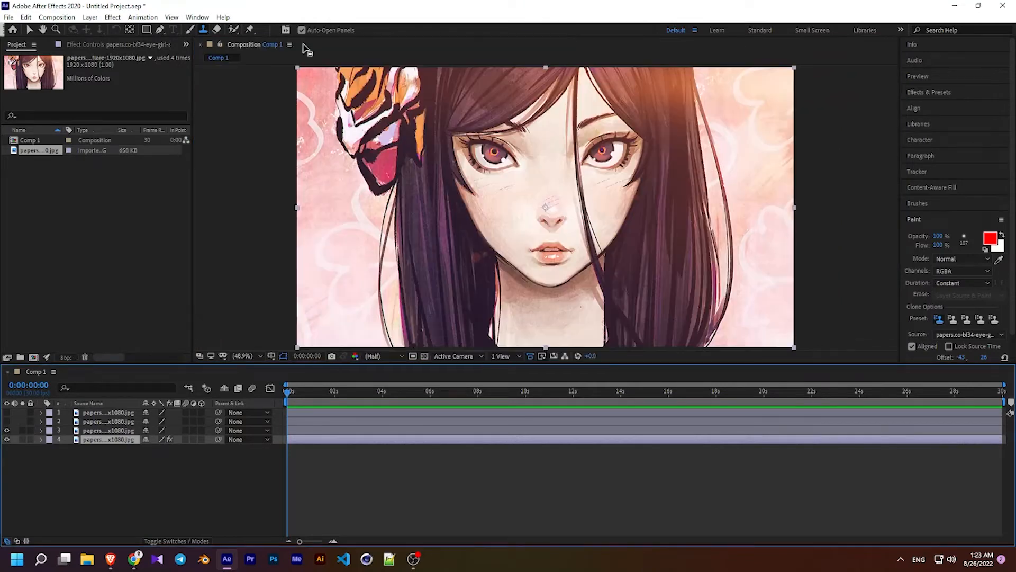
click(76, 430)
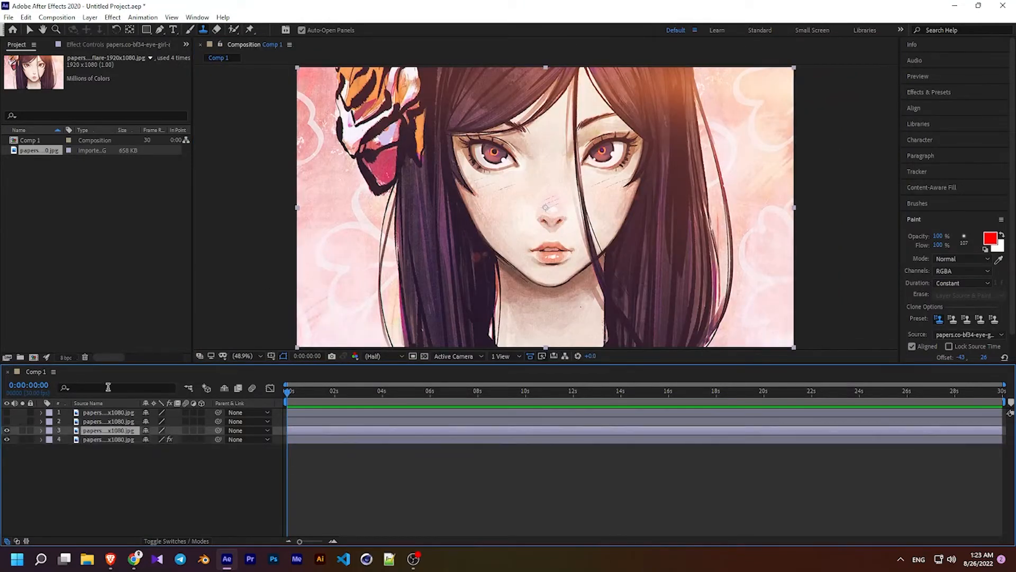
Step: Start a Pen mask on the third layer, tracing the upper lash line's lower edge from inner to outer corner on the image's right-hand eye
scroll(577, 162, up, 2)
key(space)
mouse_move(681, 130)
mouse_down()
mouse_move(575, 237)
mouse_move(629, 249)
mouse_move(611, 211)
mouse_up()
scroll(611, 211, up, 1)
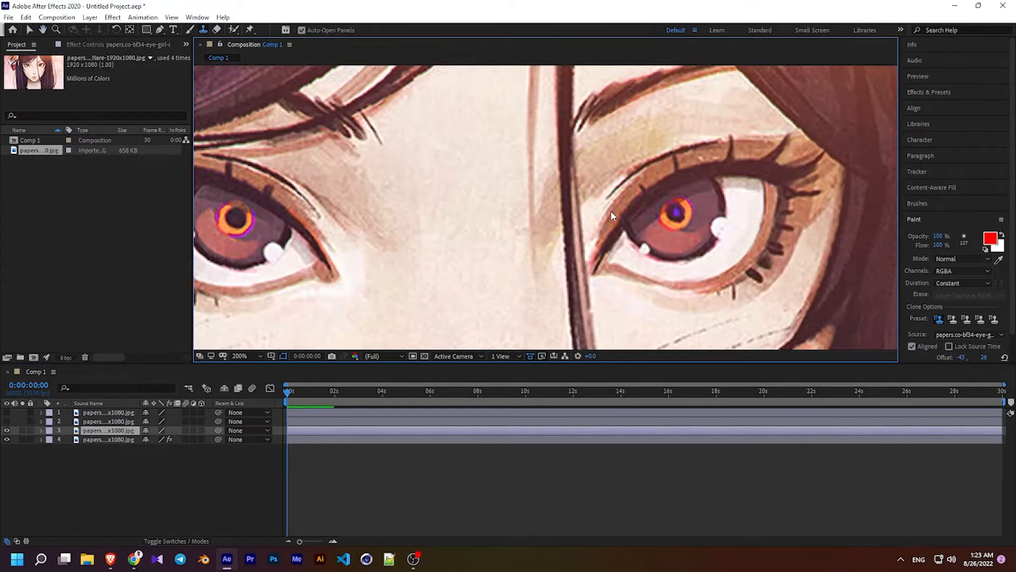
drag(719, 233, 572, 215)
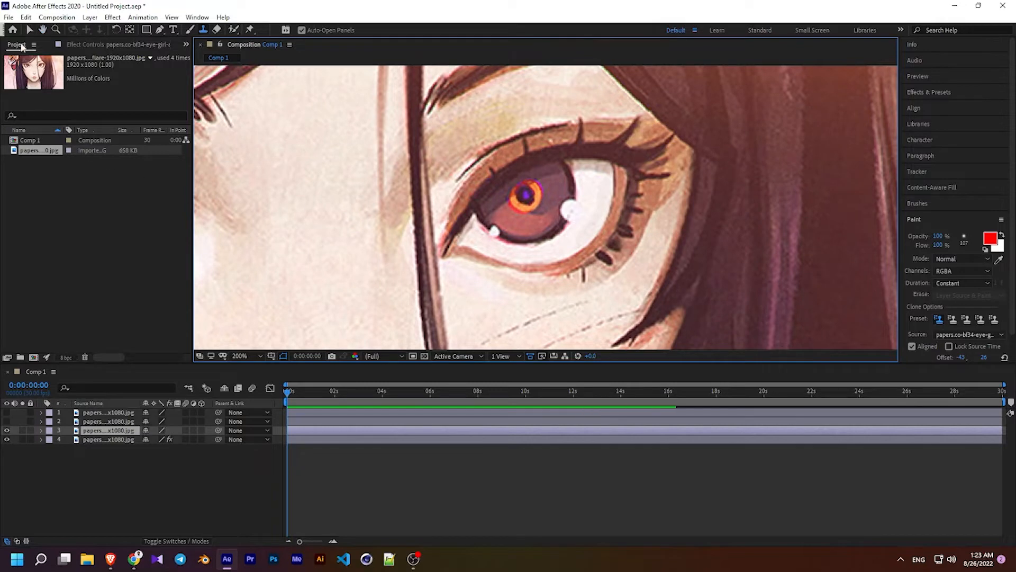
click(162, 32)
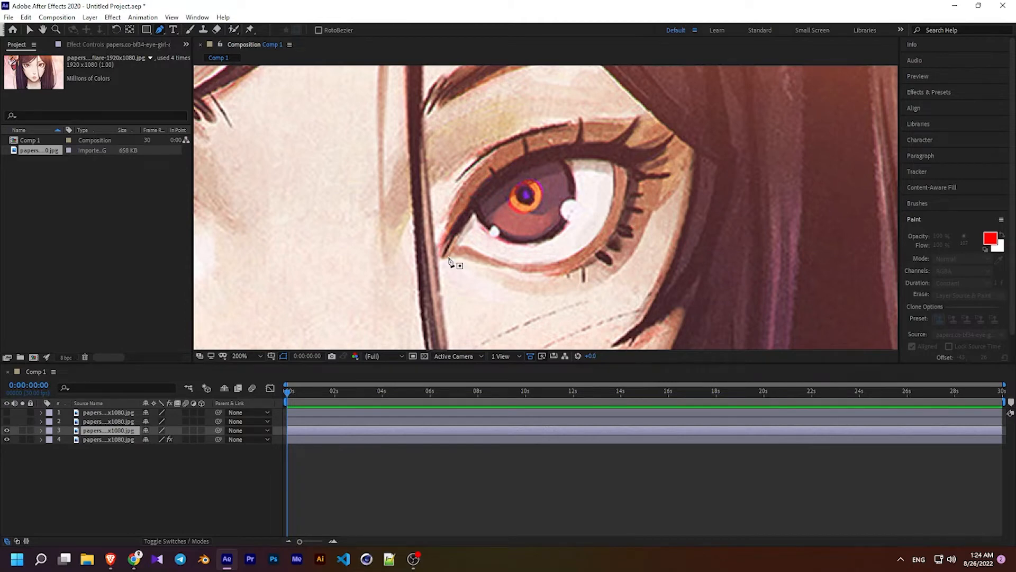
click(449, 256)
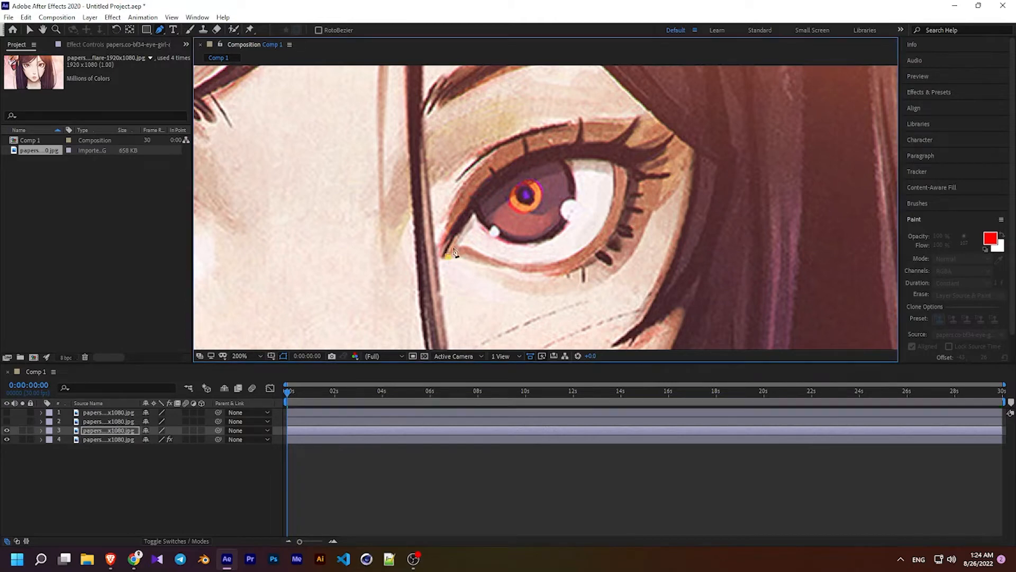
click(492, 193)
click(508, 184)
drag(574, 158, 600, 158)
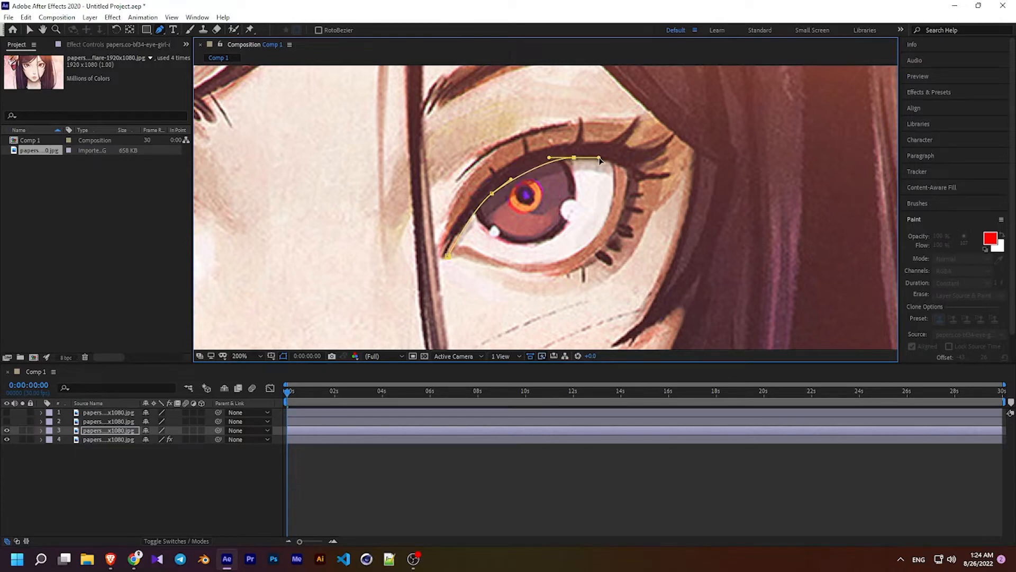
click(625, 168)
drag(665, 152, 670, 147)
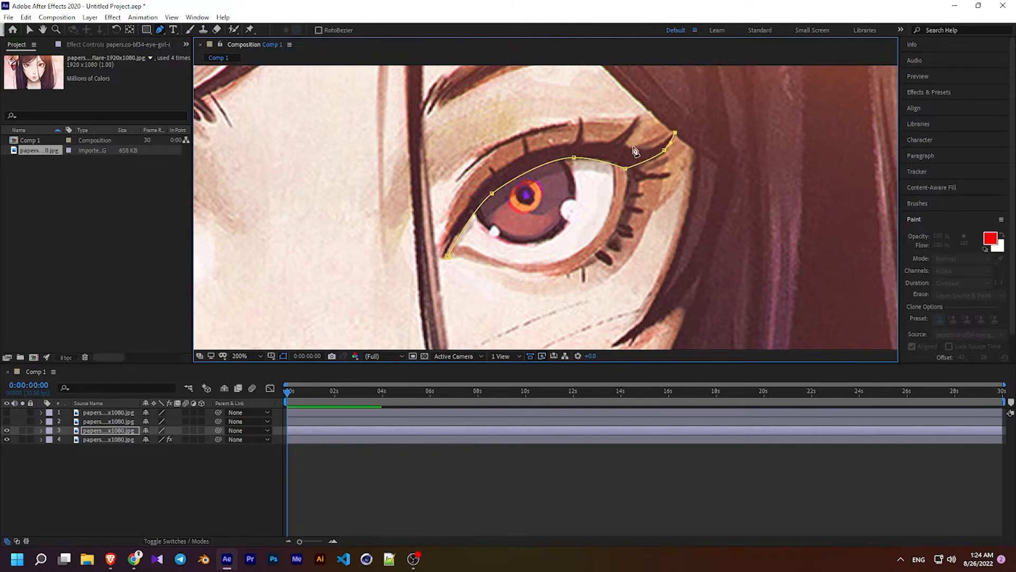
Step: Continue the mask back along the lash line's upper edge, outlining the two outermost upper lashes of the image's right-hand eye
drag(632, 147, 611, 141)
drag(625, 145, 629, 146)
drag(640, 125, 640, 116)
drag(610, 141, 586, 146)
click(581, 117)
drag(572, 142, 517, 156)
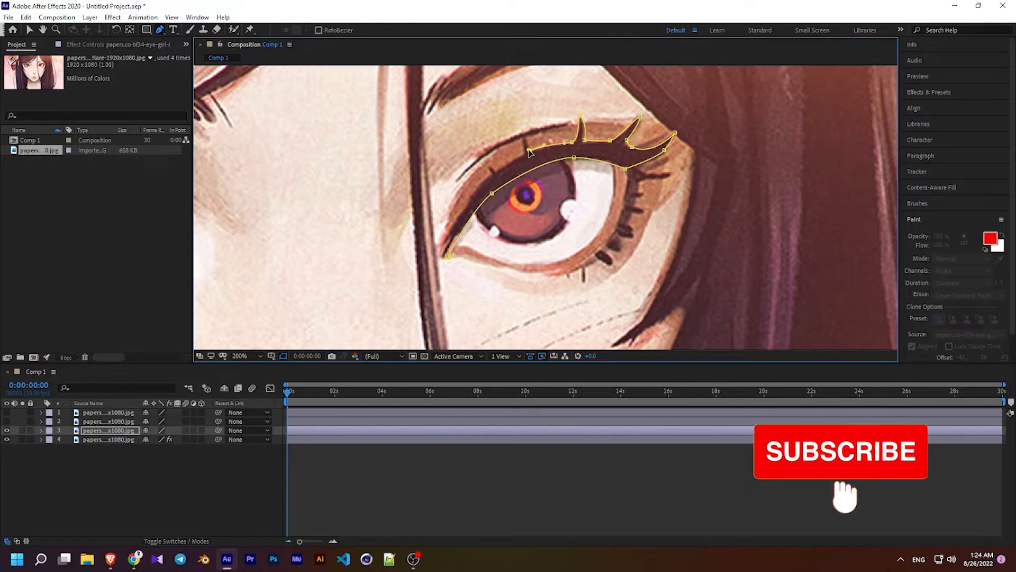
Step: Outline the two remaining inner lashes of the image's right-hand eye and close the mask at the inner corner
click(524, 135)
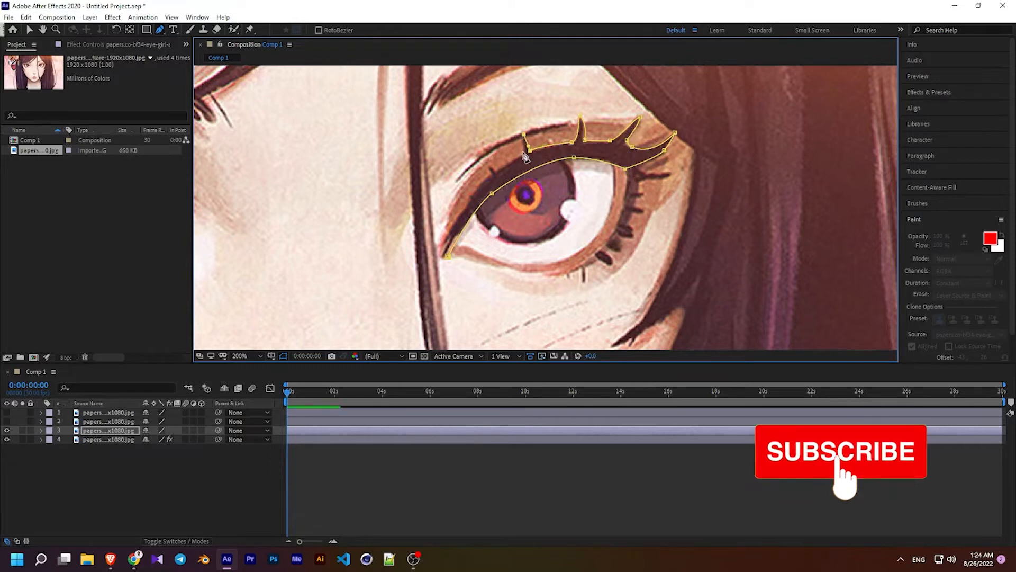
click(495, 171)
drag(494, 171, 494, 170)
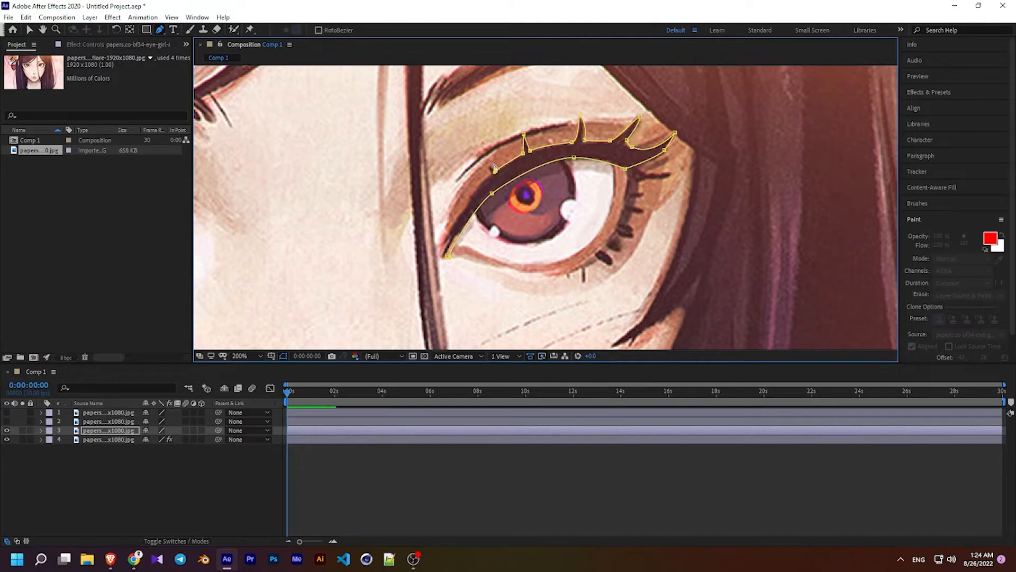
click(497, 171)
click(460, 214)
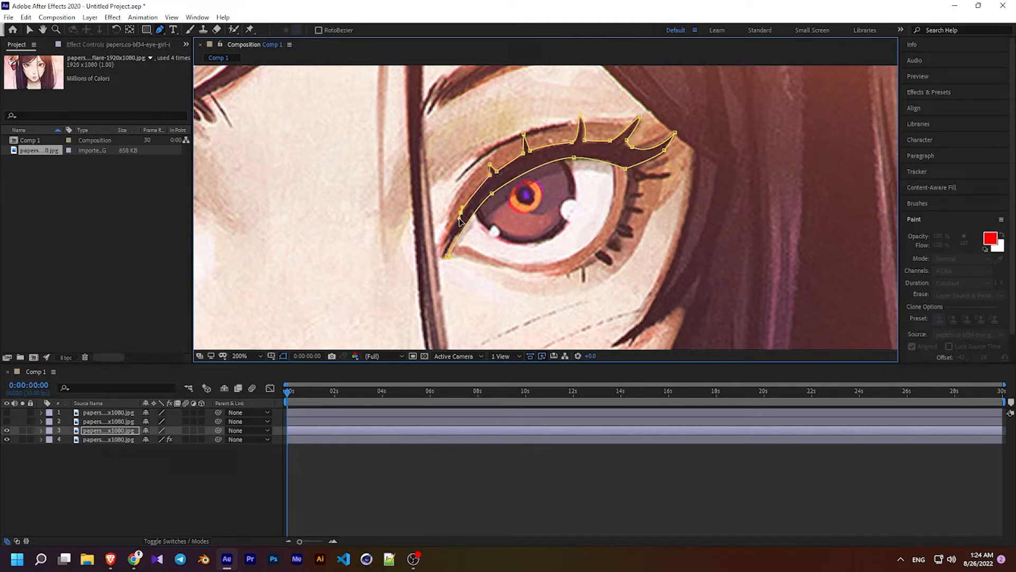
click(448, 258)
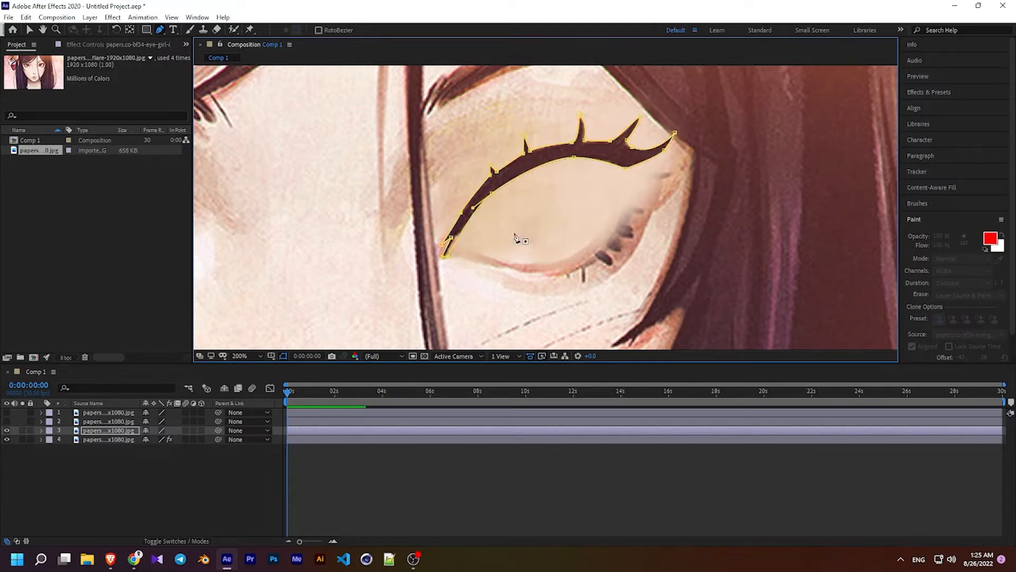
Step: Turn on the second layer's visibility and select that layer
click(182, 468)
click(103, 430)
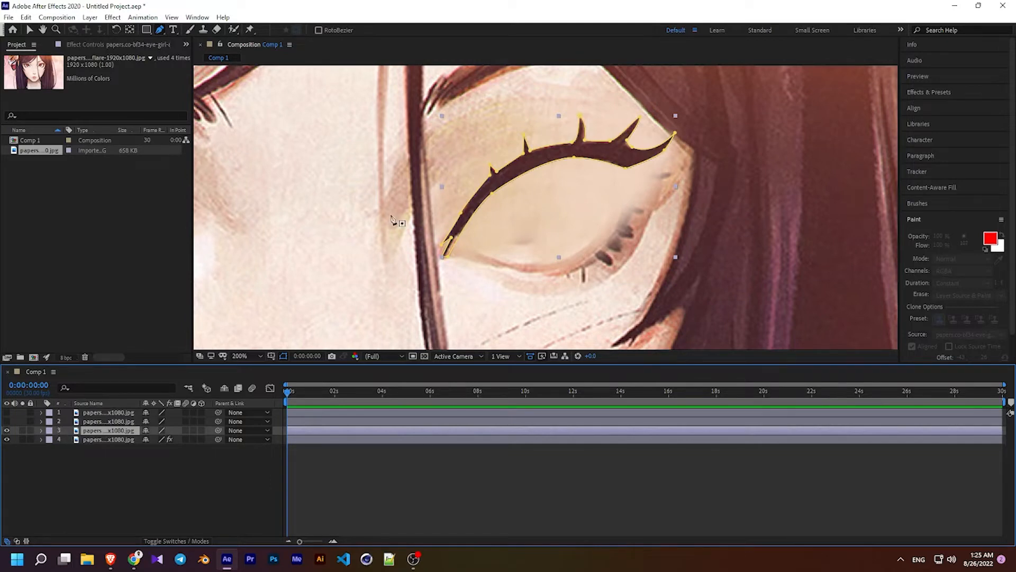
key(space)
drag(394, 217, 582, 205)
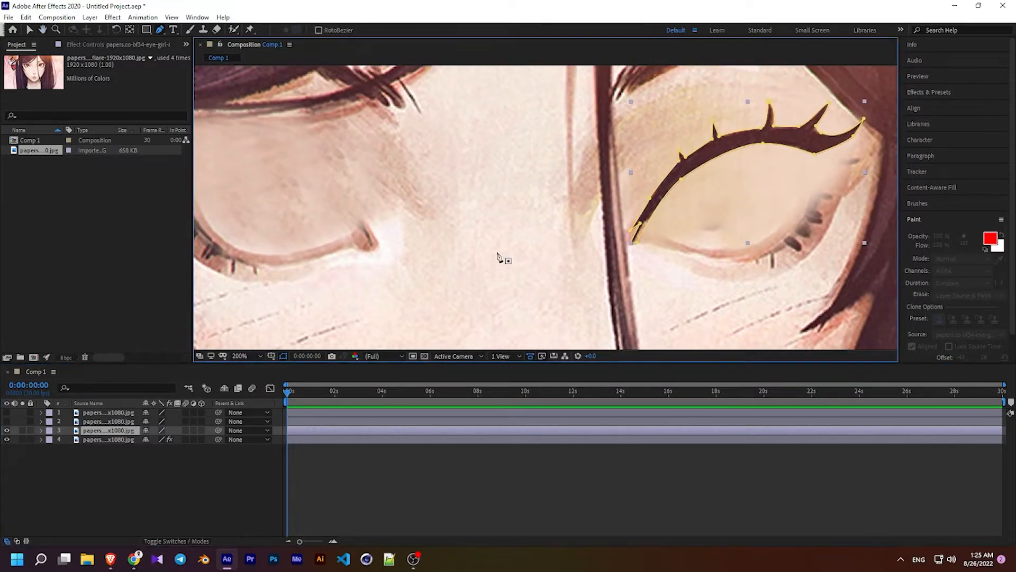
key(comma)
click(222, 457)
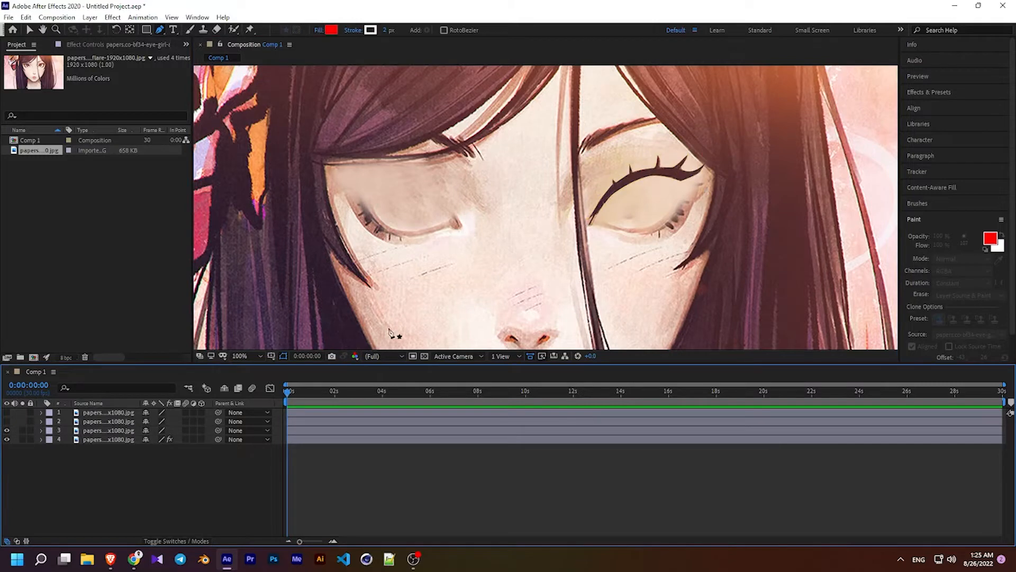
click(95, 430)
click(7, 422)
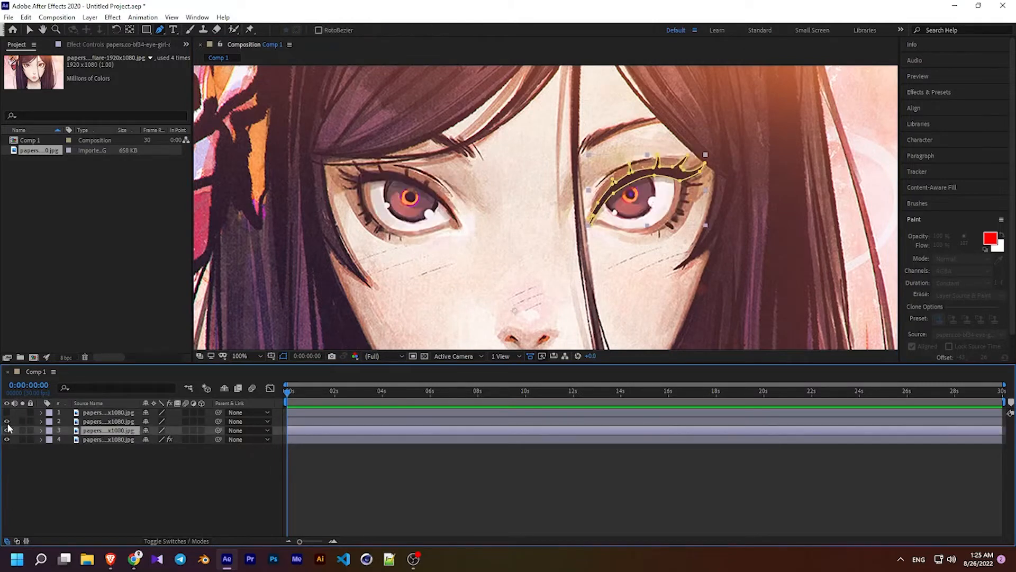
click(94, 422)
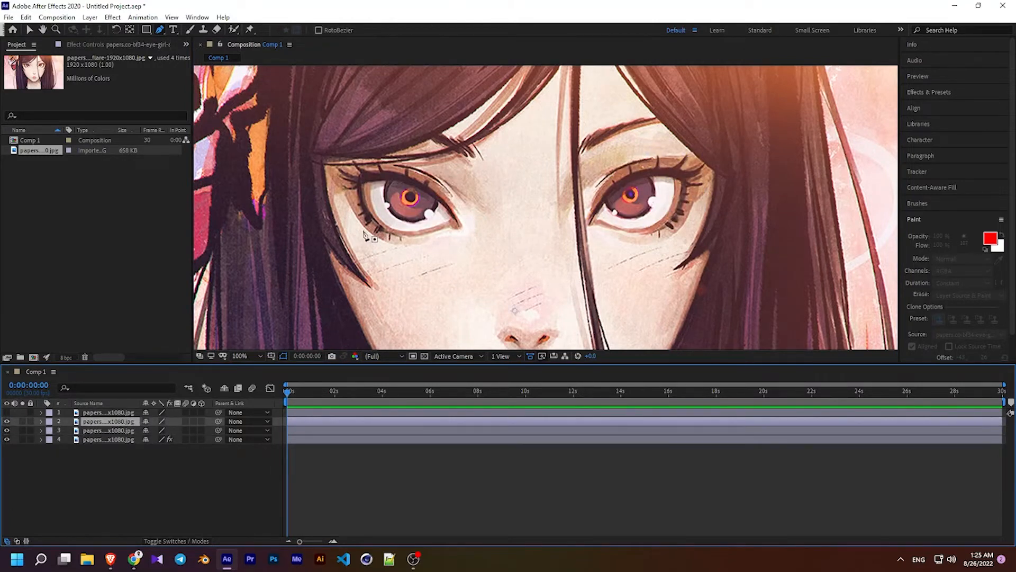
Step: Start a Pen mask on the second layer along the upper lash line's lower edge, from inner corner to outer lashes, on the image's left-hand eye
scroll(381, 219, up, 2)
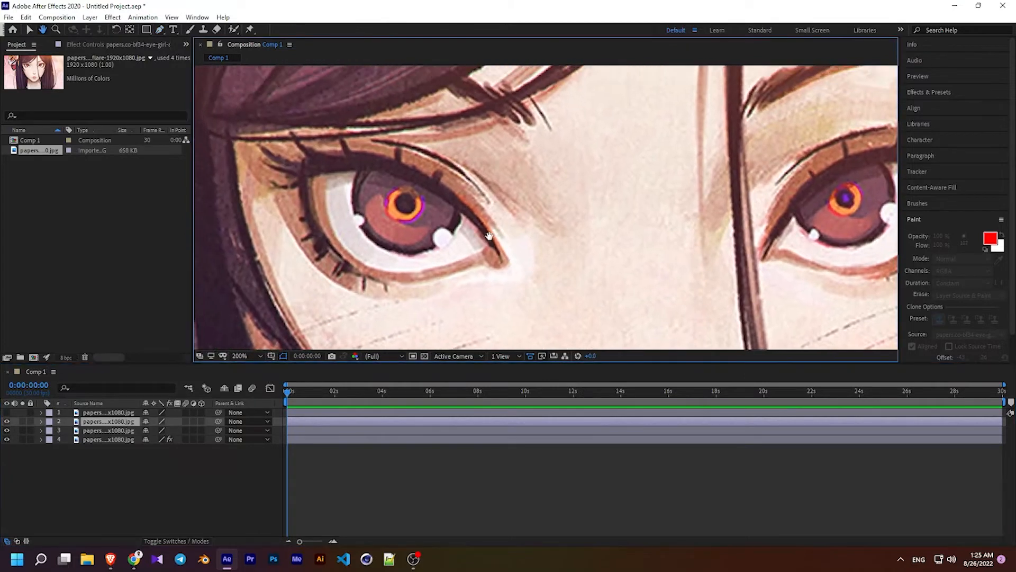
click(501, 263)
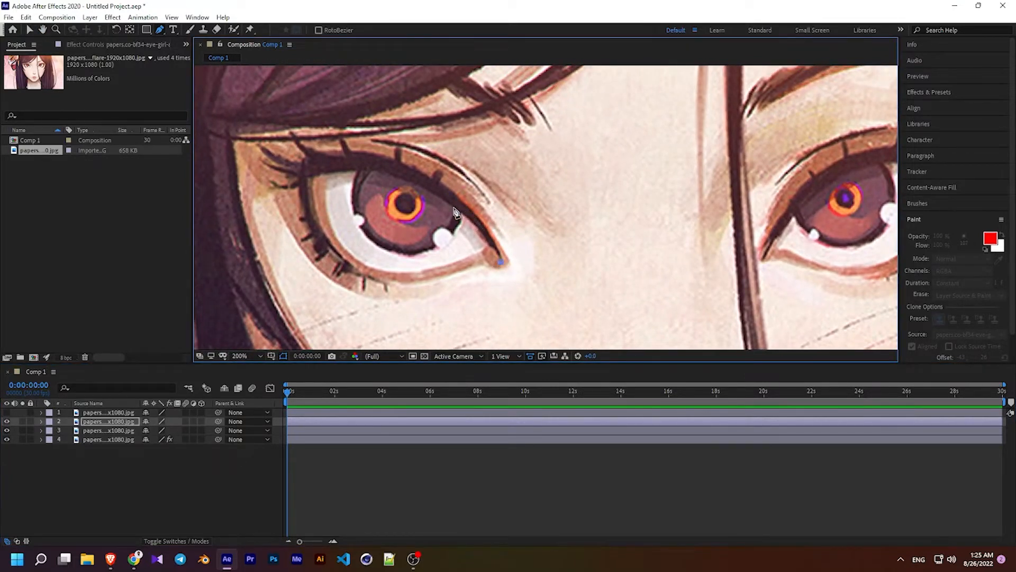
drag(450, 207, 421, 191)
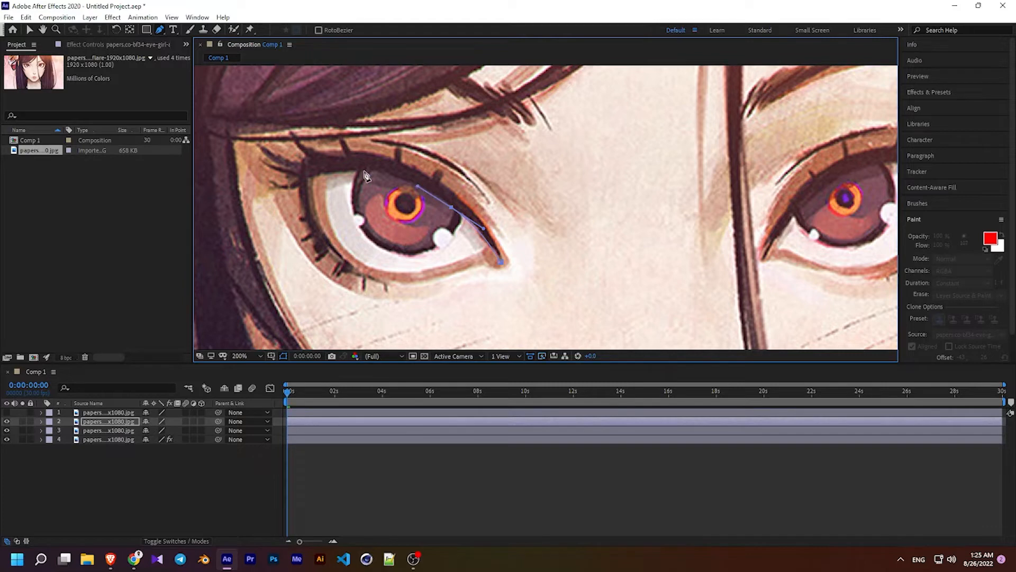
drag(356, 170, 327, 173)
click(313, 176)
click(285, 188)
click(269, 184)
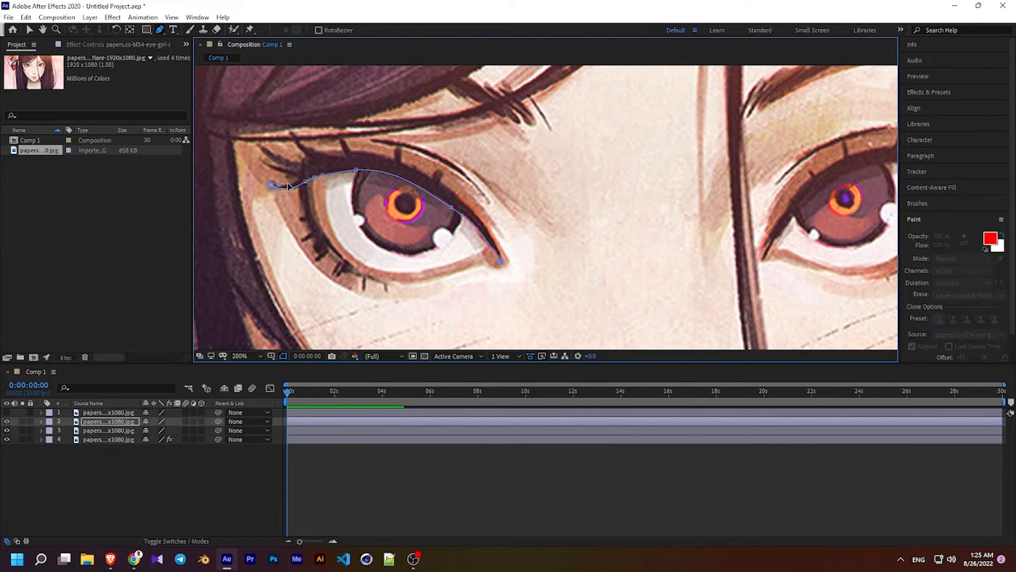
click(296, 181)
Step: Outline the lowest outer lash of the image's left-hand eye with closely spaced mask points around its tip and upper side
scroll(278, 190, up, 4)
drag(237, 218, 722, 222)
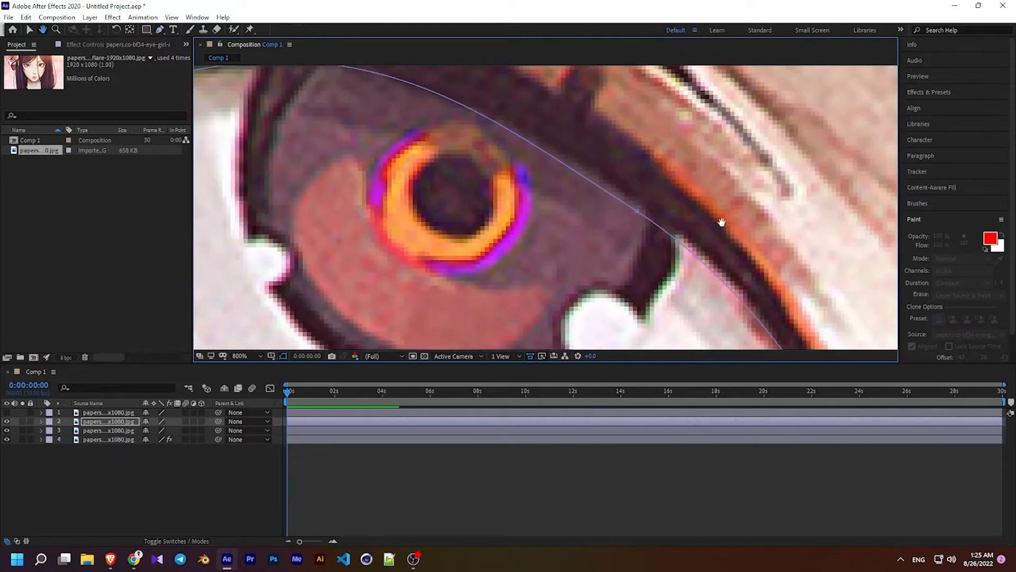
drag(491, 200, 858, 214)
drag(447, 189, 539, 278)
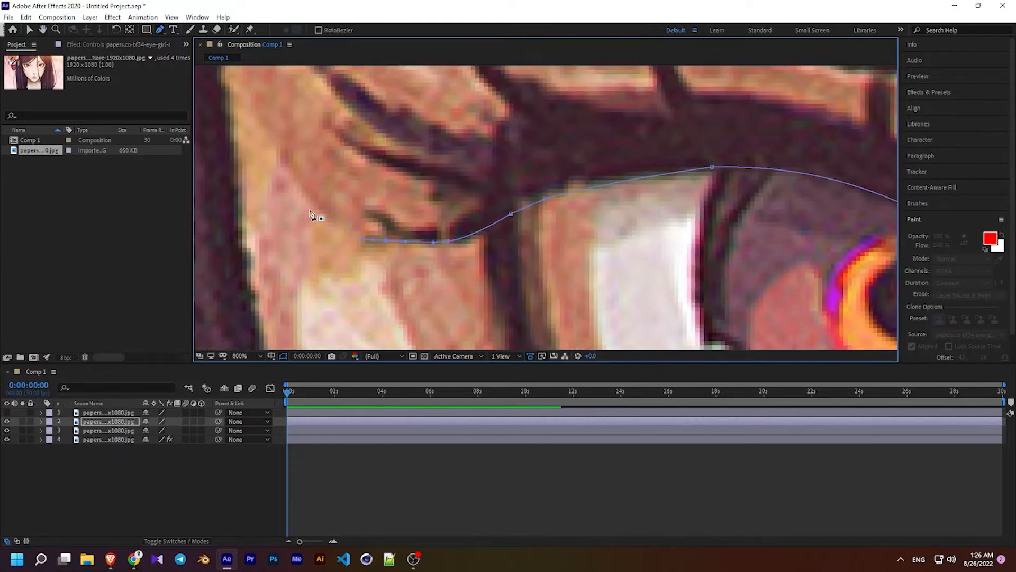
click(360, 211)
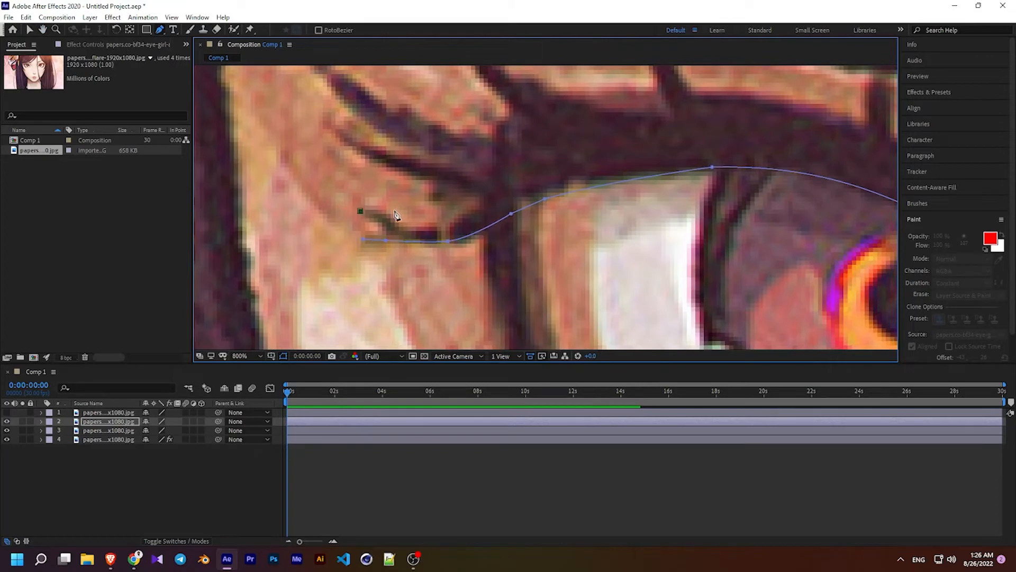
click(363, 240)
click(385, 231)
click(392, 212)
click(407, 236)
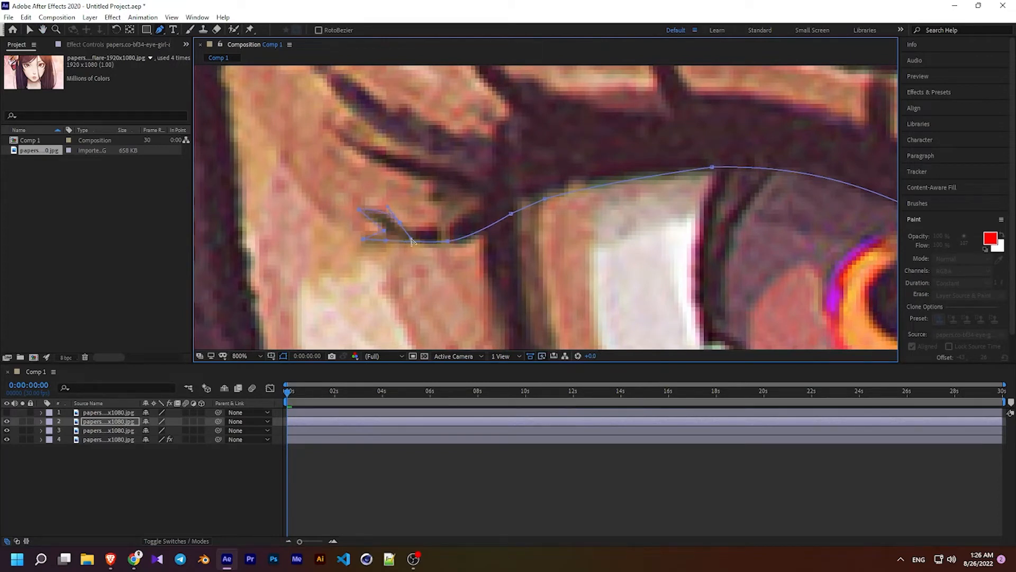
click(441, 217)
click(456, 206)
Step: Extend the mask around the next two outer lashes above it on the image's left-hand eye
click(448, 180)
click(413, 175)
click(379, 169)
drag(332, 133, 322, 119)
mouse_move(440, 161)
mouse_down()
mouse_move(479, 165)
mouse_move(438, 155)
mouse_up()
scroll(432, 143, down, 2)
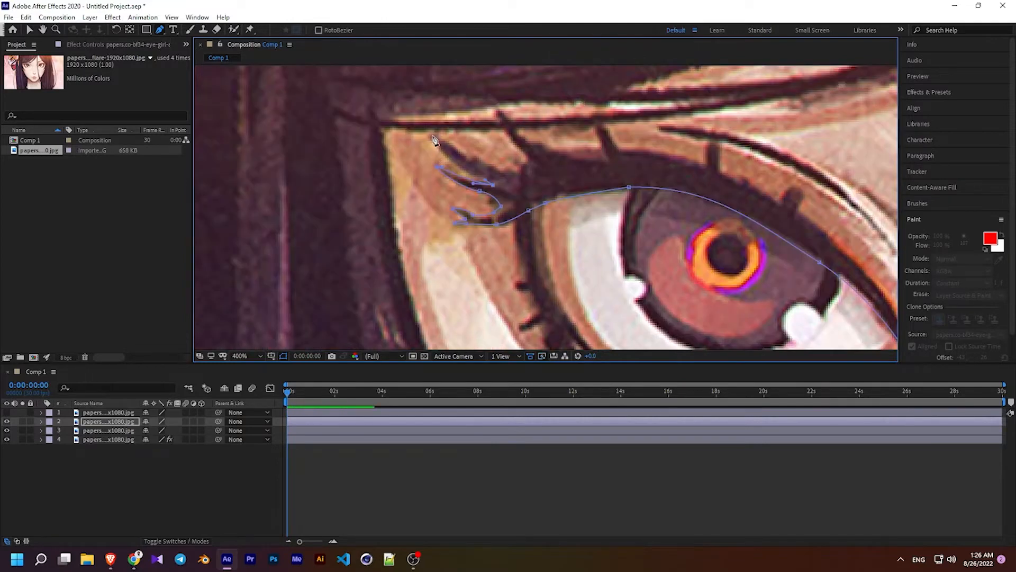
mouse_move(422, 126)
mouse_down()
mouse_move(404, 95)
mouse_move(434, 126)
mouse_up()
mouse_move(507, 170)
mouse_down()
mouse_move(531, 173)
mouse_move(515, 169)
mouse_up()
Step: Trace the mask around the two following lashes along the upper edge of the left-hand eye's lash line
click(519, 168)
click(529, 159)
click(498, 114)
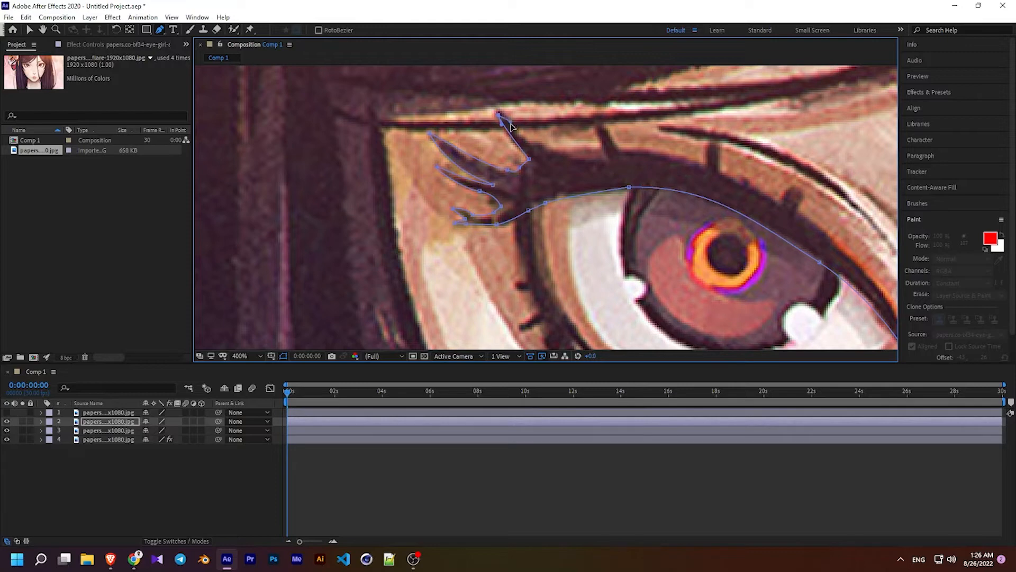
click(545, 147)
click(602, 160)
click(592, 125)
click(606, 118)
click(622, 150)
click(639, 183)
key(ctrl+z)
click(634, 151)
Step: Outline the last two lashes toward the nose on the image's left-hand eye and close the mask at the inner corner
drag(706, 166, 730, 181)
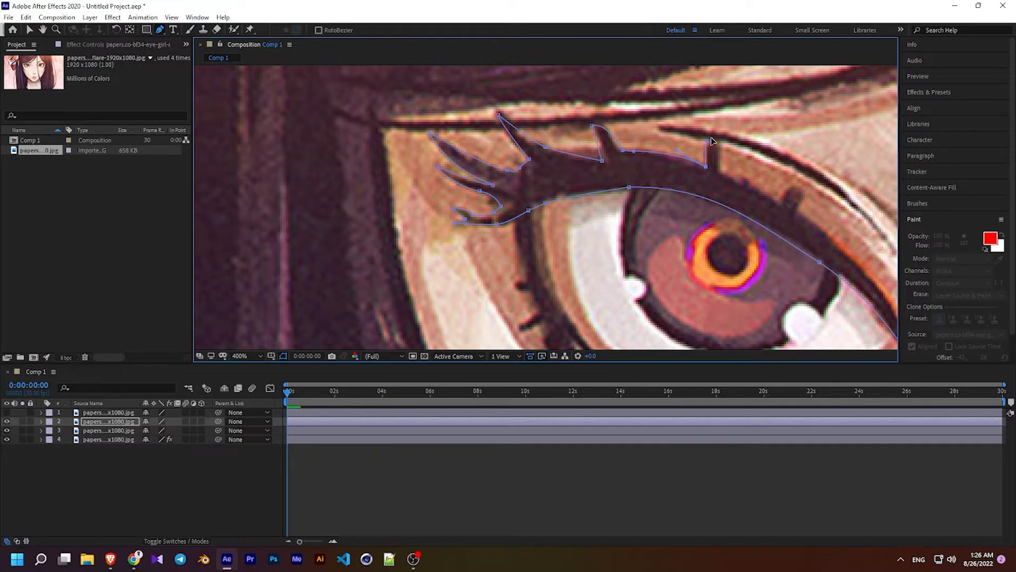
key(ctrl+z)
click(712, 127)
click(719, 167)
drag(775, 194, 555, 182)
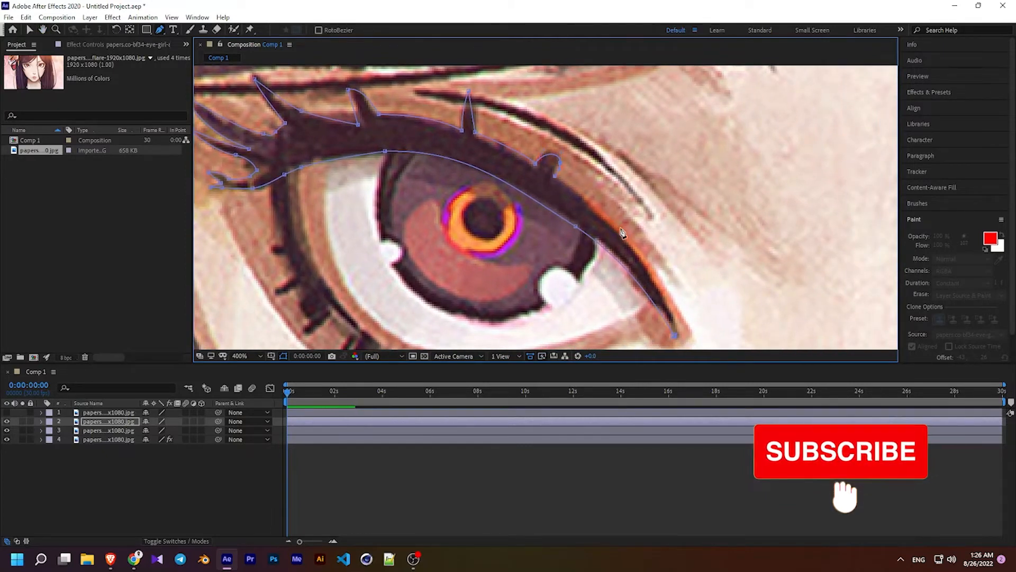
drag(629, 242, 637, 255)
click(648, 267)
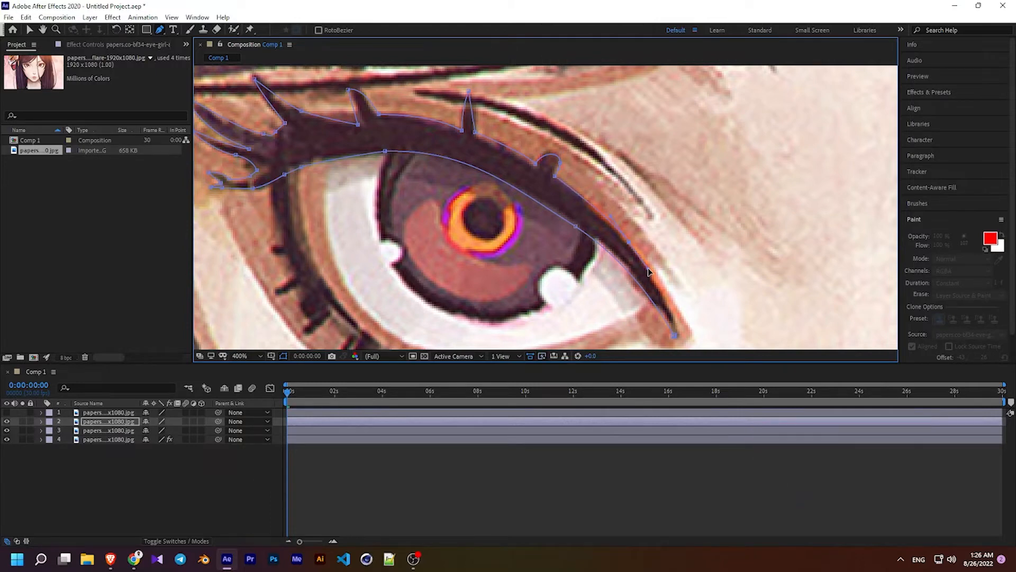
drag(674, 335, 675, 358)
scroll(675, 350, down, 1)
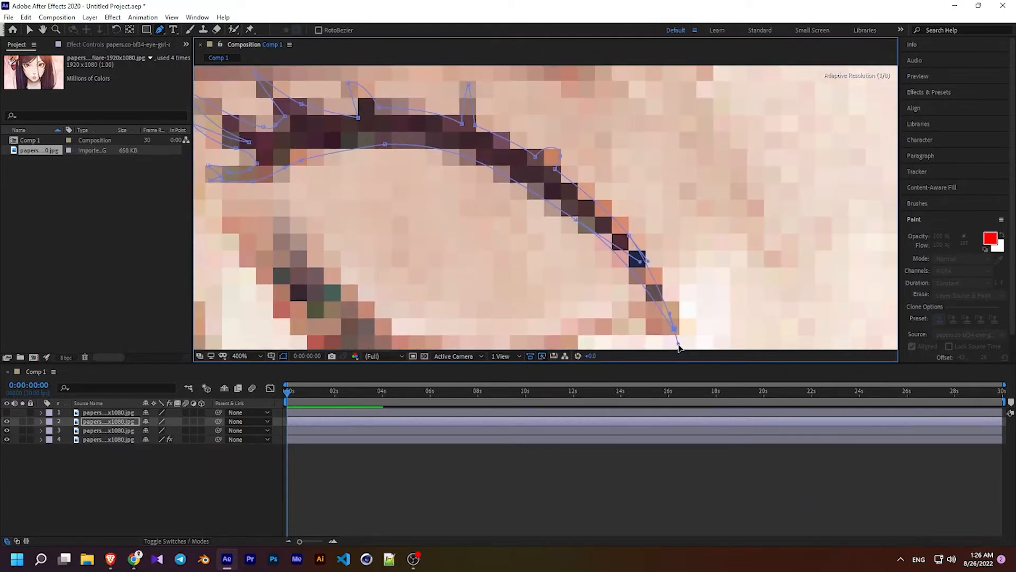
Step: Redo the last point of the left-hand eye's lash-line mask at the inner corner and close the path around the lash tip
scroll(683, 295, down, 2)
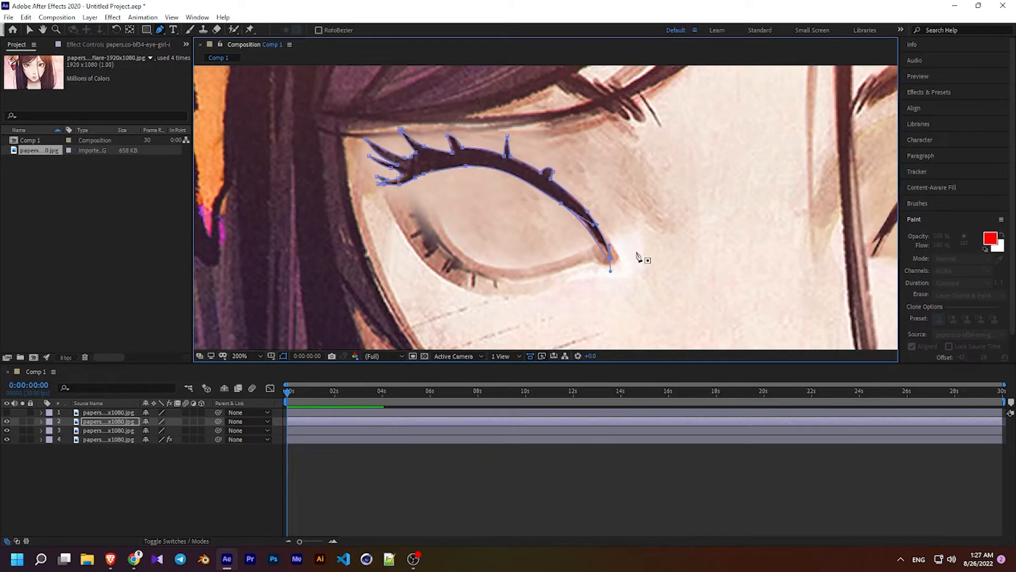
scroll(638, 254, up, 2)
drag(779, 289, 577, 163)
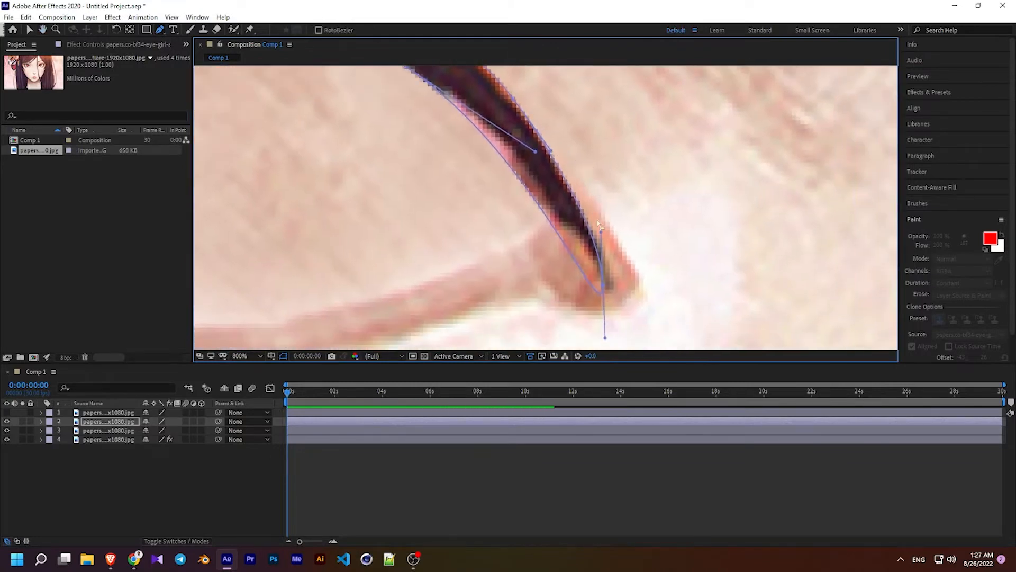
drag(616, 284, 618, 299)
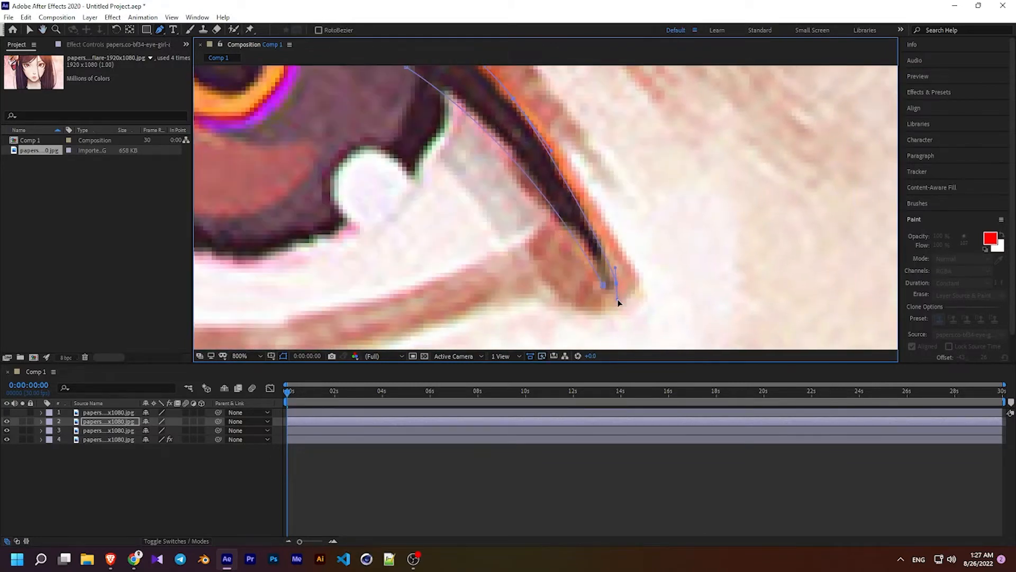
click(604, 285)
scroll(642, 277, down, 3)
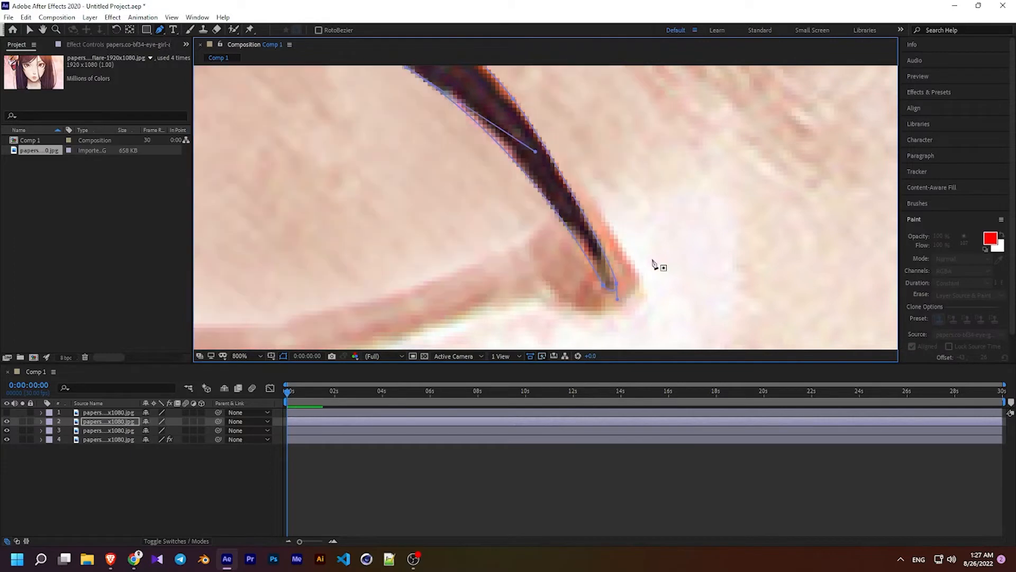
scroll(642, 236, down, 2)
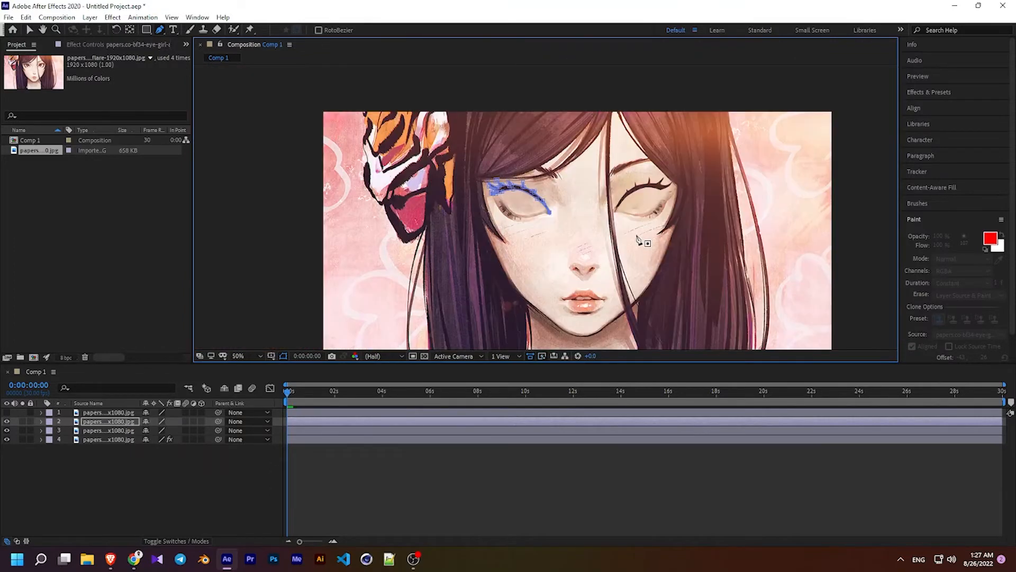
Step: Make the unmasked full-image layer visible and move it beneath the two lash layers, directly above the retouched base
click(6, 422)
click(5, 422)
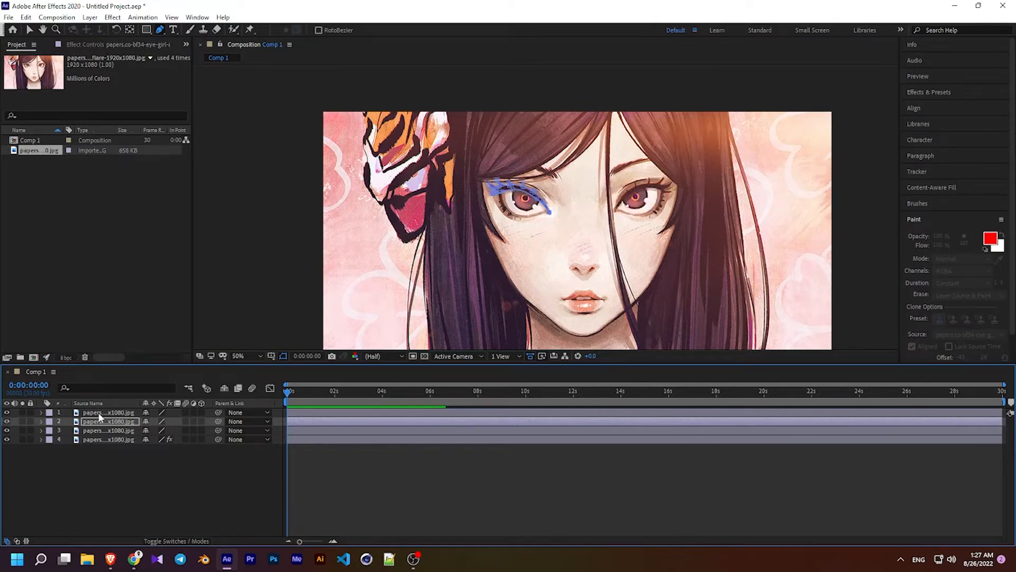
drag(97, 412, 97, 433)
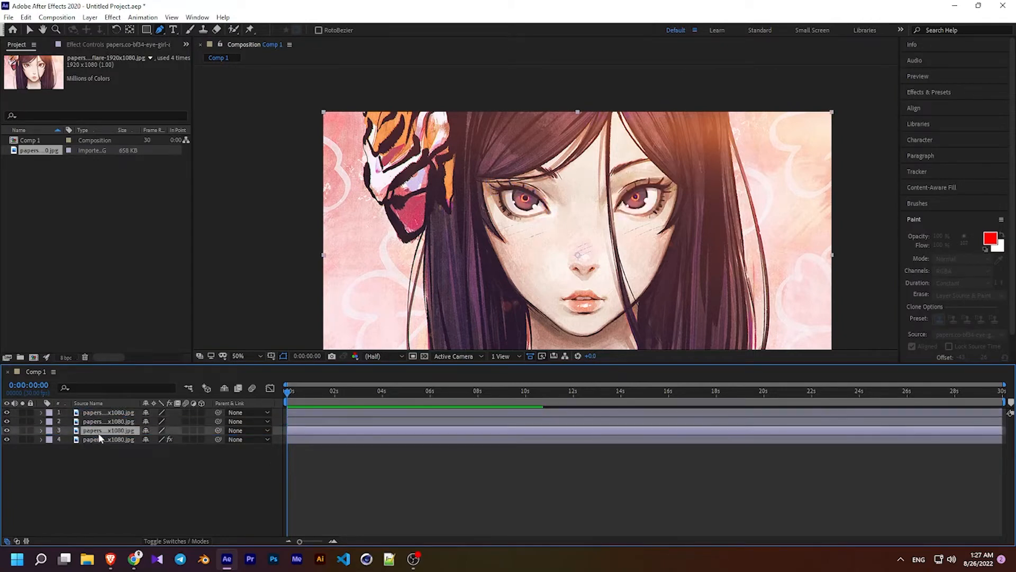
Step: Toggle the third layer's visibility repeatedly to compare the open eyes with the retouched closed eyelids
click(7, 430)
click(7, 430)
click(7, 430)
click(7, 431)
click(7, 431)
click(7, 430)
click(6, 430)
click(6, 430)
click(6, 430)
click(7, 431)
click(7, 430)
click(7, 431)
click(6, 430)
click(7, 431)
Step: Hide the two lash layers and start a third-layer mask along the right-hand eye's upper lid, from inner to outer corner
drag(8, 422, 7, 413)
drag(101, 430, 231, 368)
scroll(608, 222, up, 2)
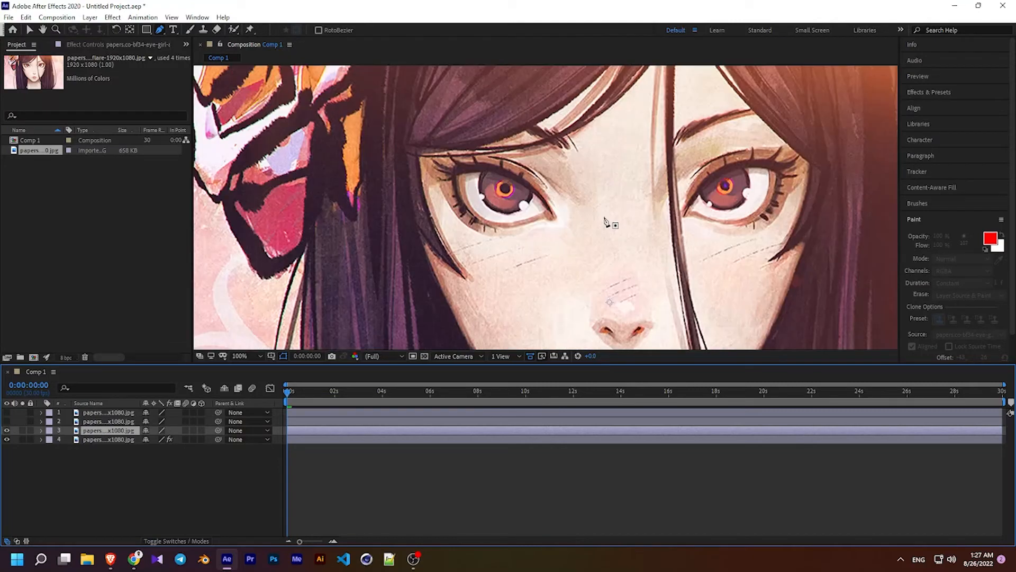
drag(806, 207, 353, 225)
key(g)
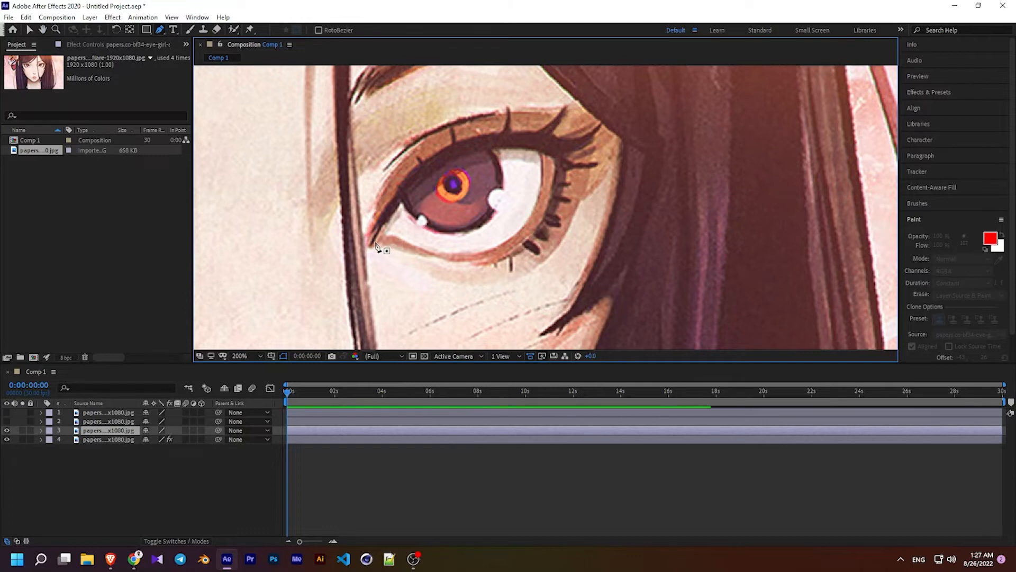
click(373, 245)
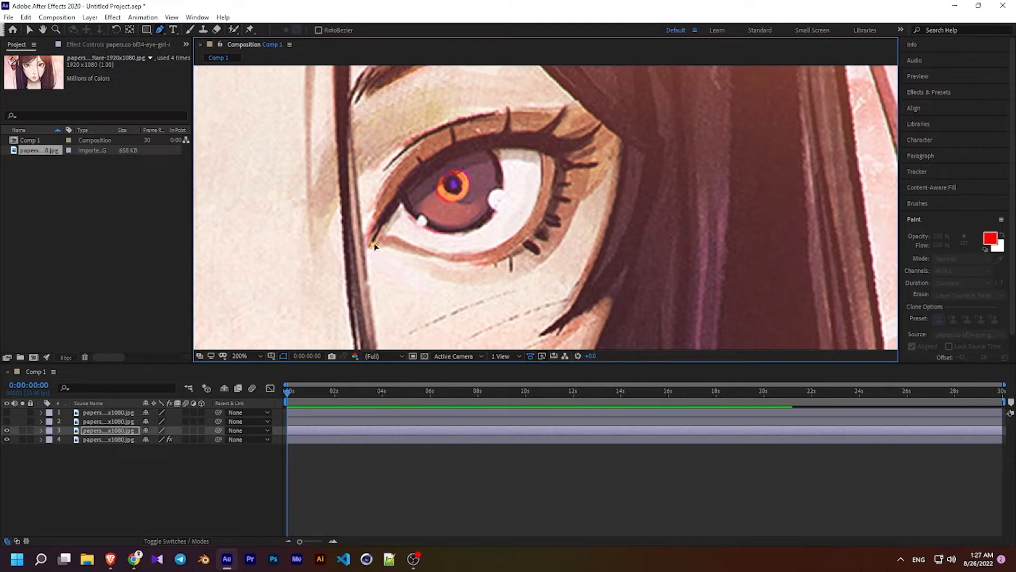
click(407, 175)
click(462, 159)
click(518, 142)
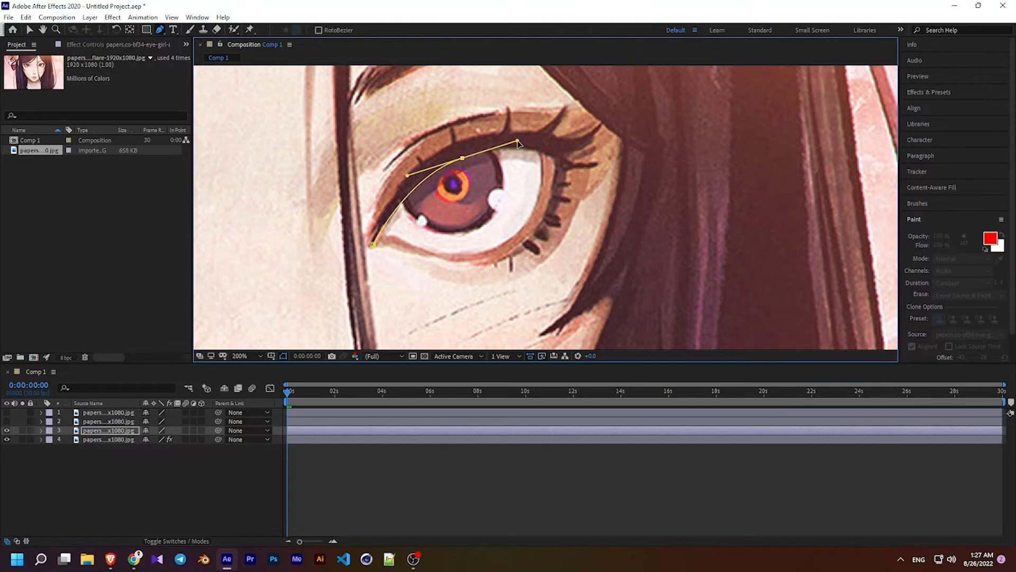
drag(518, 142, 487, 152)
drag(556, 160, 588, 186)
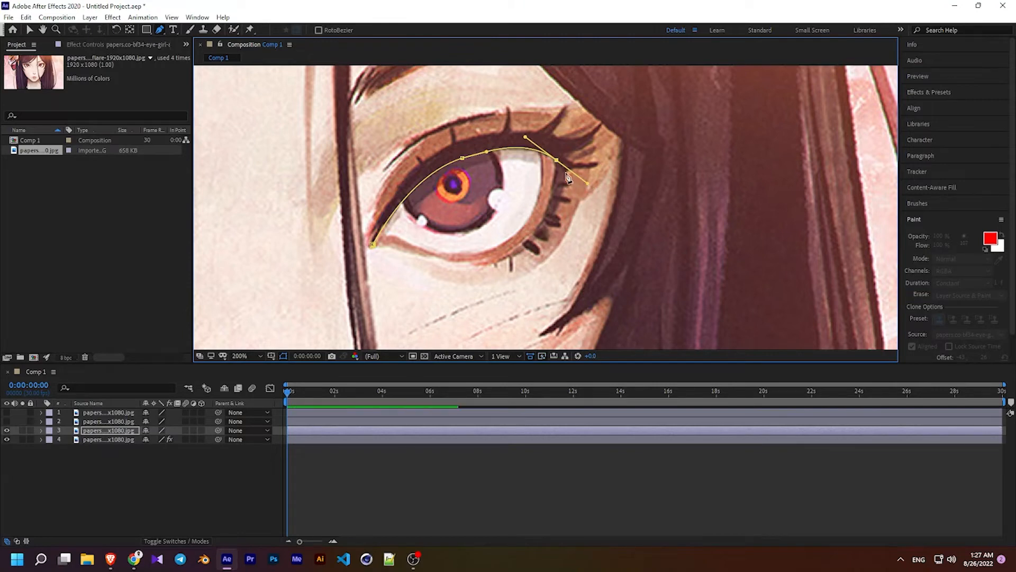
Step: Continue the mask around the right-hand eye's outer corner and lower lid, and close it at the inner corner
click(566, 172)
mouse_move(567, 176)
mouse_down()
mouse_move(582, 186)
mouse_move(564, 175)
mouse_up()
click(568, 179)
drag(536, 251, 511, 265)
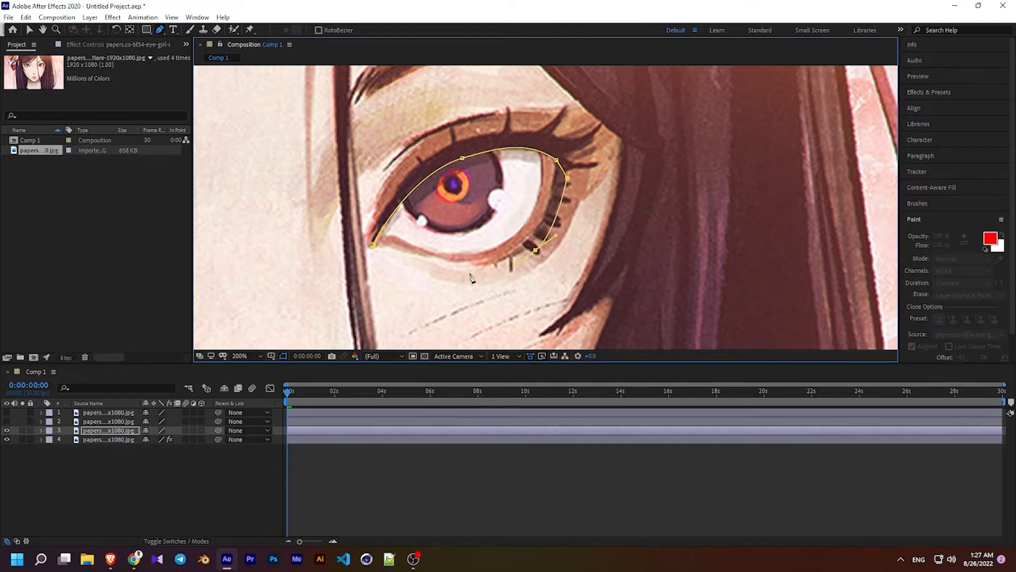
click(373, 245)
Step: Set Mask 1 on the third layer to None so the left-hand eye can be traced
key(space)
drag(396, 242, 709, 236)
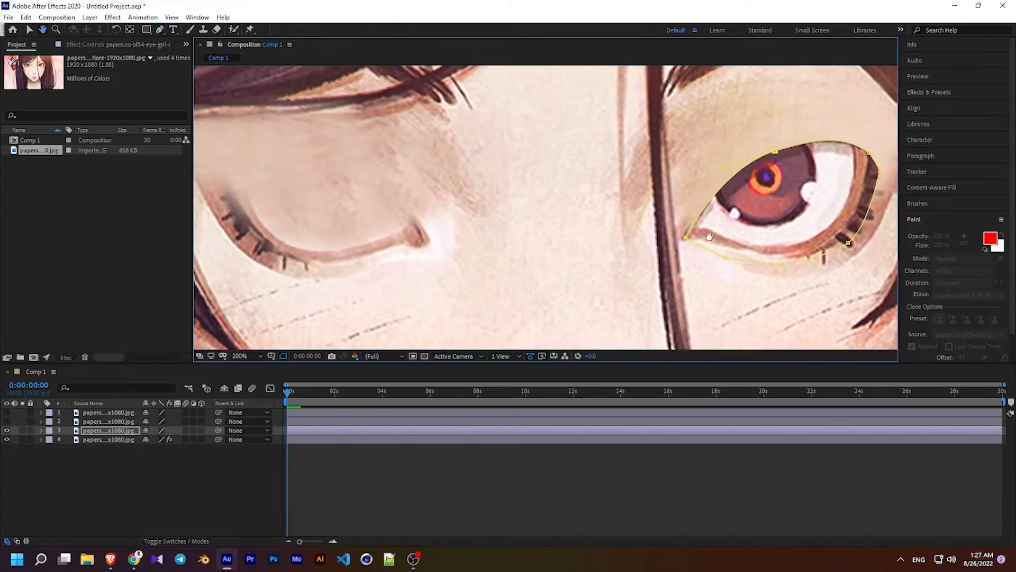
drag(564, 250, 665, 254)
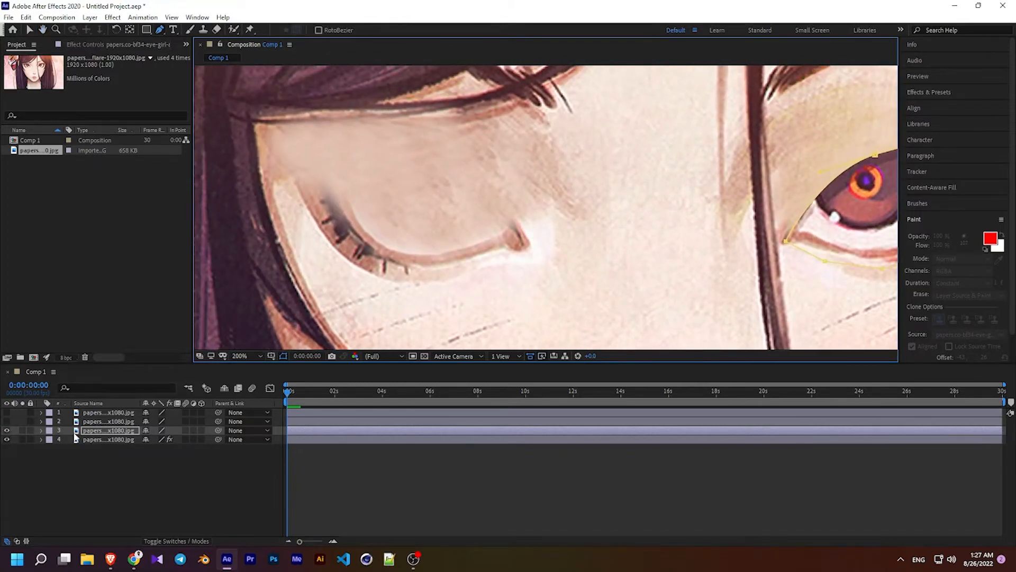
click(41, 430)
click(50, 441)
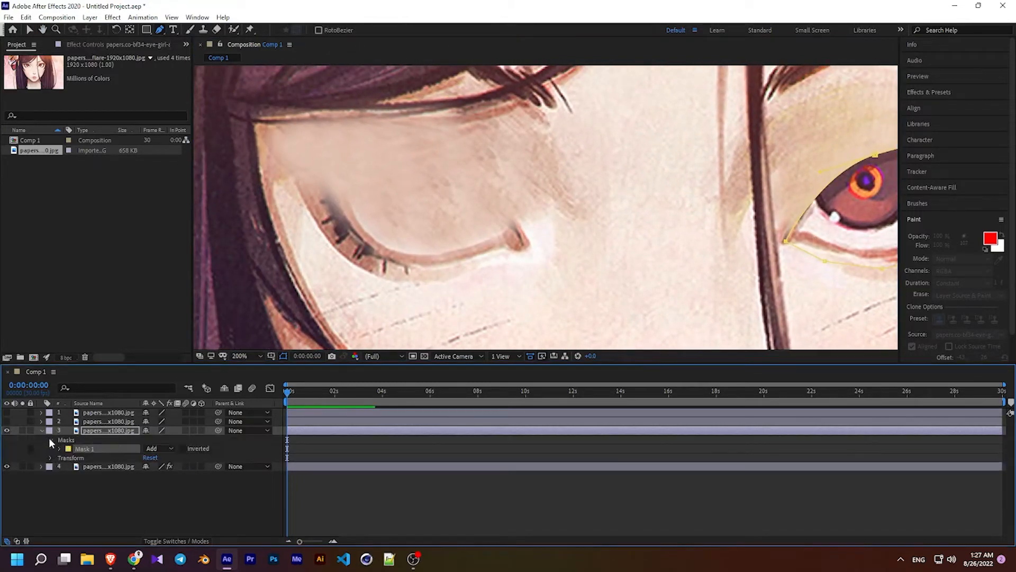
click(155, 448)
click(164, 456)
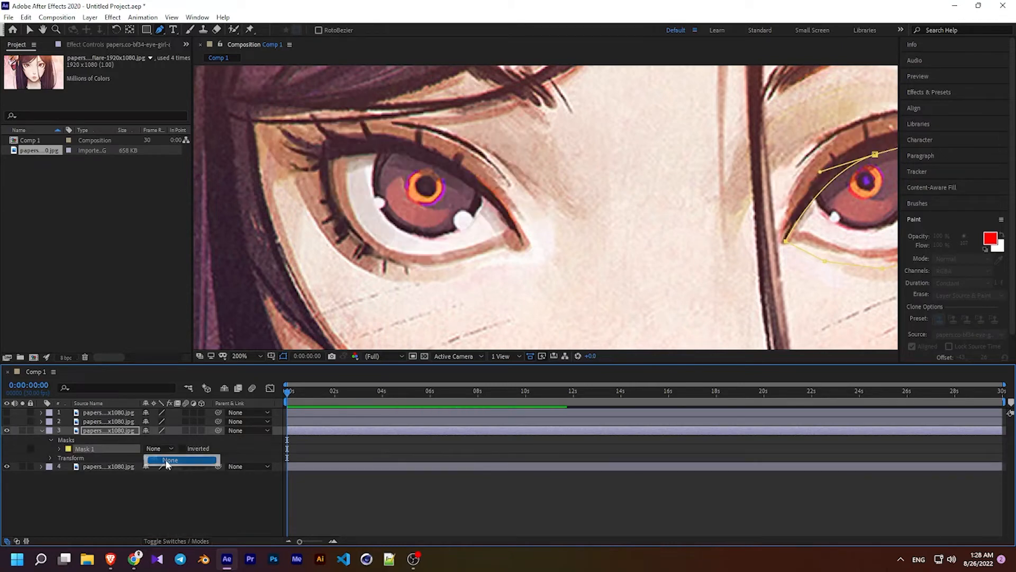
Step: Draw a second closed mask around the left-hand eye, following the upper lid's underside and passing below the lower lashes
click(510, 230)
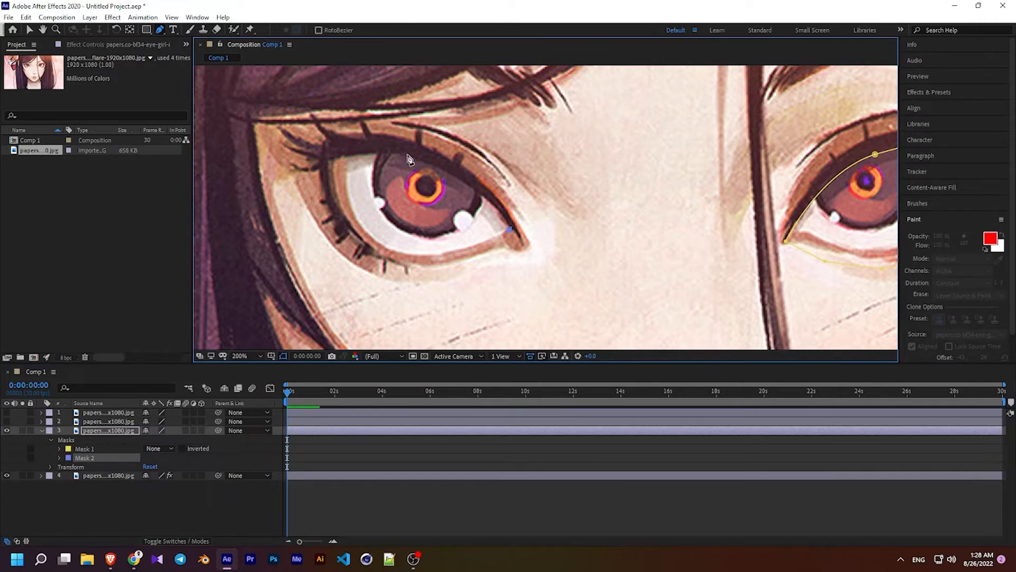
drag(407, 155, 316, 165)
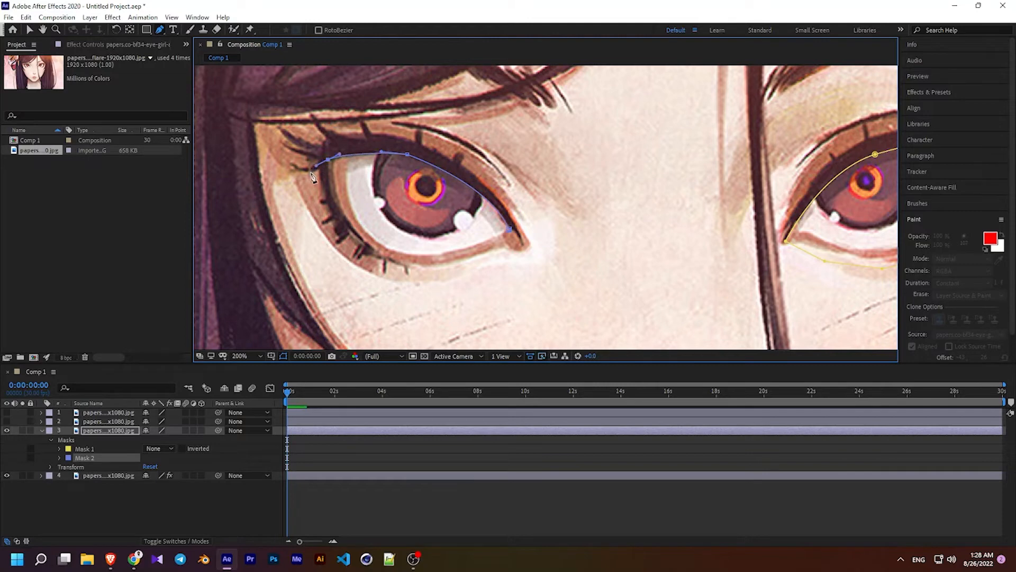
click(308, 176)
click(332, 250)
click(365, 275)
click(422, 291)
click(473, 267)
click(504, 249)
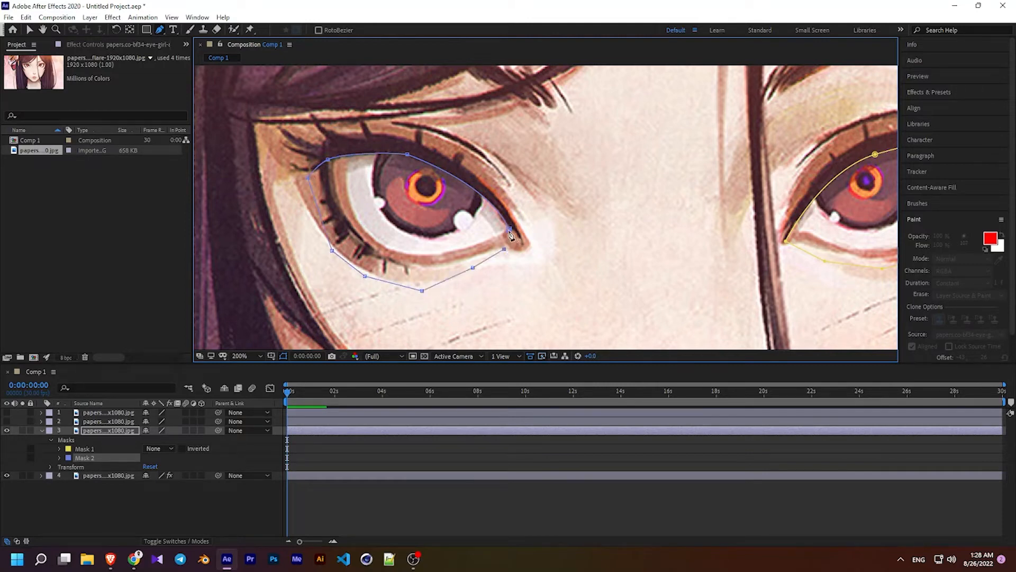
click(509, 230)
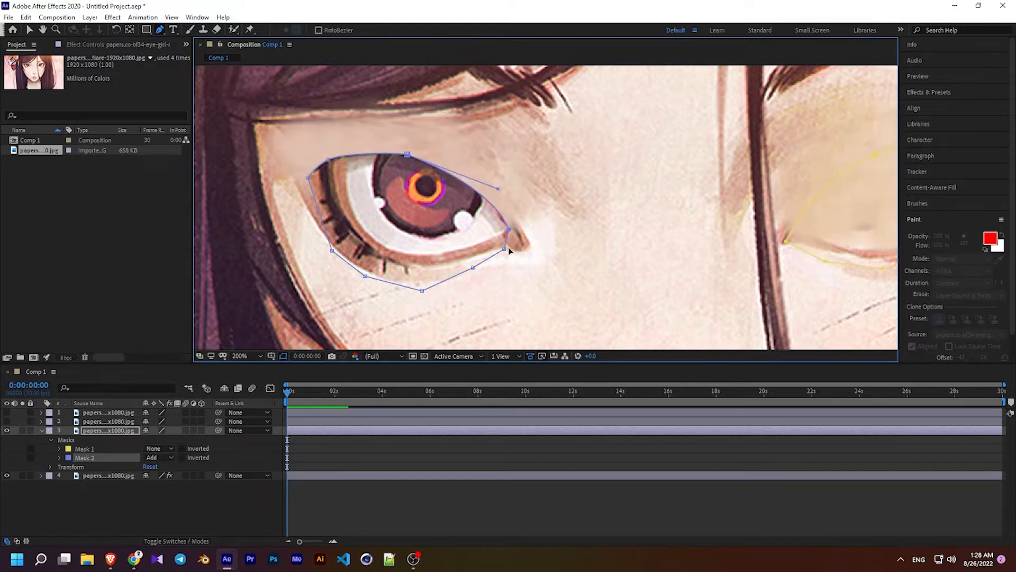
Step: Set Mask 1 on the third layer to Add so both eyes are included
click(169, 450)
click(169, 471)
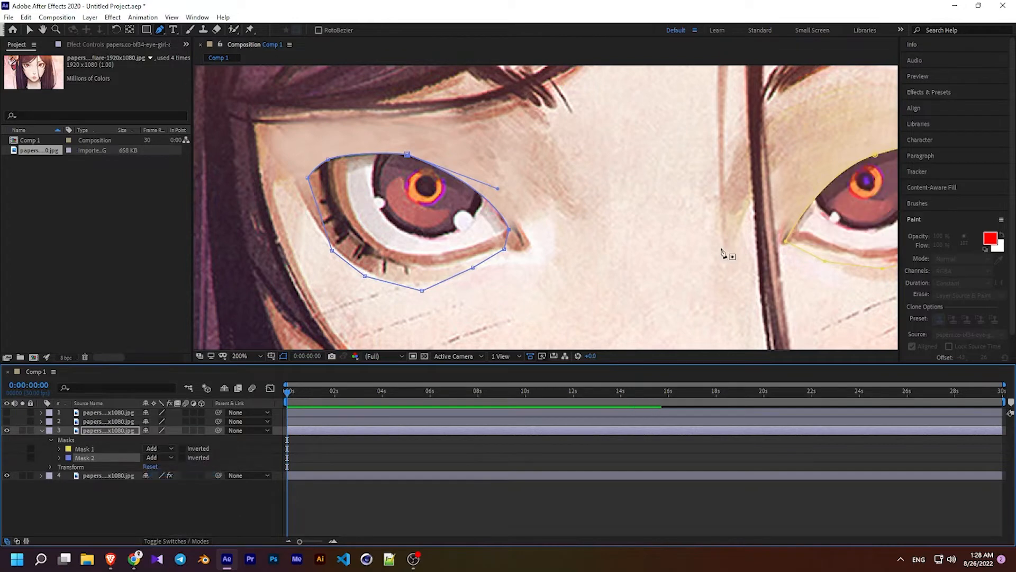
scroll(748, 236, down, 2)
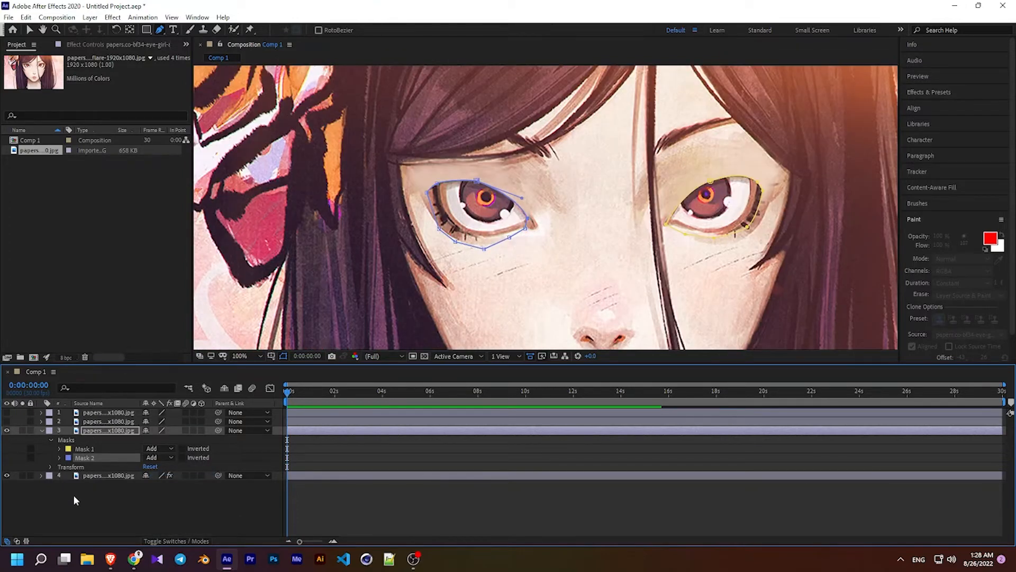
Step: Show the two lash layers above the masked eyes and check how the lashes align with both eyes
click(74, 500)
click(6, 421)
click(6, 412)
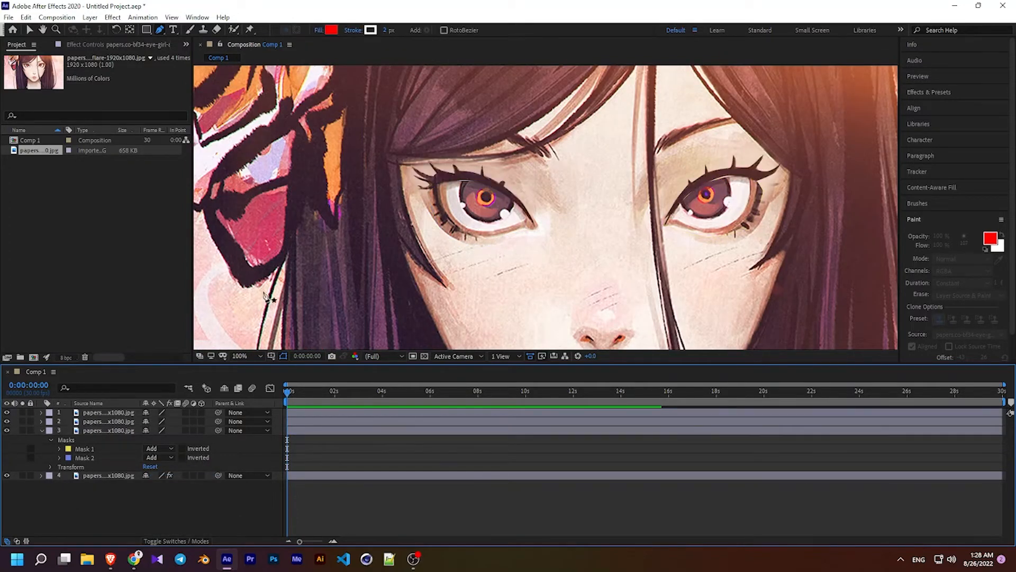
scroll(264, 296, down, 3)
scroll(551, 193, up, 5)
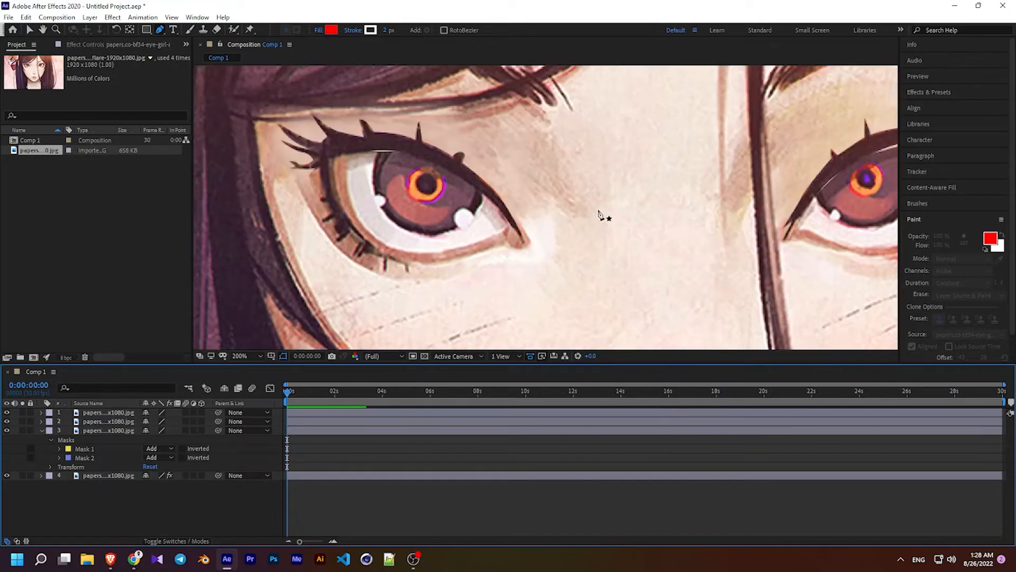
scroll(598, 214, down, 2)
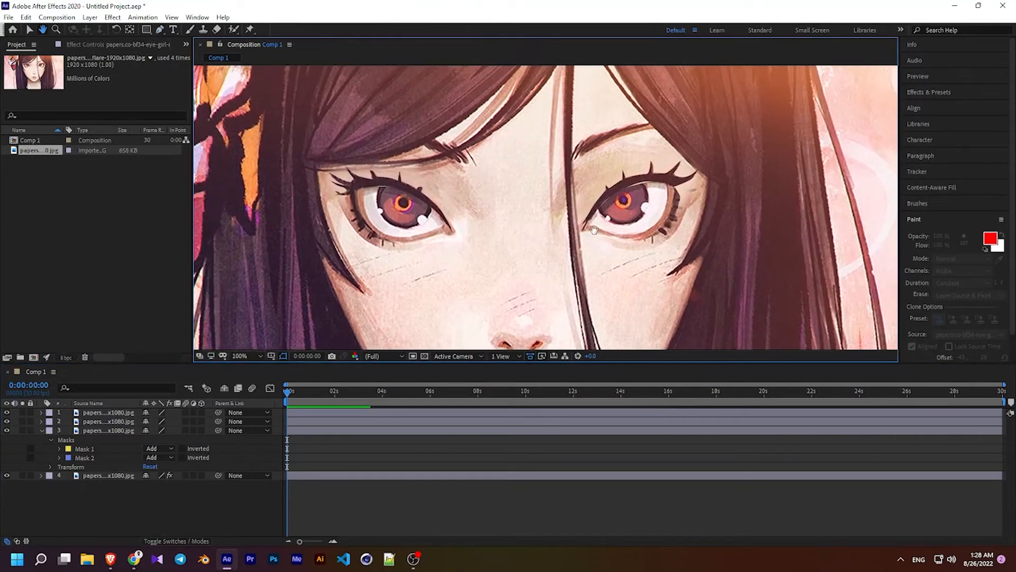
key(g)
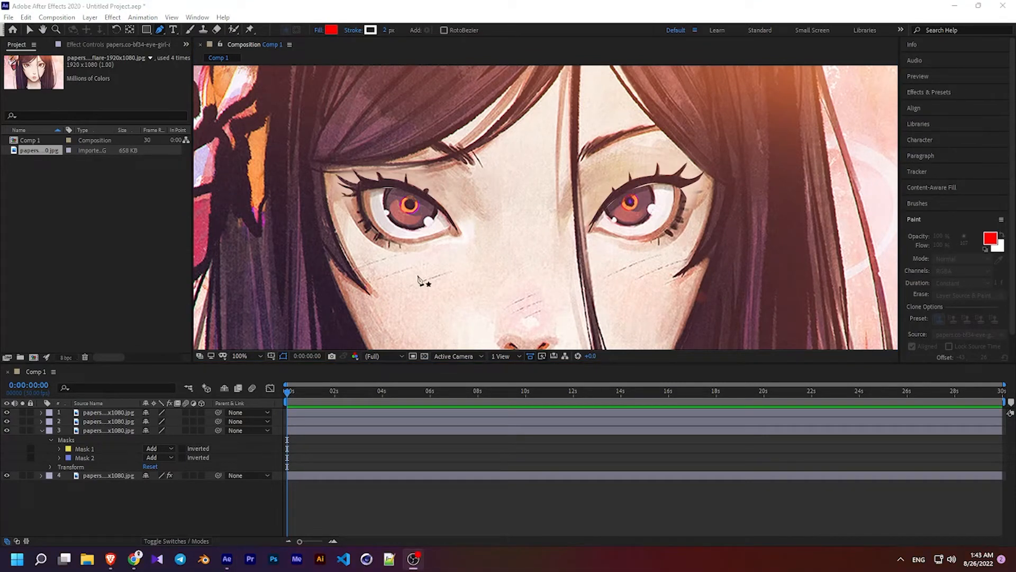
scroll(503, 260, down, 4)
scroll(503, 260, up, 1)
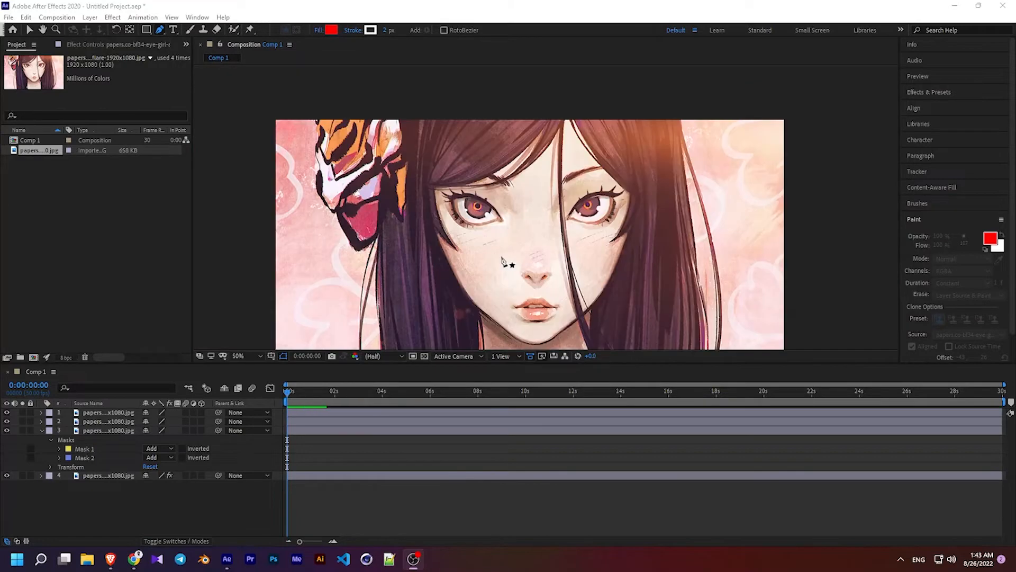
scroll(503, 260, up, 1)
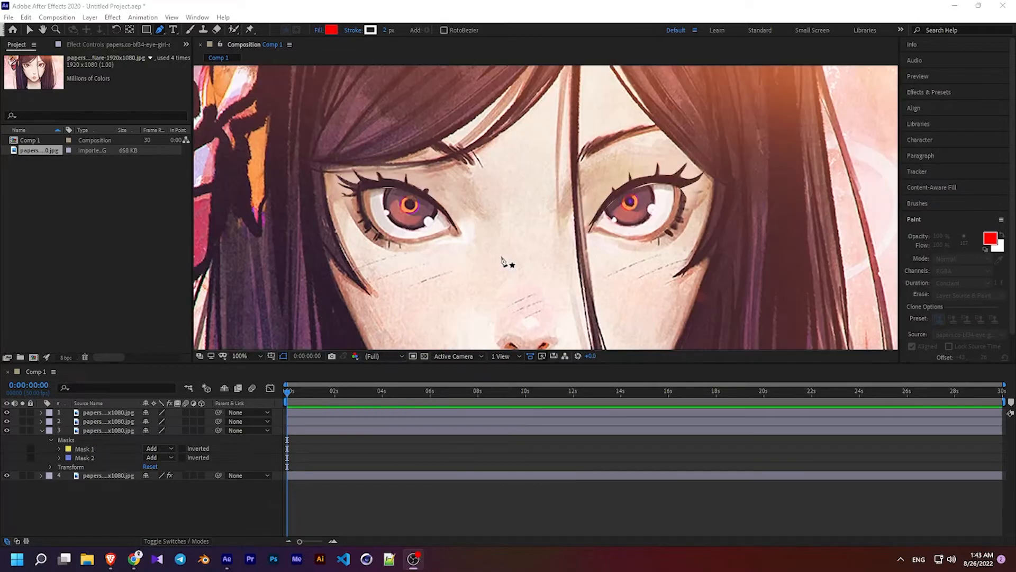
drag(464, 209, 512, 196)
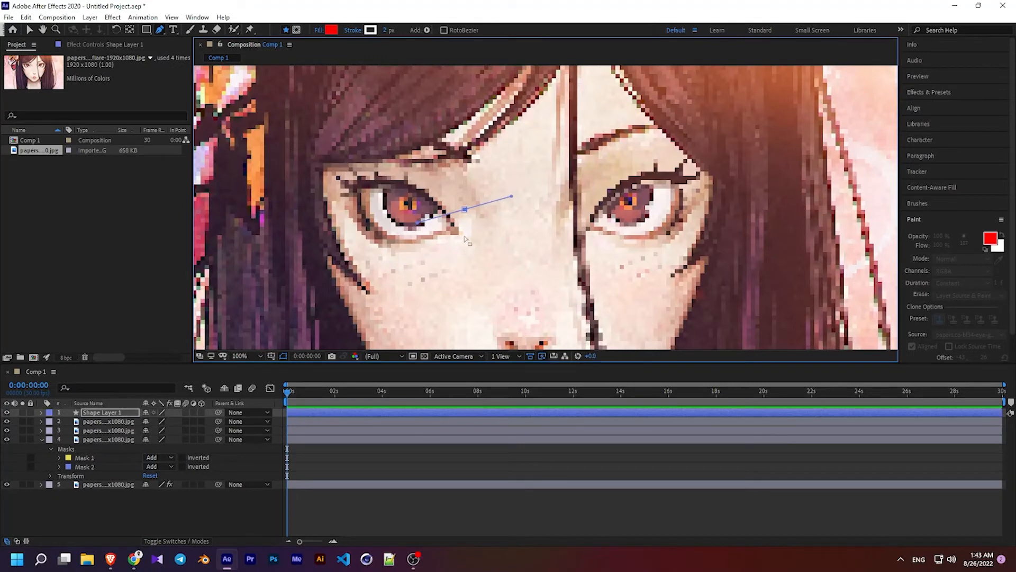
key(ctrl+z)
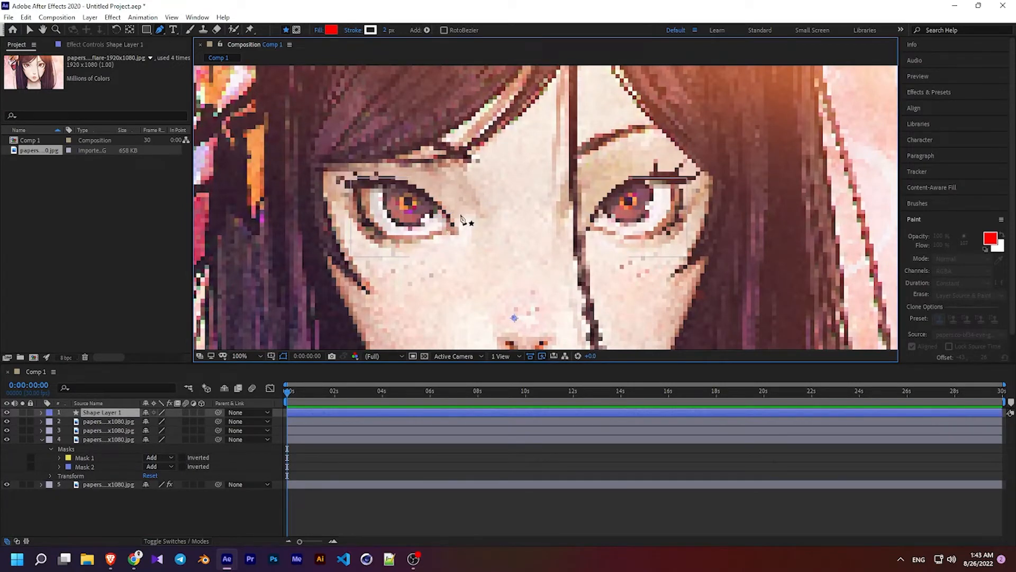
key(ctrl+z)
Step: Place three puppet pins along the left-hand lash line on the first layer: inner corner, upper arc and outer corner
scroll(461, 219, down, 1)
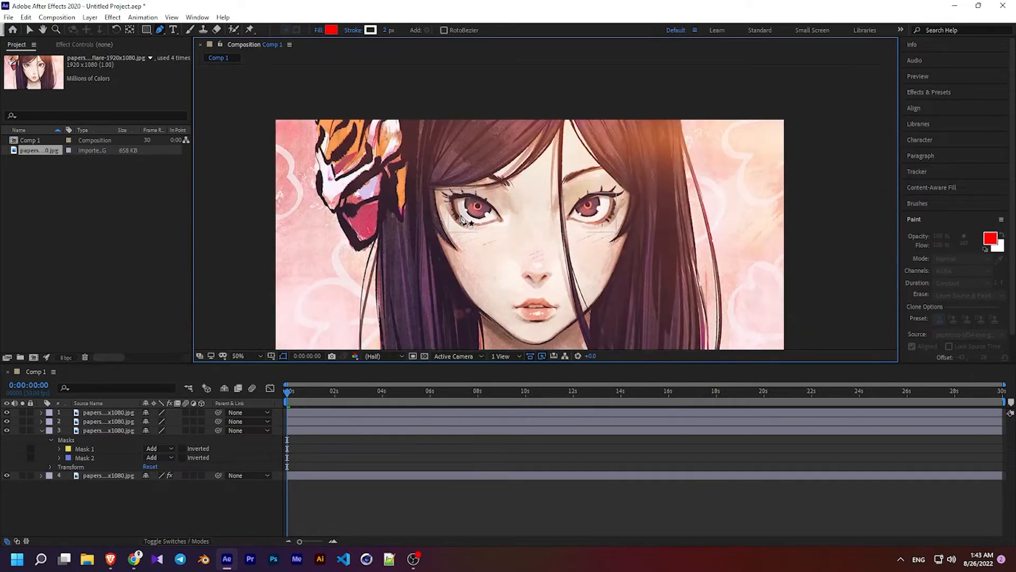
drag(461, 219, 457, 190)
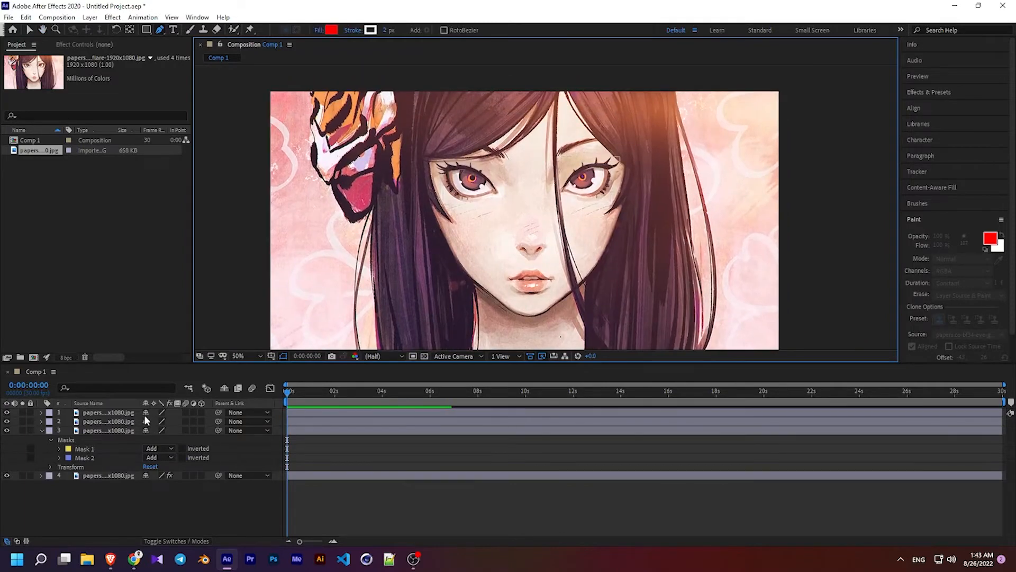
click(111, 412)
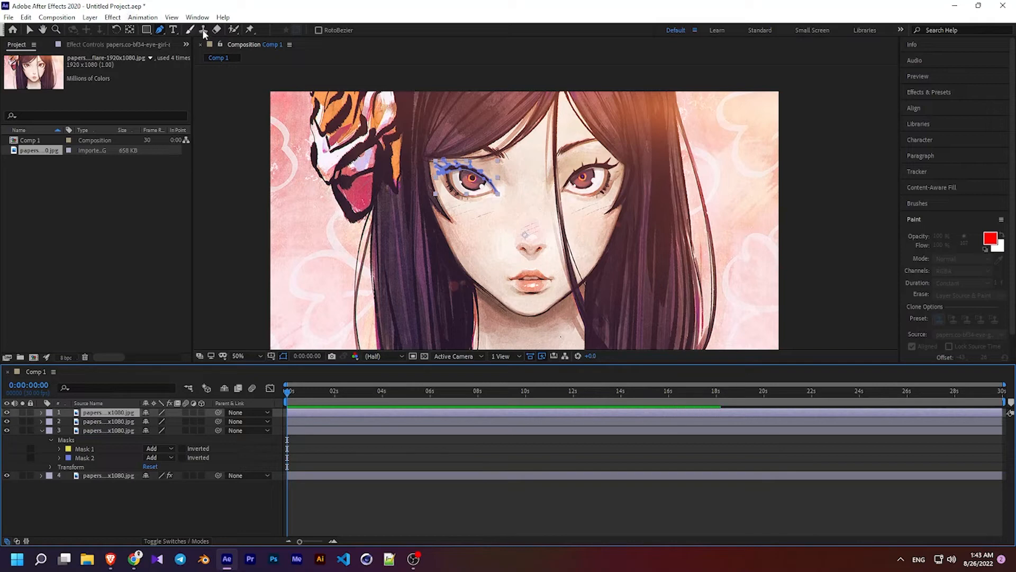
click(249, 30)
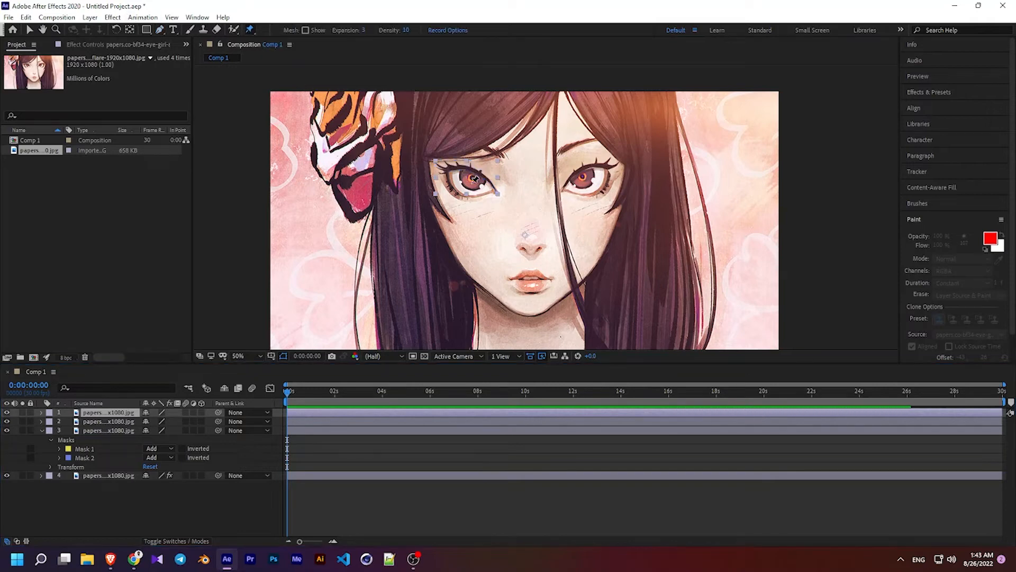
key(period)
key(period)
key(period)
key(period)
scroll(421, 223, up, 3)
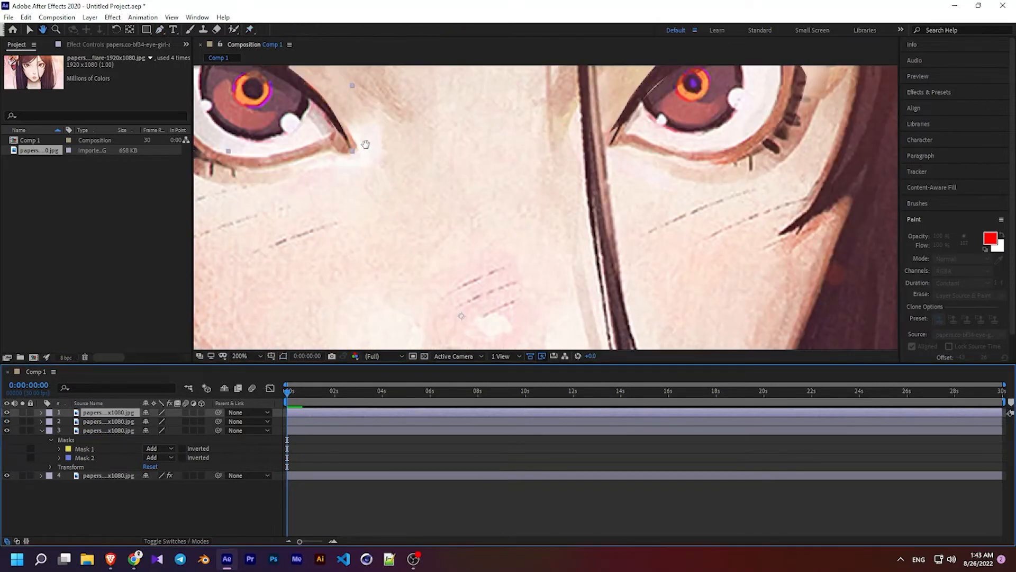
scroll(542, 221, left, 5)
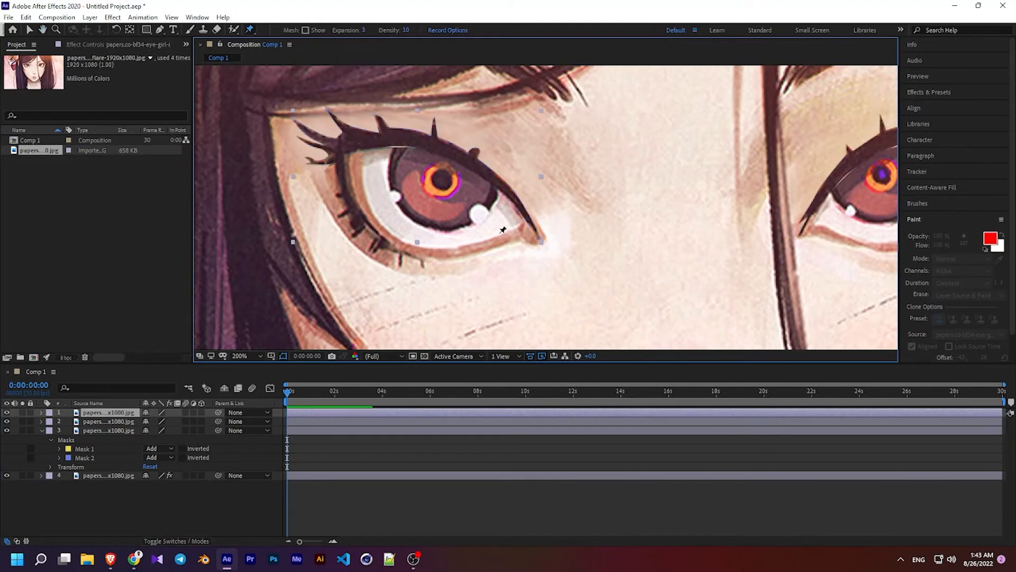
click(539, 236)
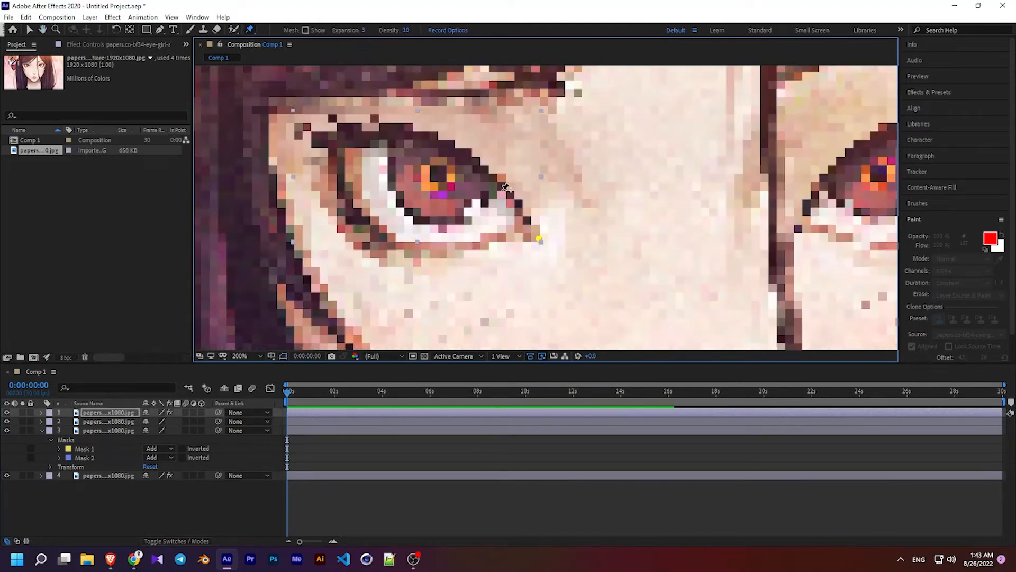
key(comma)
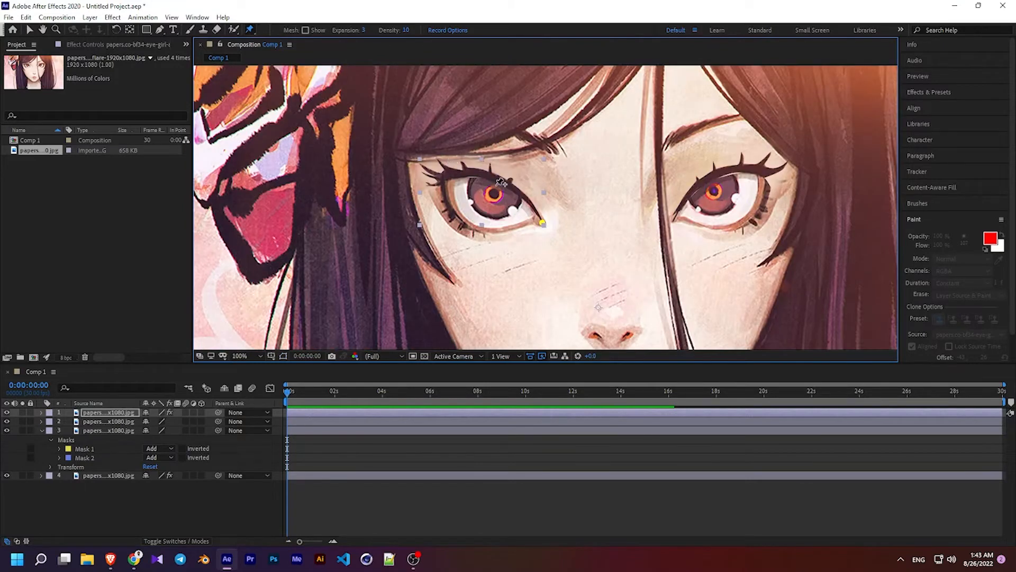
click(494, 177)
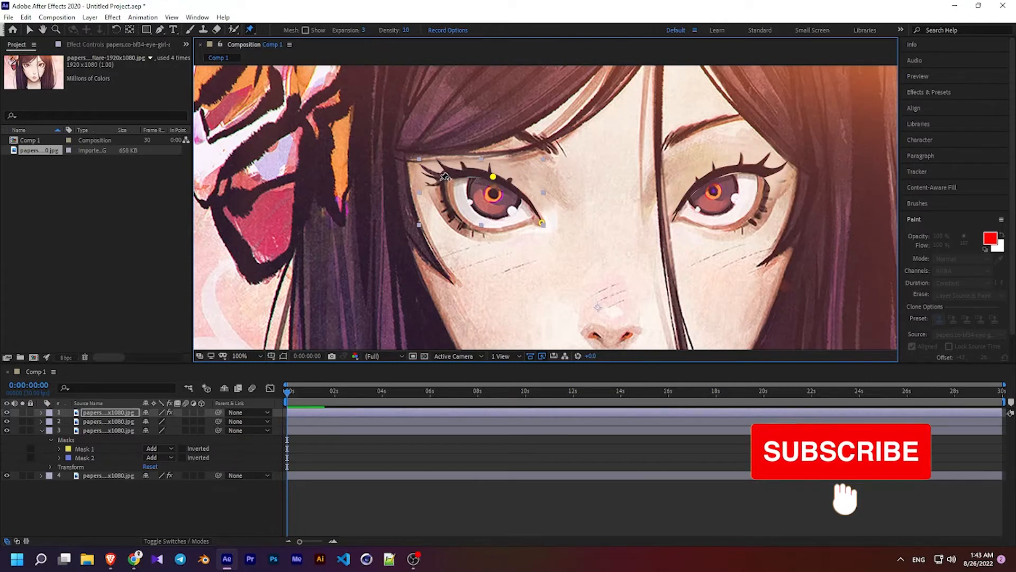
click(440, 180)
Step: Place three puppet pins along the right-hand lash line on the second layer: inner corner, upper arc and outer lashes
click(108, 421)
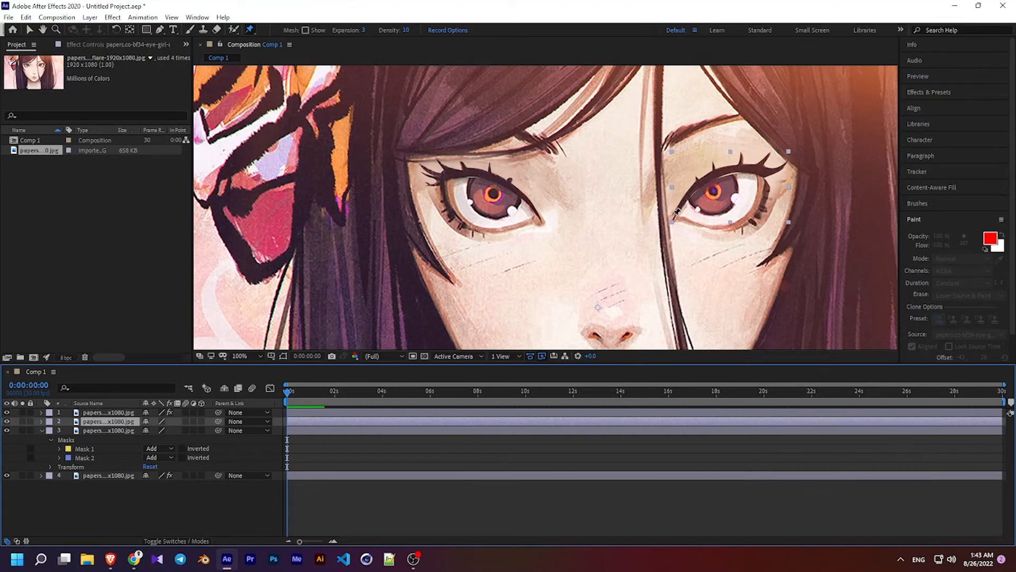
click(673, 213)
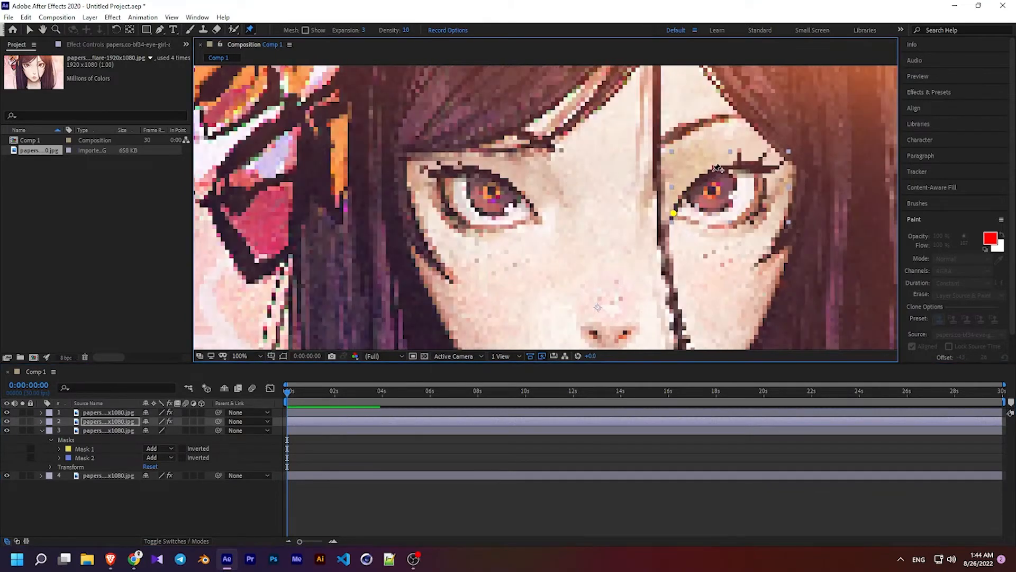
click(713, 170)
click(771, 169)
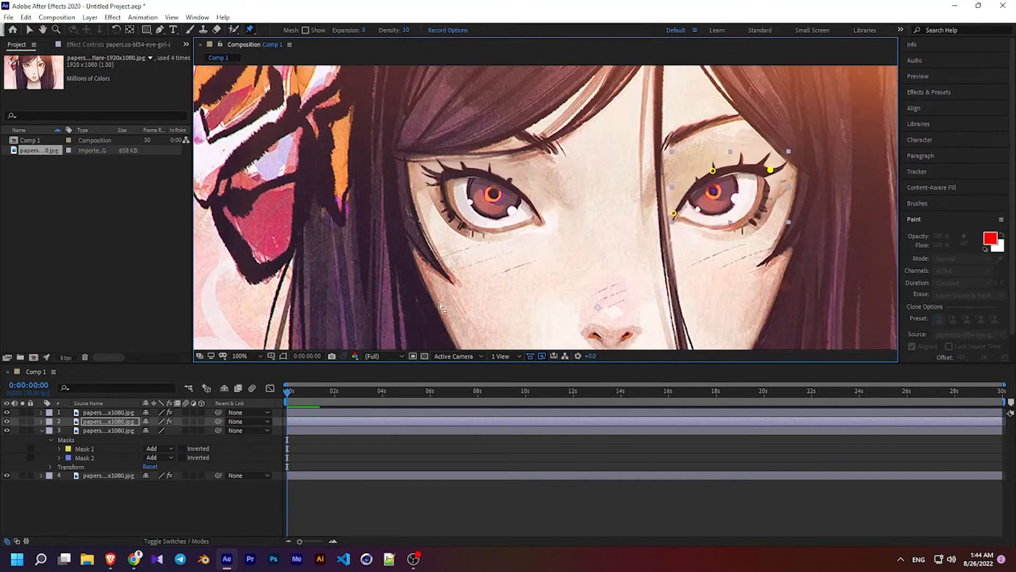
Step: Hide and reshow the third layer to check the masked eyes, and expand the properties of its Mask 1
click(95, 430)
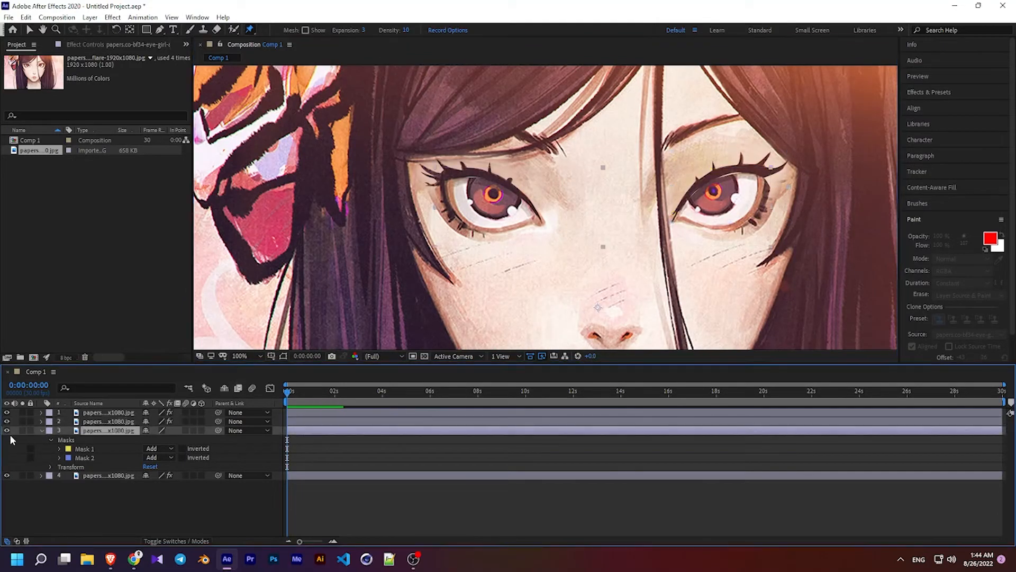
click(8, 430)
click(7, 431)
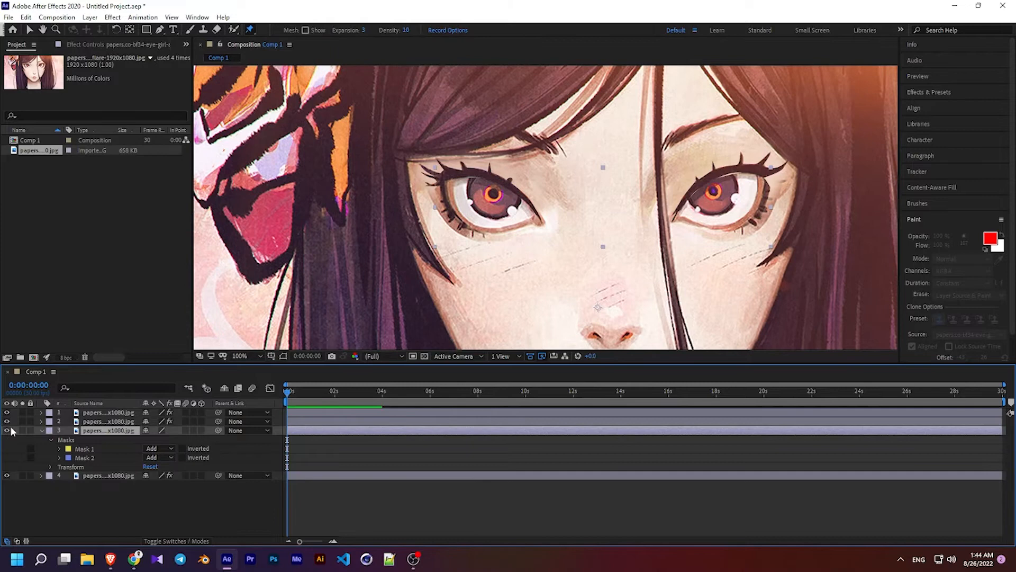
key(ctrl+Up)
click(95, 431)
click(84, 449)
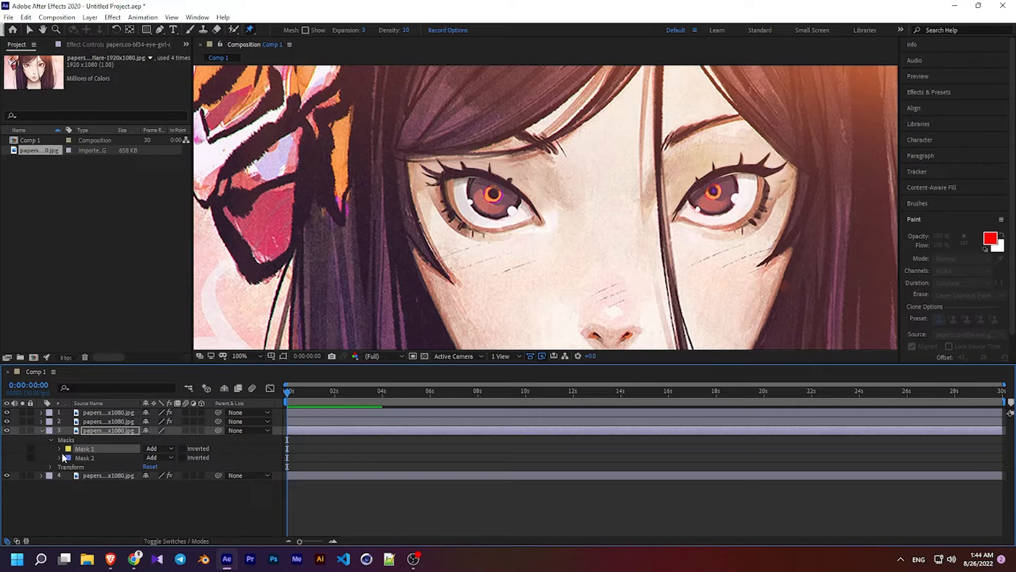
click(59, 448)
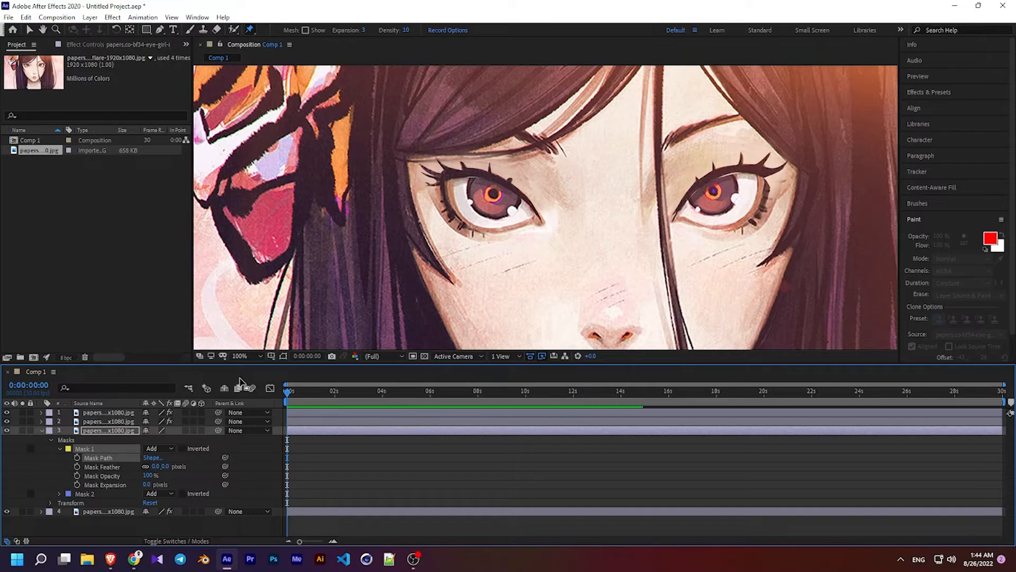
Step: Toggle mask path visibility and target the third layer's Mask 1 for editing with the Pen tool
click(282, 357)
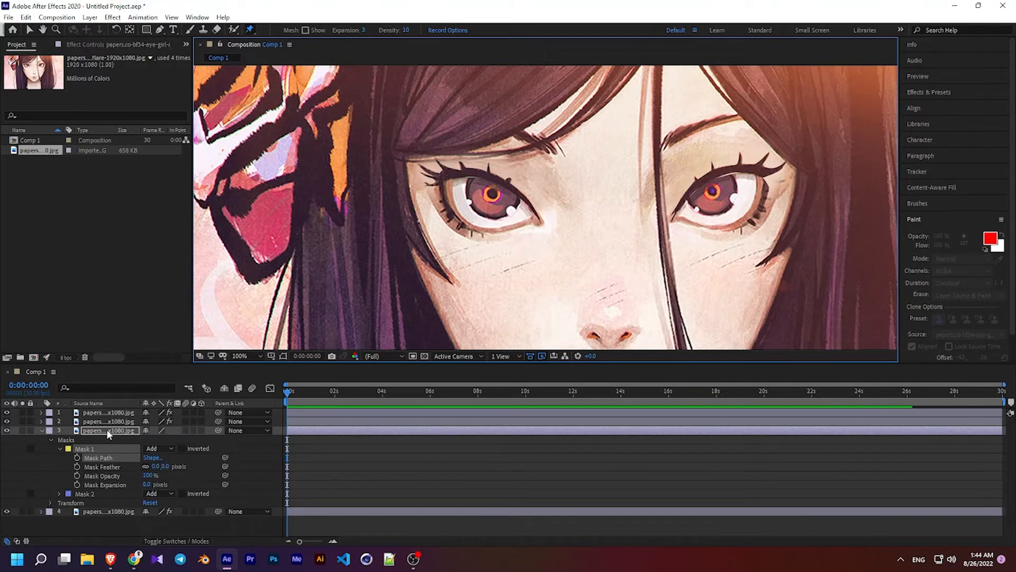
click(95, 430)
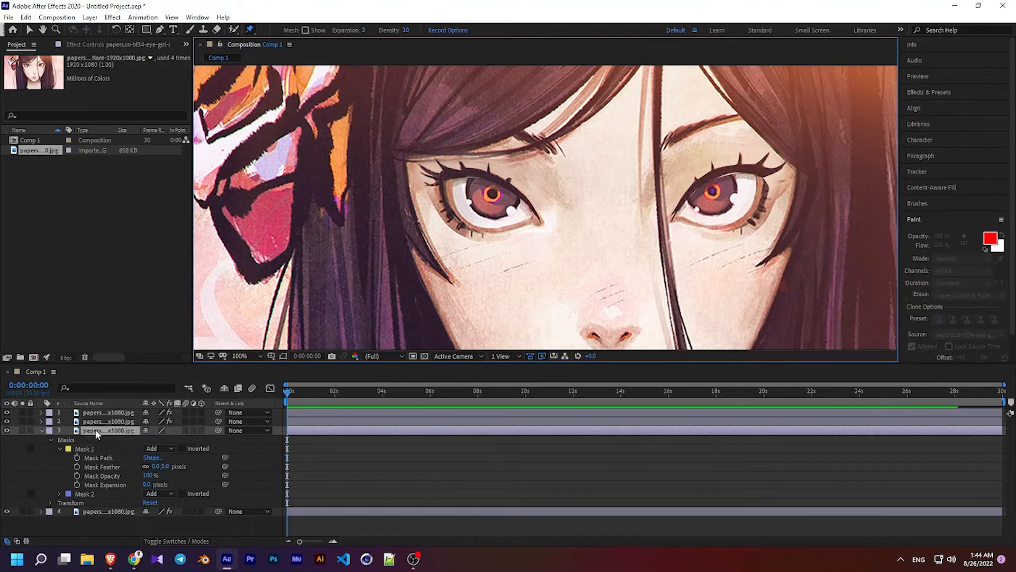
click(159, 30)
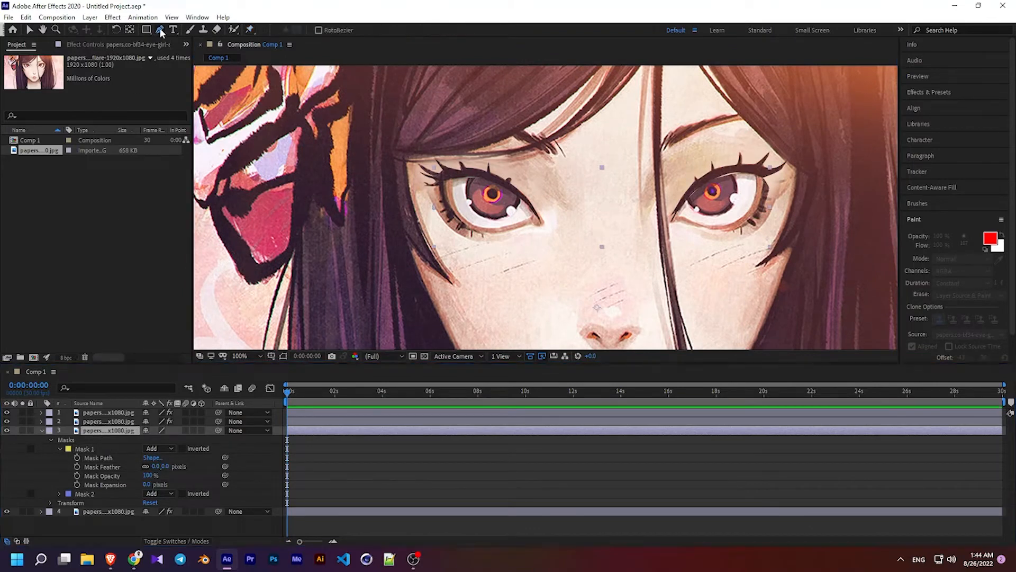
click(110, 421)
click(99, 431)
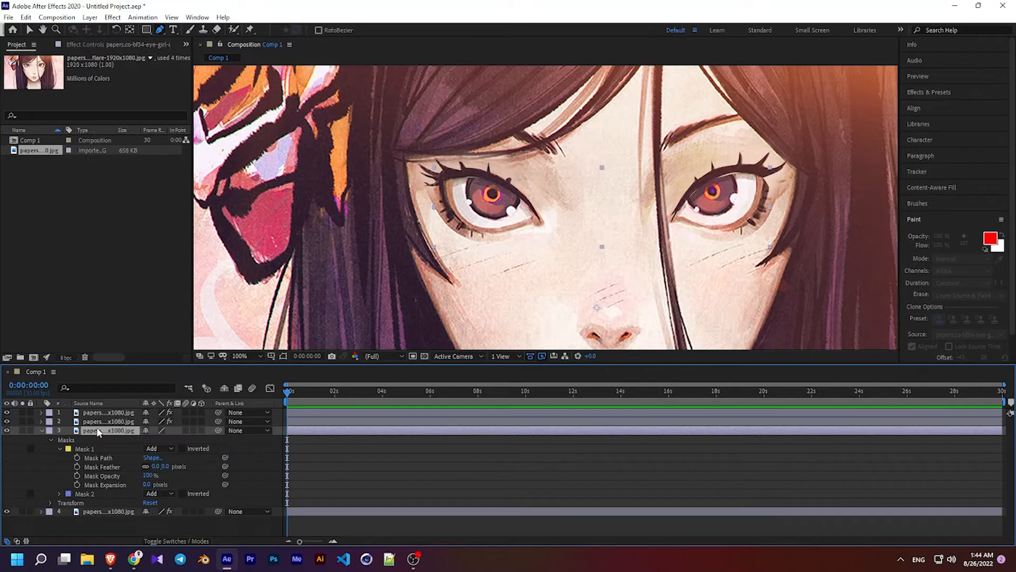
click(94, 457)
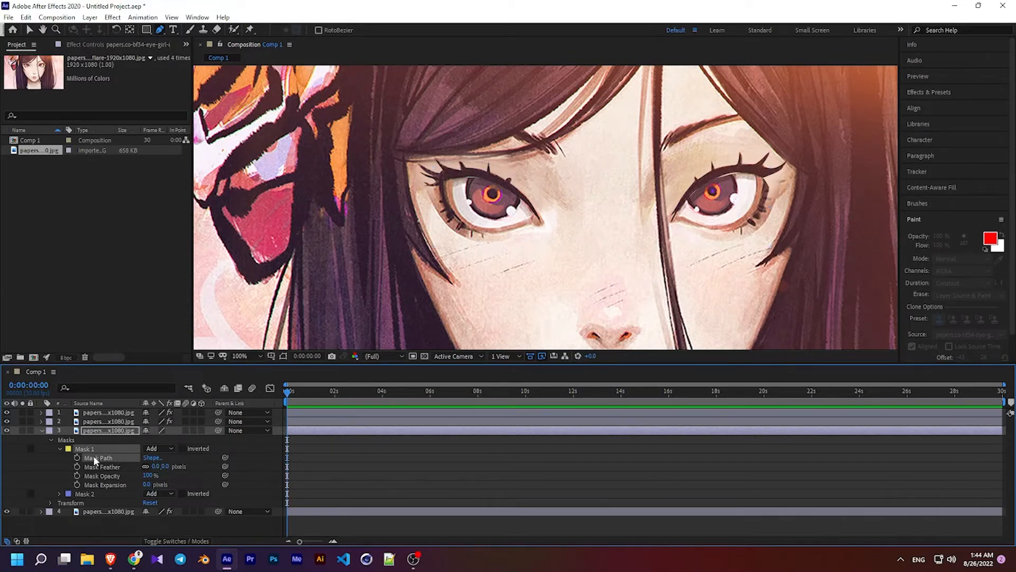
click(7, 430)
click(7, 430)
click(81, 492)
click(85, 449)
Step: Bring up Mask 1's outline around the right-hand eye and move the current time to 0:00:00:29
key(period)
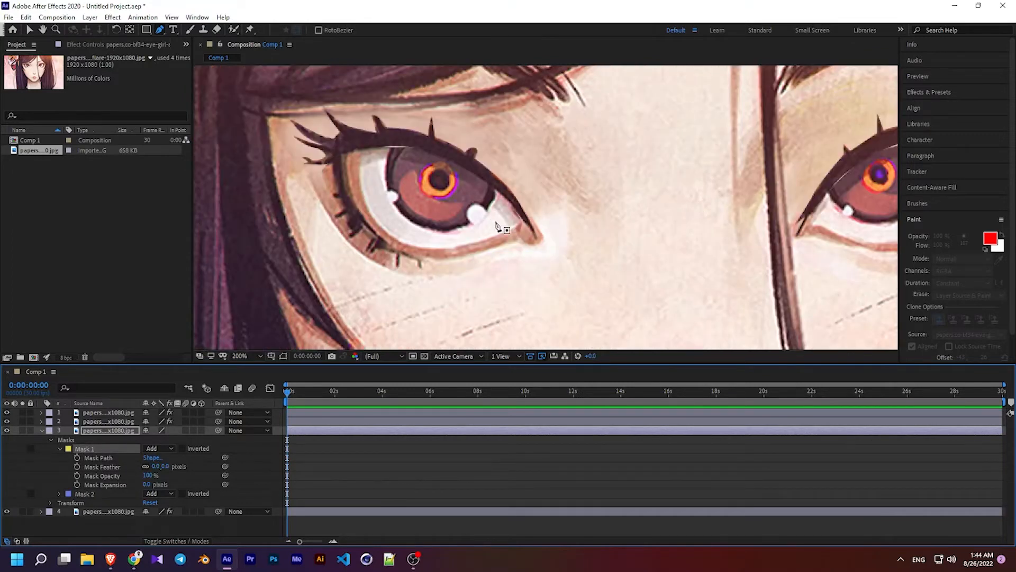
drag(674, 238, 450, 235)
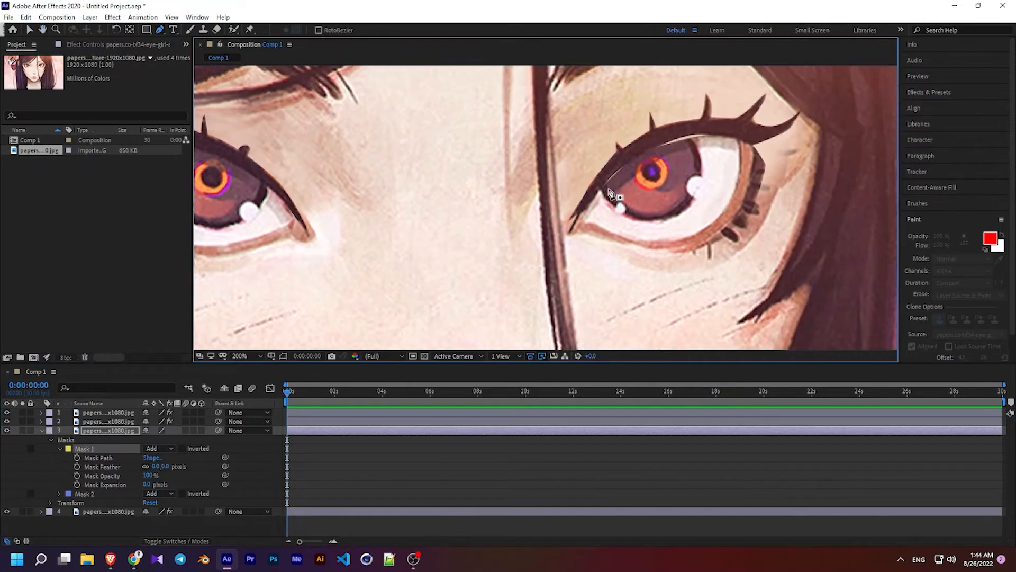
click(610, 193)
key(ctrl+z)
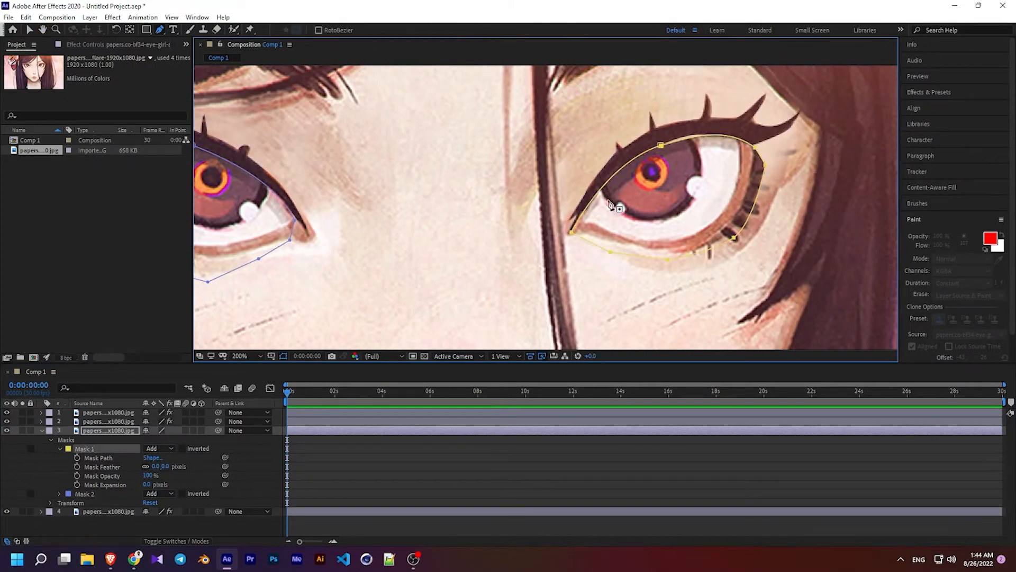
click(287, 393)
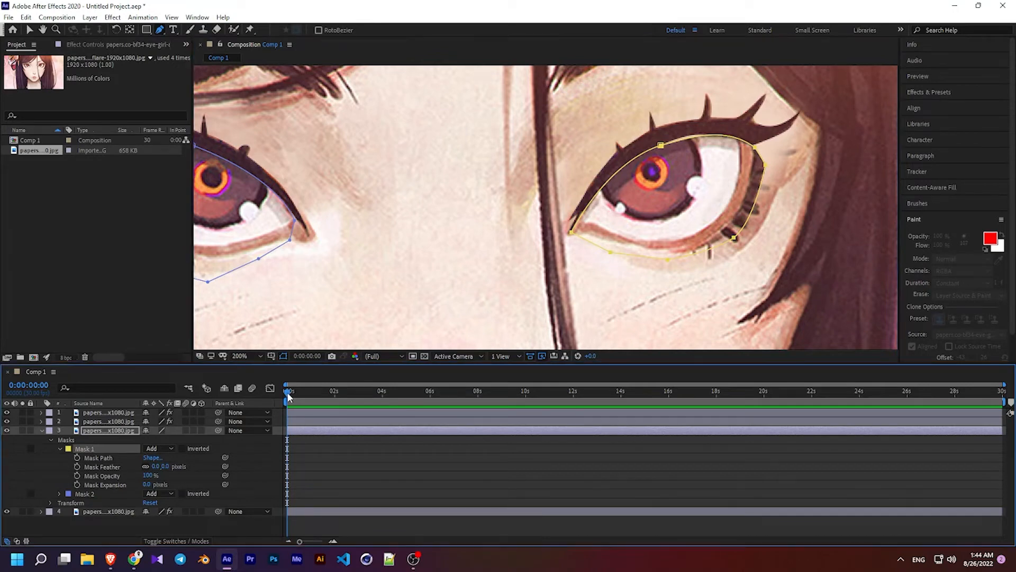
drag(287, 396, 311, 398)
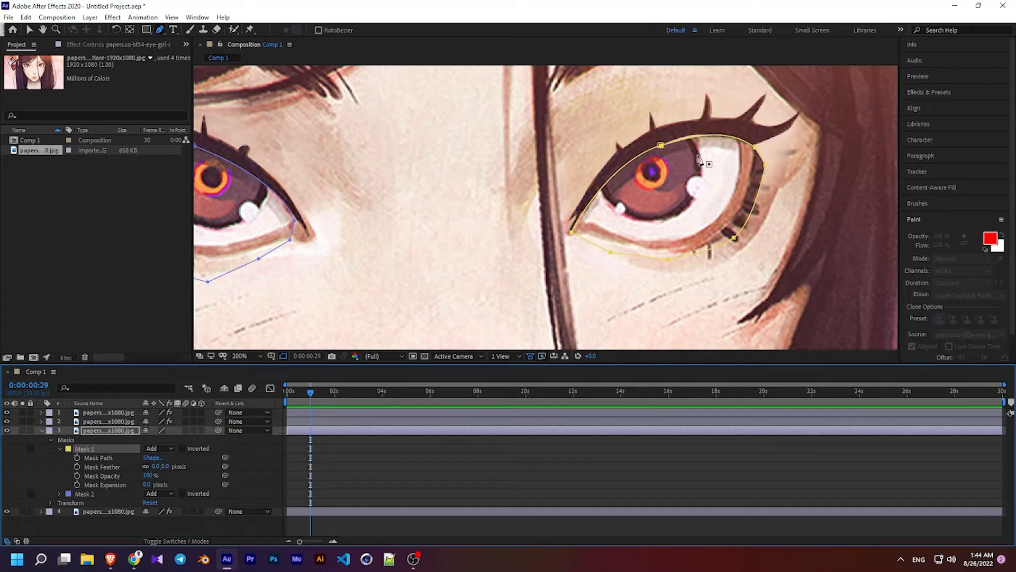
click(661, 147)
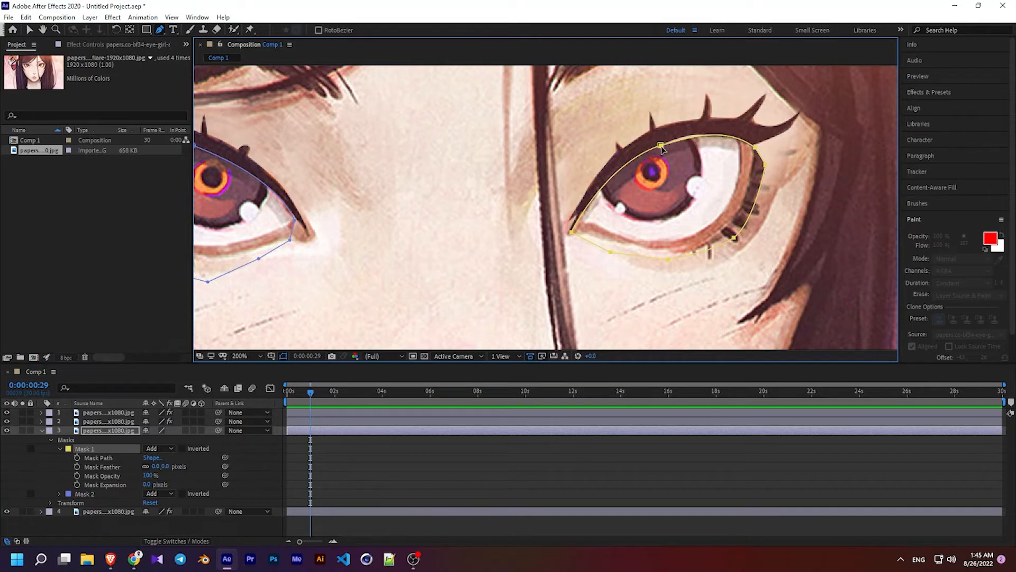
drag(661, 149, 690, 178)
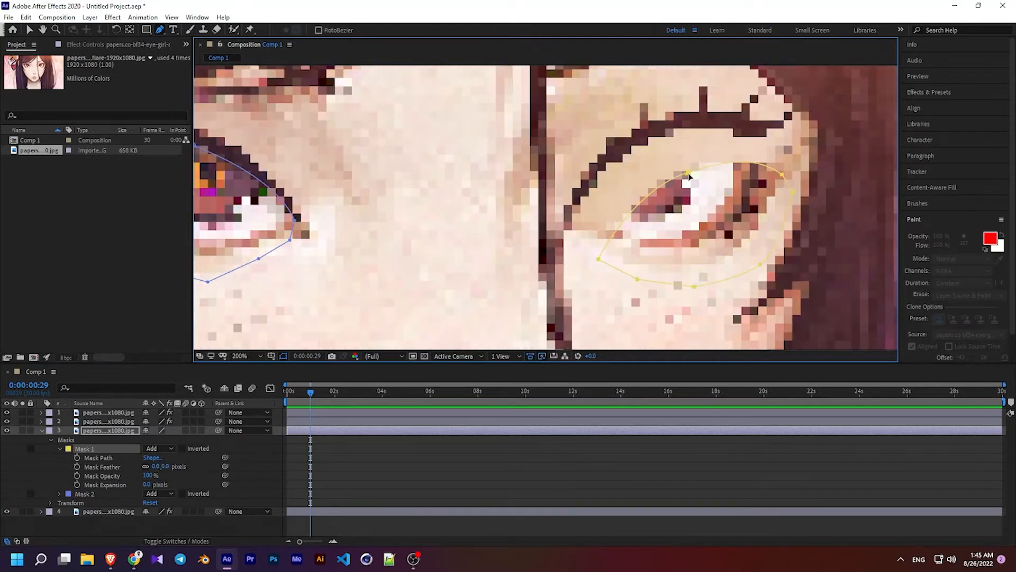
key(ctrl+z)
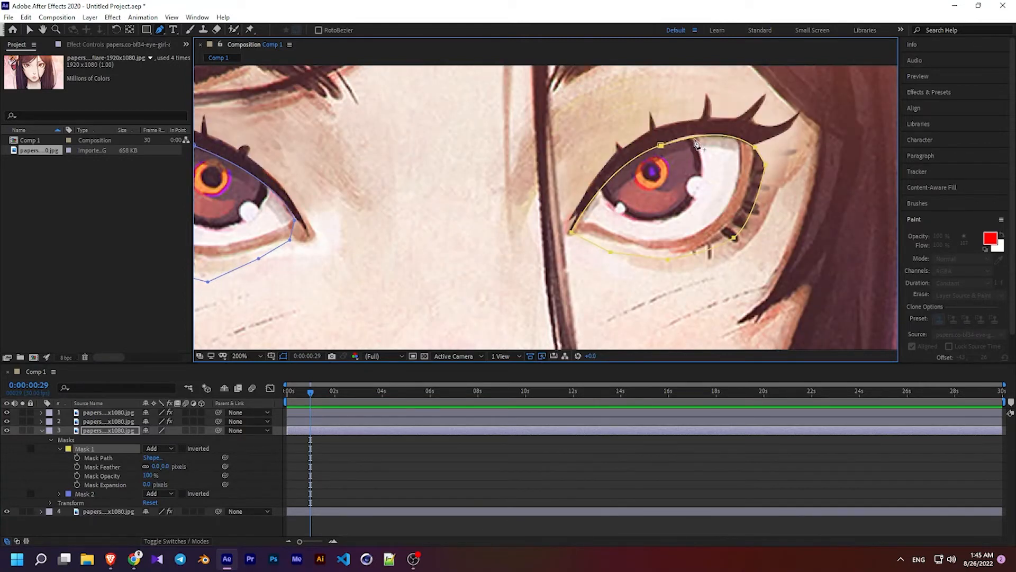
click(693, 137)
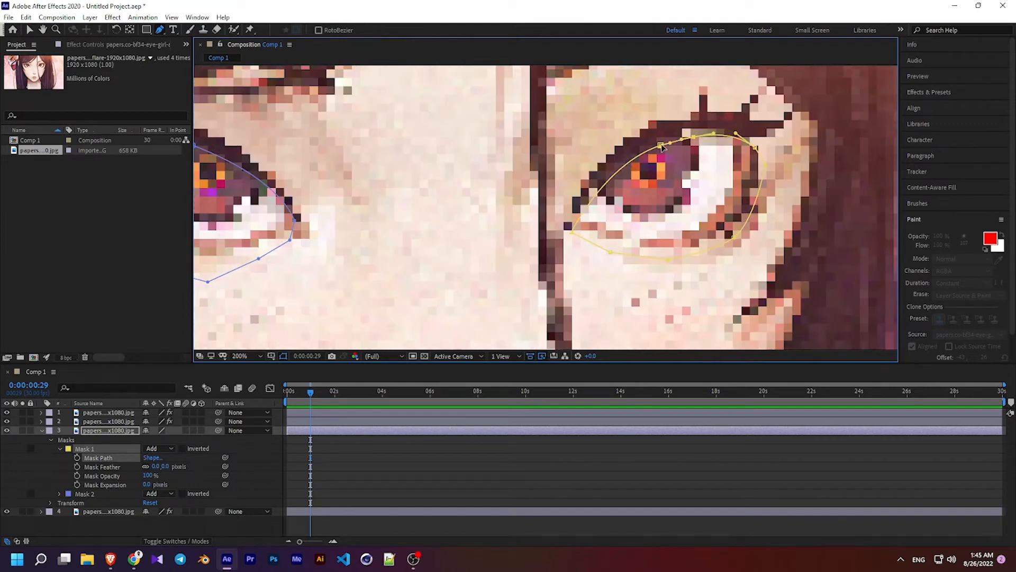
drag(661, 147, 687, 252)
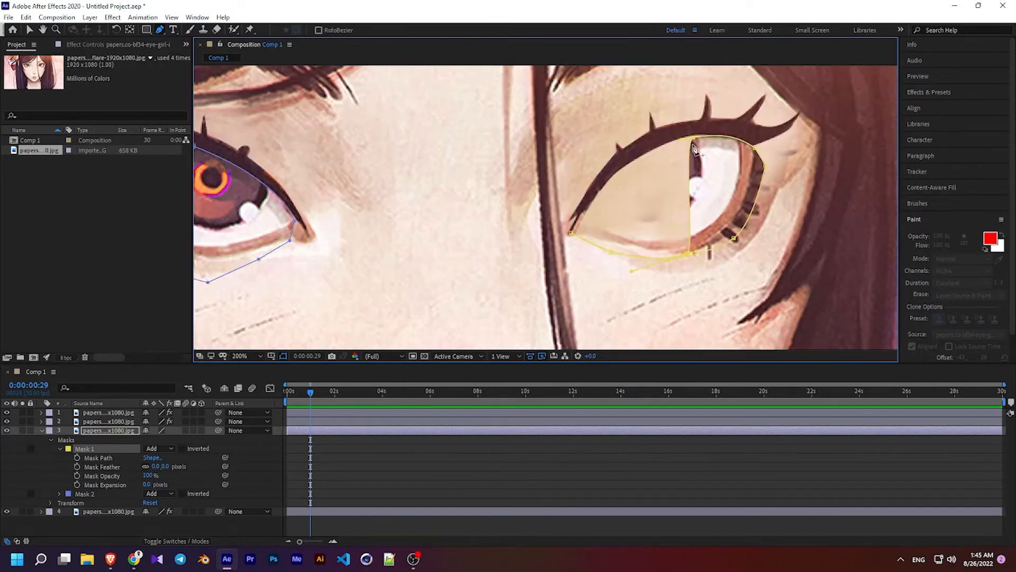
drag(696, 140, 739, 235)
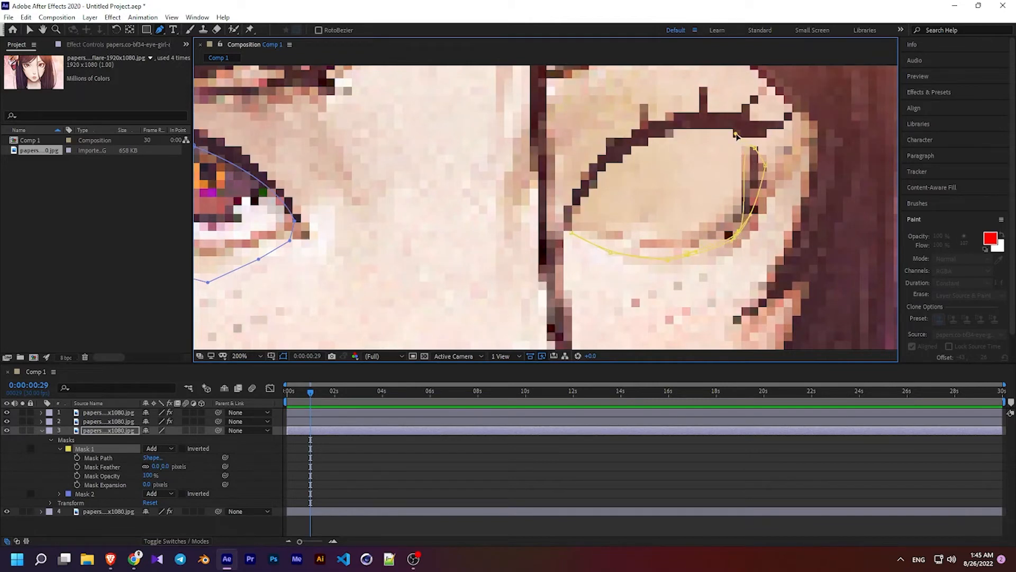
drag(736, 135, 767, 163)
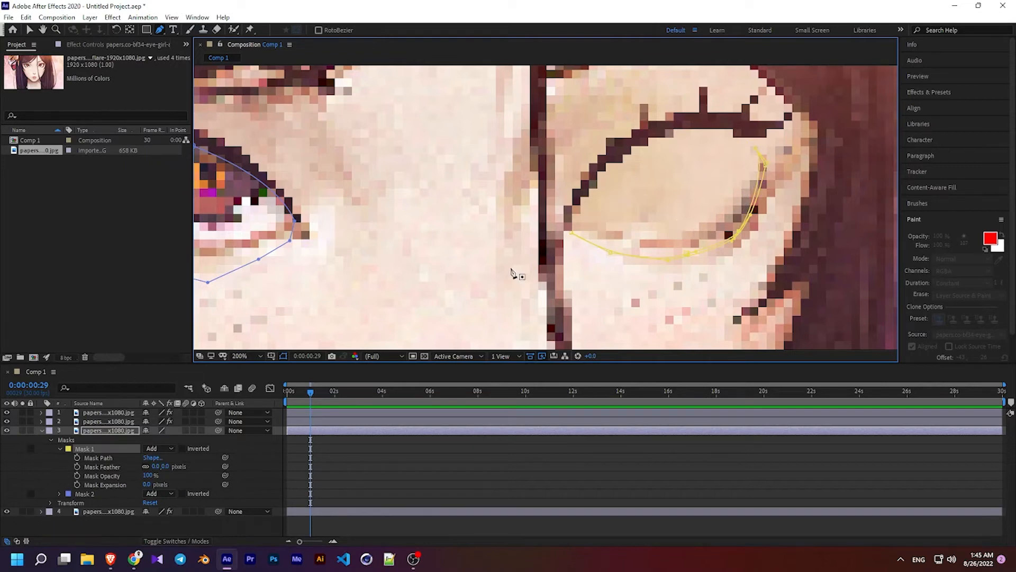
drag(447, 257, 721, 240)
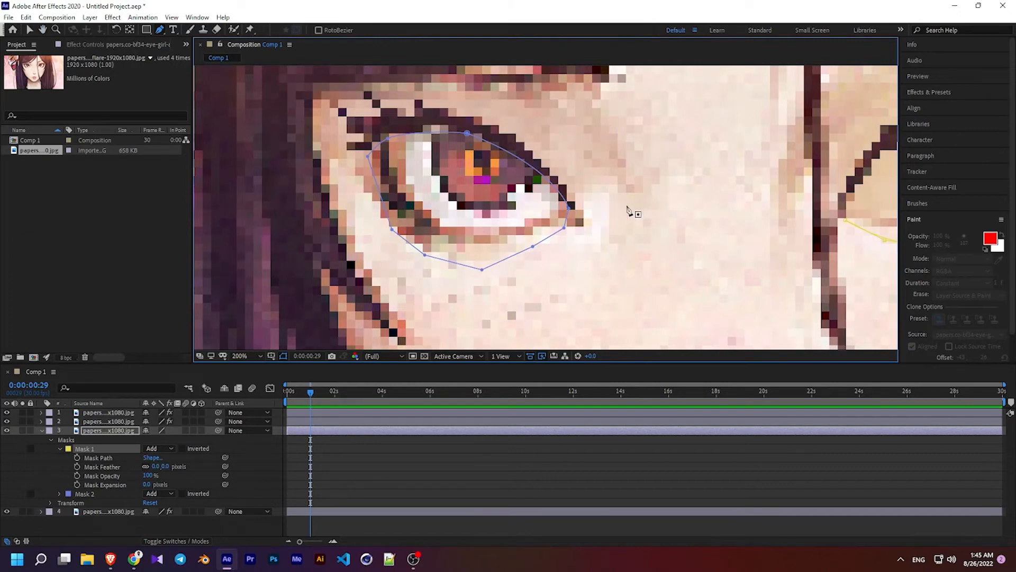
drag(836, 233, 575, 218)
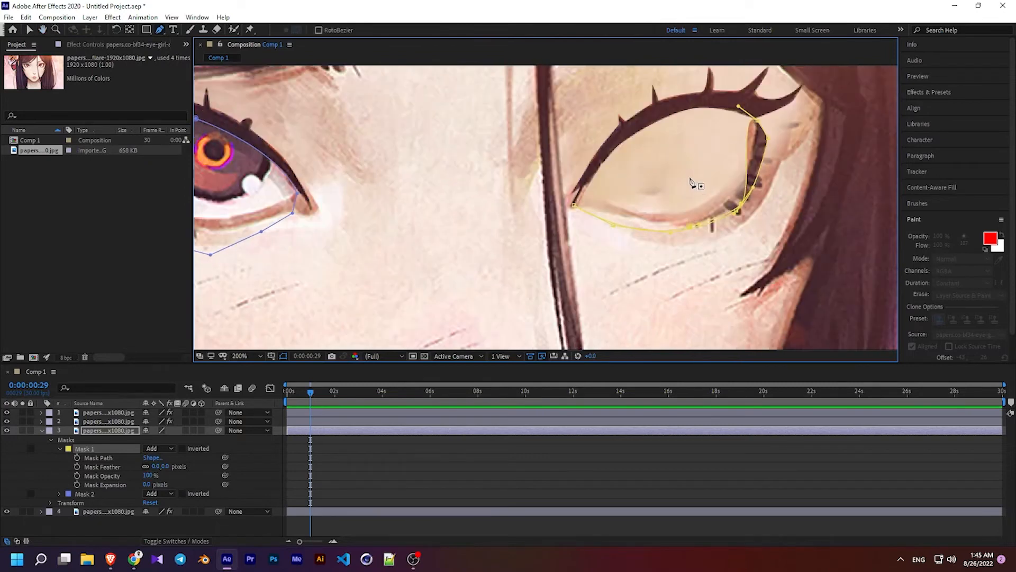
key(ctrl+z)
key(ctrl+z)
key(ctrl+z)
key(ctrl+z)
key(ctrl+z)
key(ctrl+z)
key(ctrl+z)
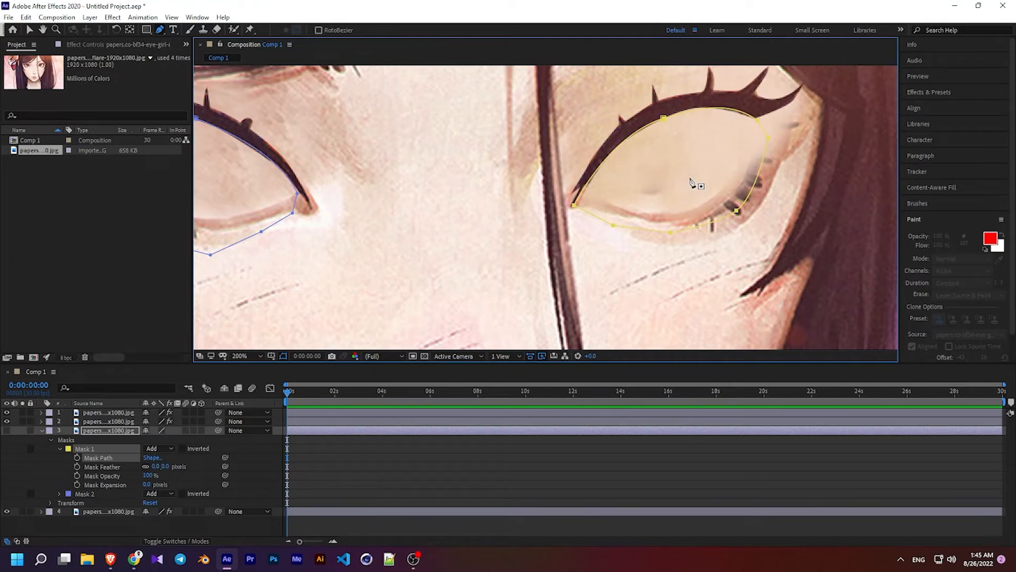
key(ctrl+z)
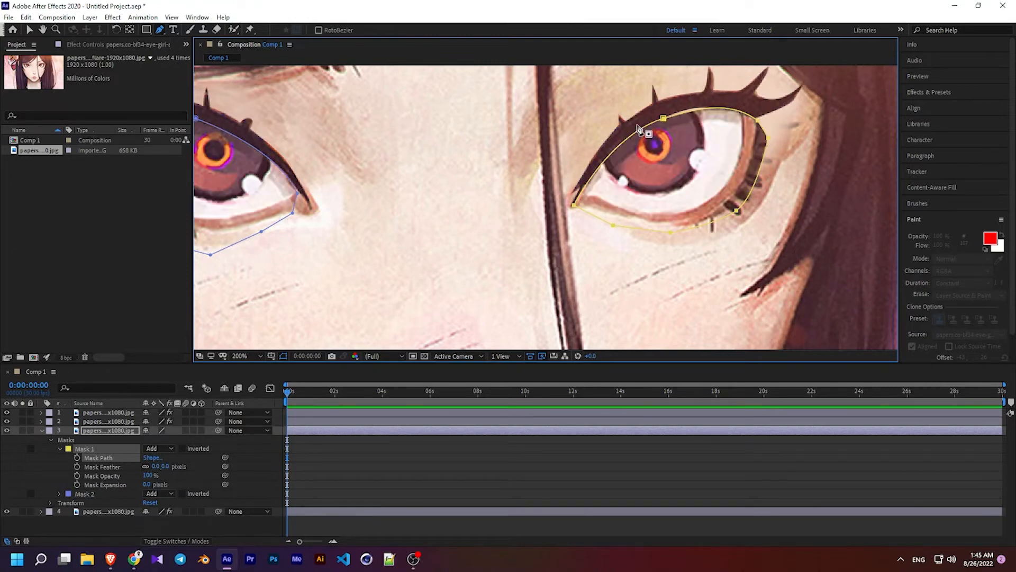
Step: Turn on path keyframing for the third layer's Mask 1 at 0:00:00:00 and move the current time to 0:00:00:29
click(288, 392)
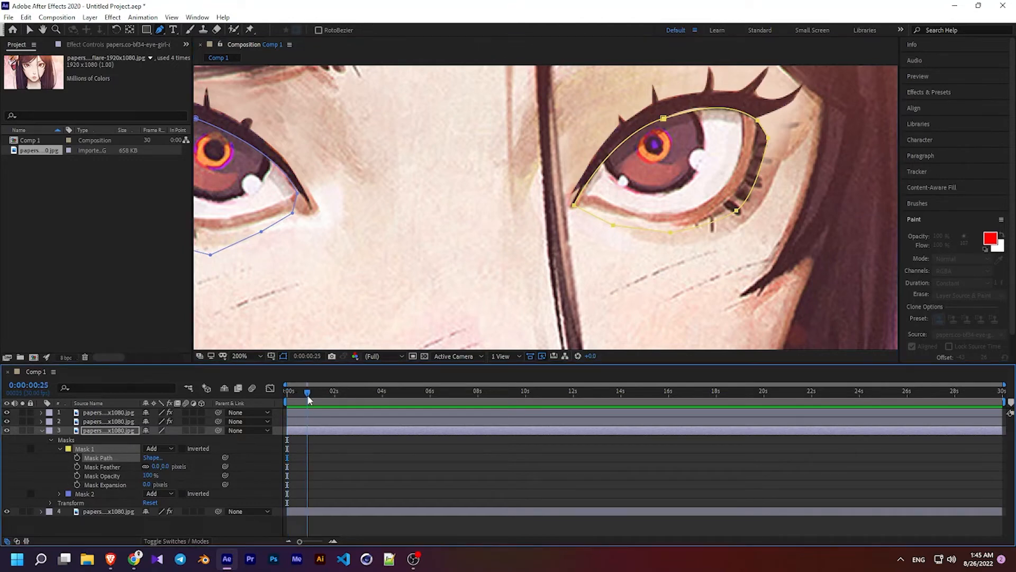
click(78, 457)
drag(306, 398, 310, 397)
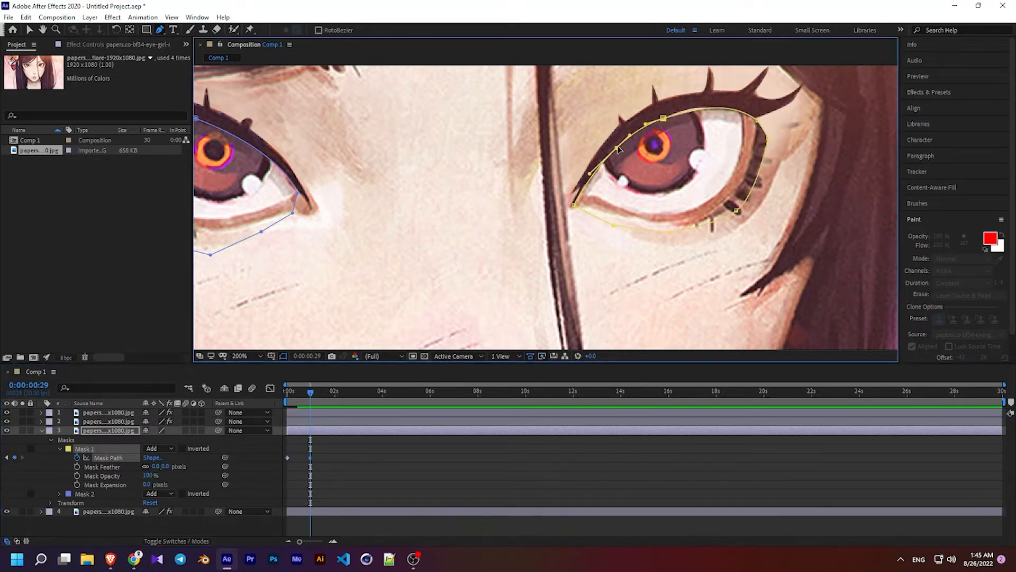
Step: At 0:00:00:29, fold Mask 1's upper edge down onto the lower lid line of the right-hand eye
drag(620, 154, 639, 228)
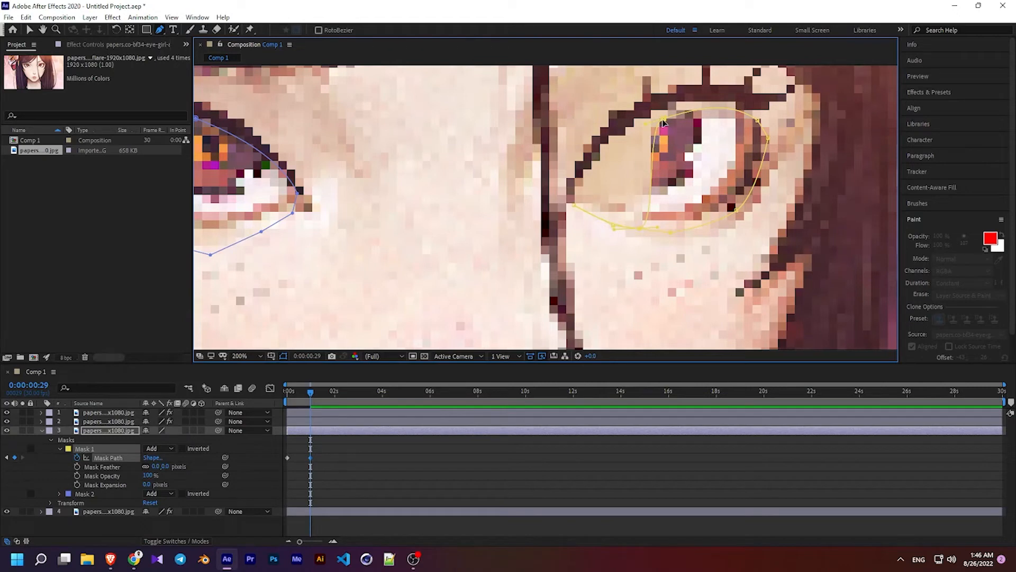
drag(664, 123, 725, 217)
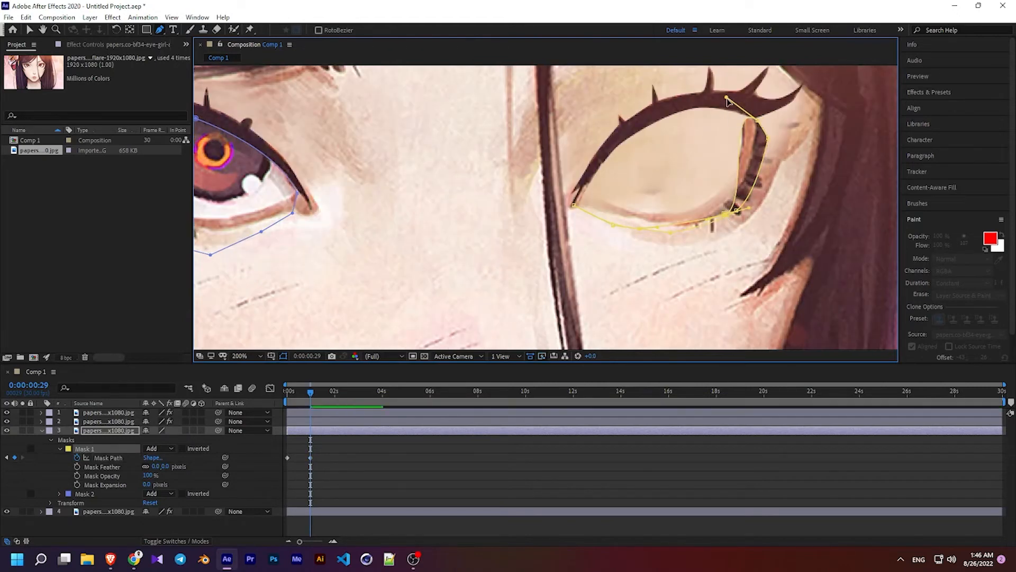
drag(727, 100, 767, 157)
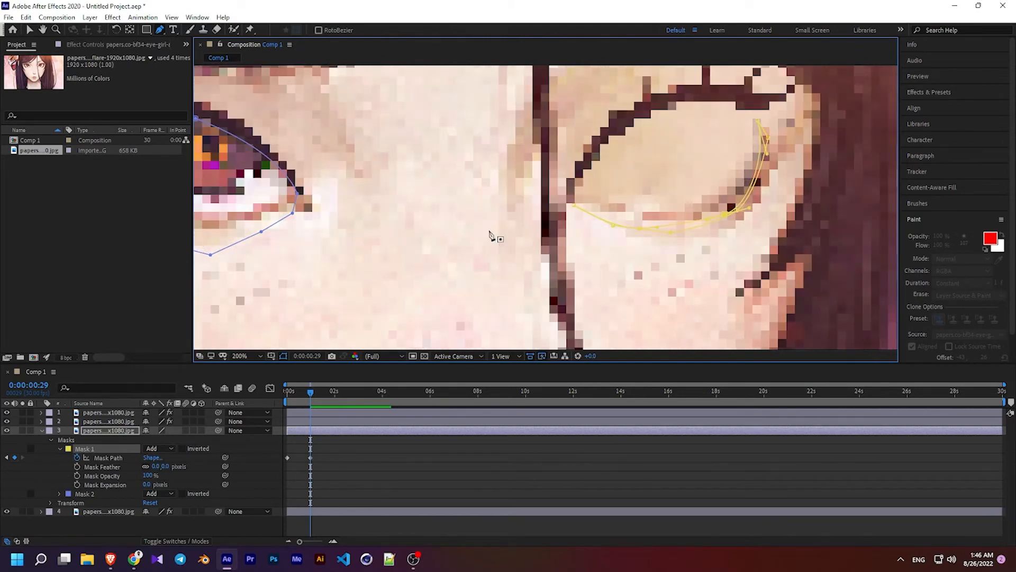
Step: Copy Mask 1's first Mask Path keyframe to 0:00:02:00 so the right-hand eye reopens
drag(432, 228, 703, 241)
key(g)
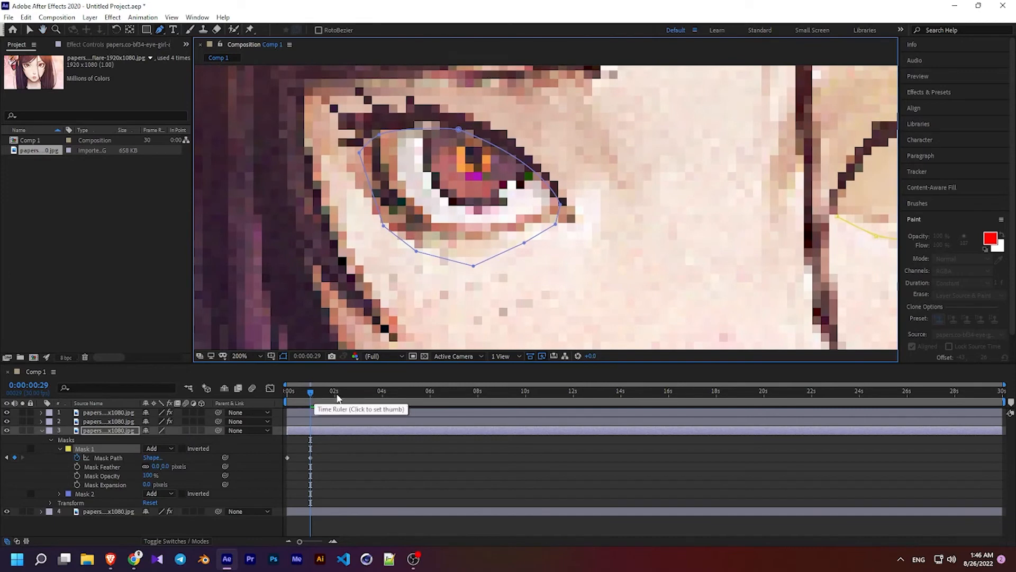
click(334, 396)
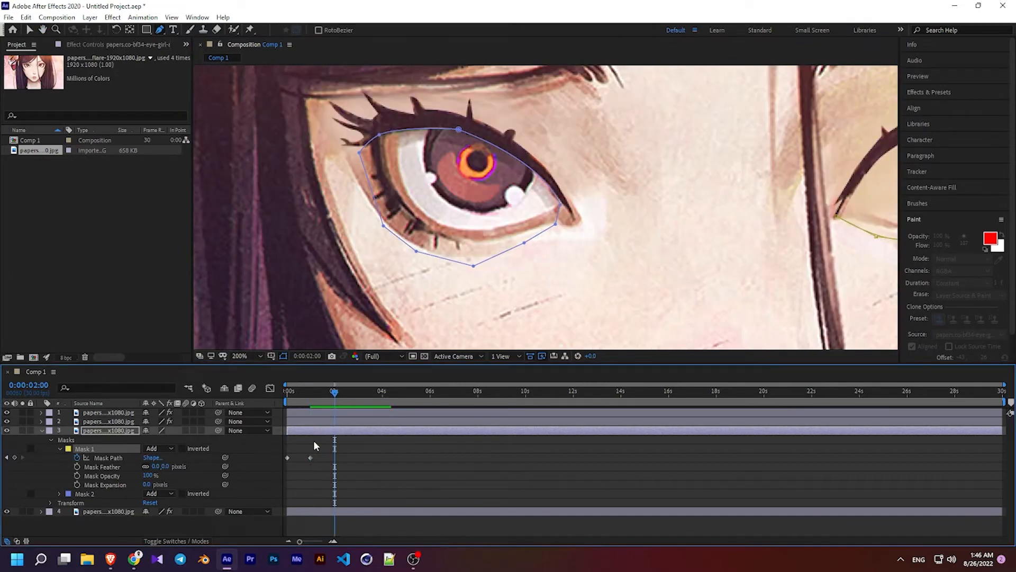
click(288, 457)
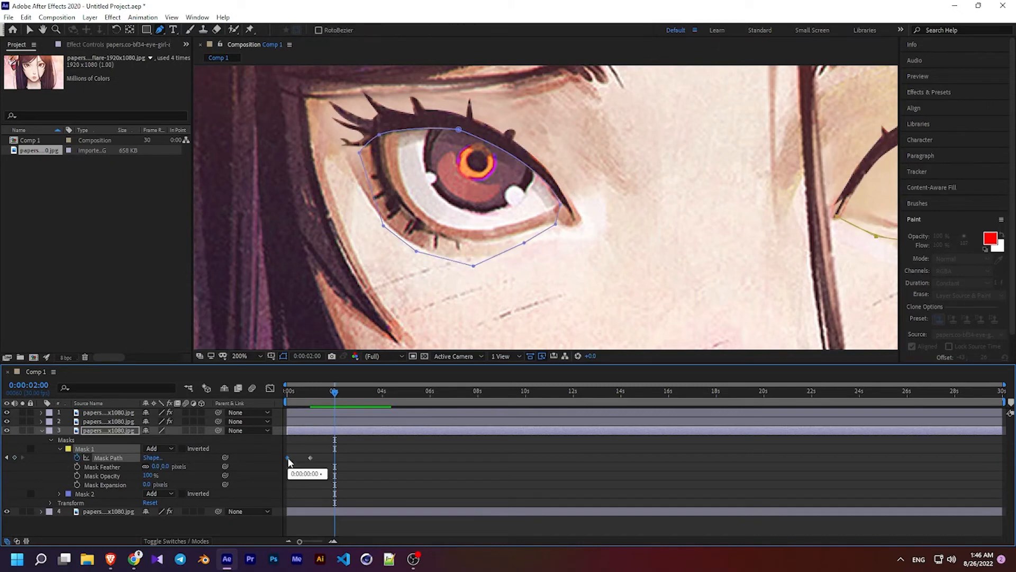
key(ctrl+v)
Step: At 0:00:00:00, turn on path keyframing for Mask 2 and add a vertex on its upper edge around the left-hand eye
drag(312, 393, 262, 392)
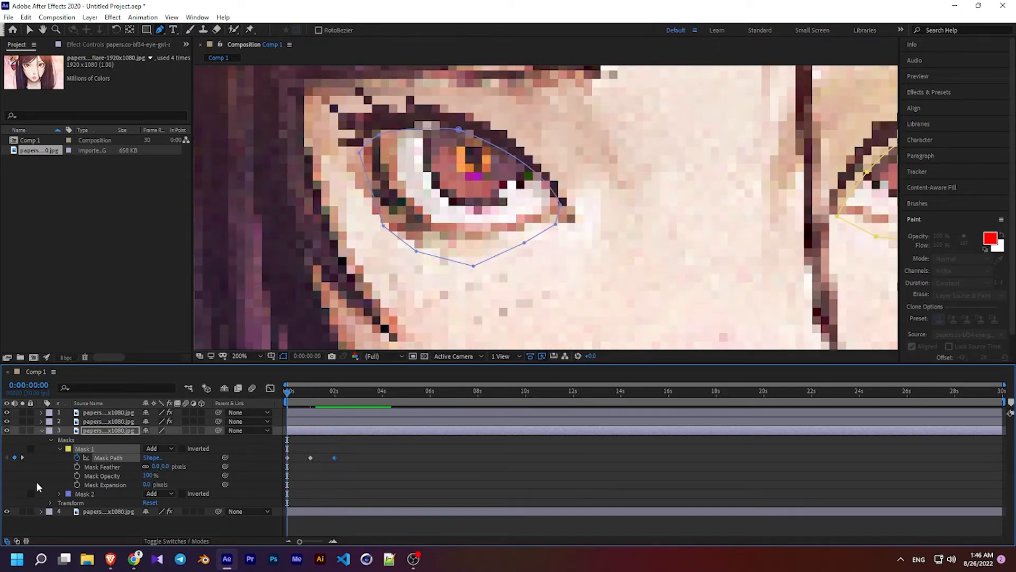
click(60, 493)
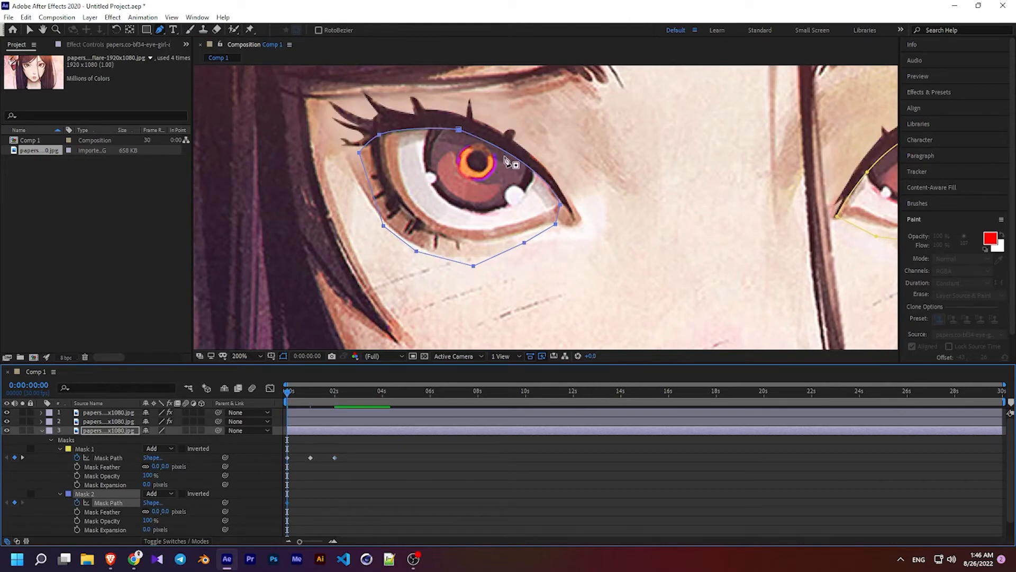
click(511, 155)
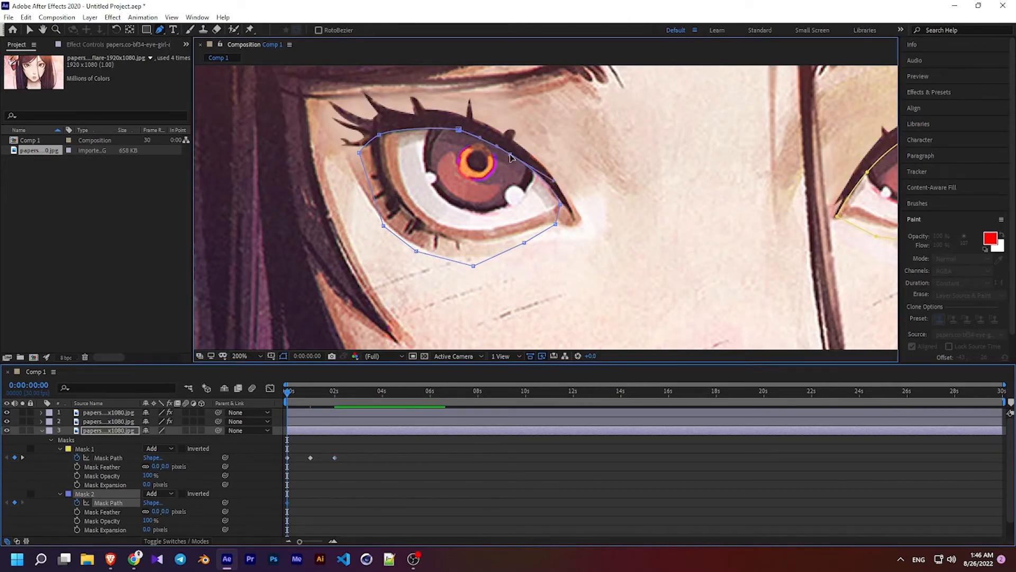
Step: At 0:00:00:29, fold Mask 2's upper edge down onto the left-hand eye's lower lid, adjusting the curve handles to follow it
click(23, 456)
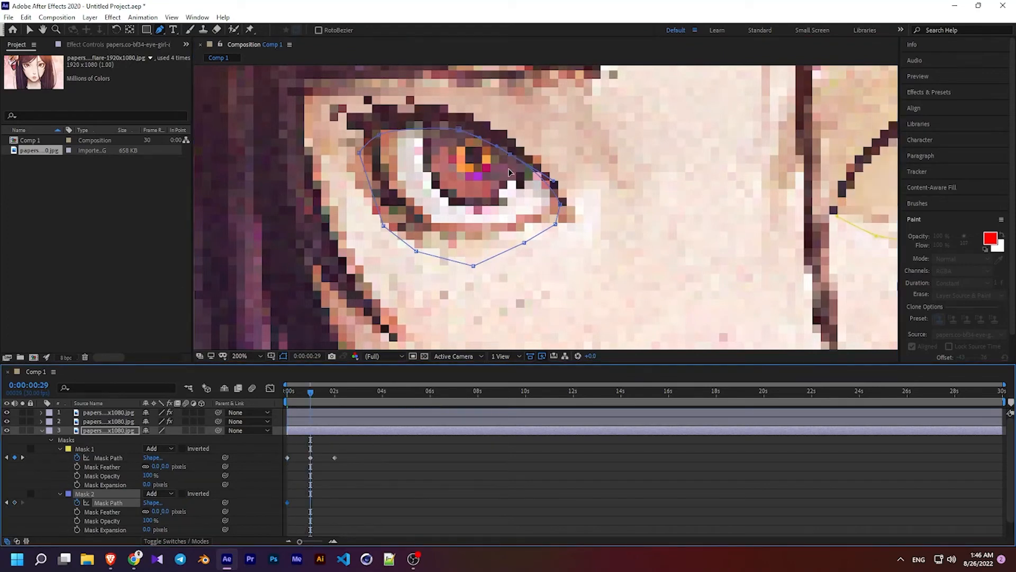
drag(509, 172, 488, 261)
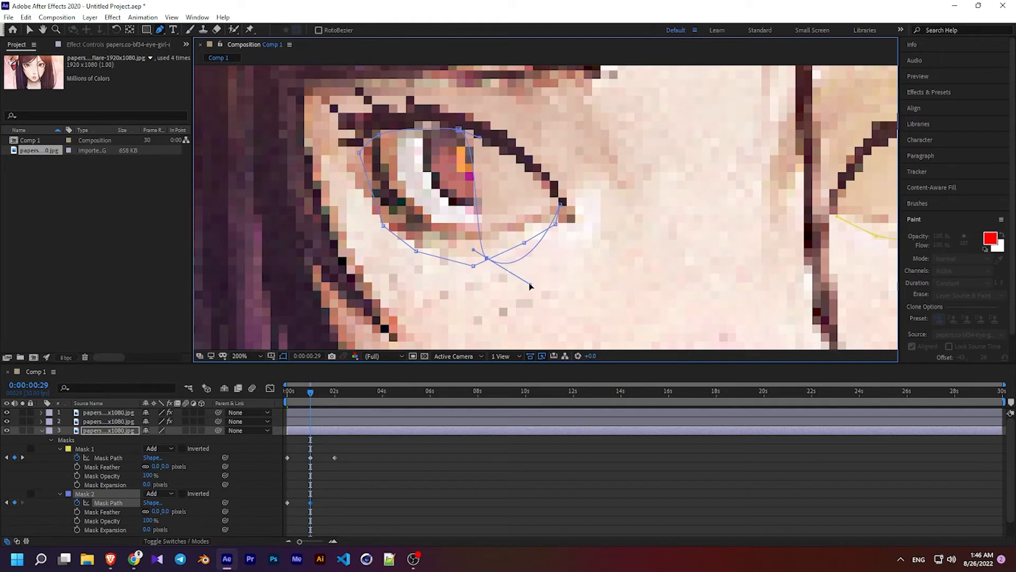
drag(530, 287, 527, 242)
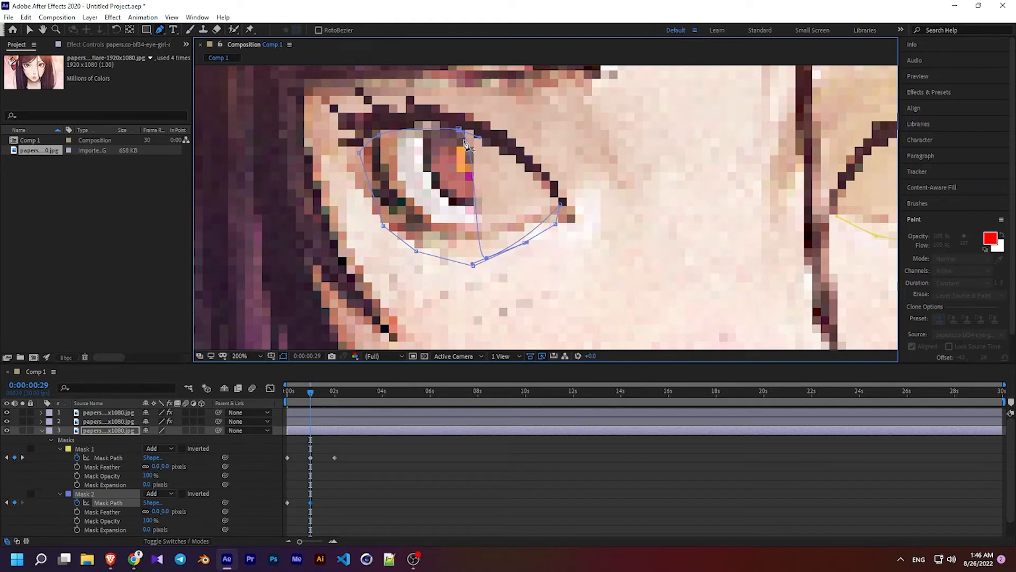
drag(460, 130, 405, 242)
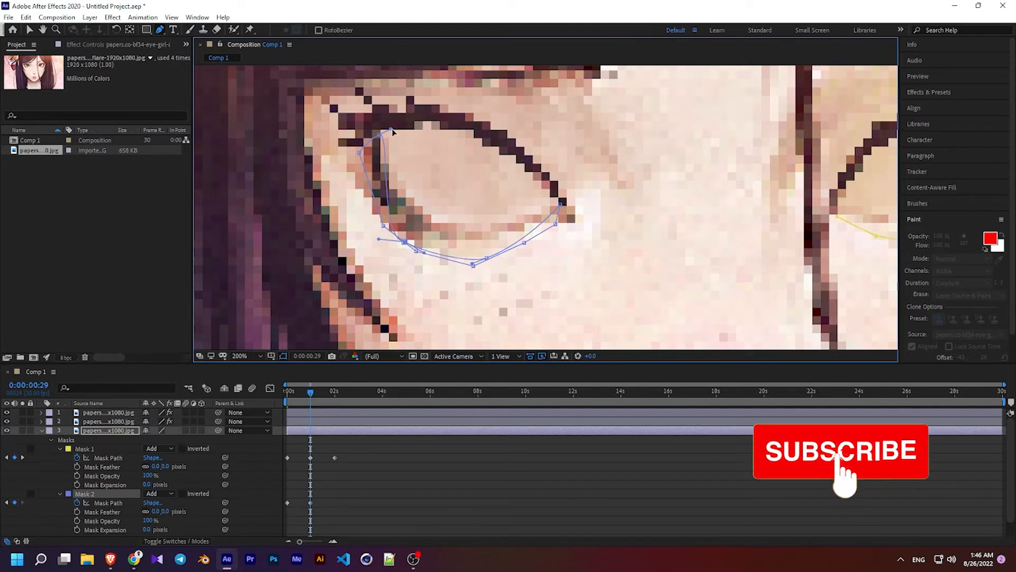
drag(391, 129, 359, 139)
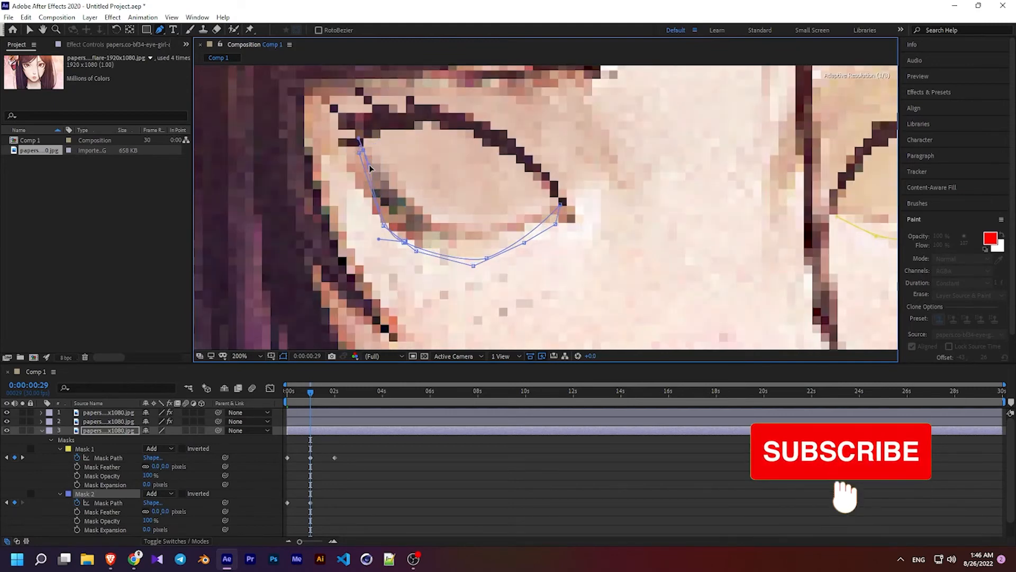
Step: Copy Mask 2's first Mask Path keyframe to 0:00:02:00 so the left-hand eye reopens
key(comma)
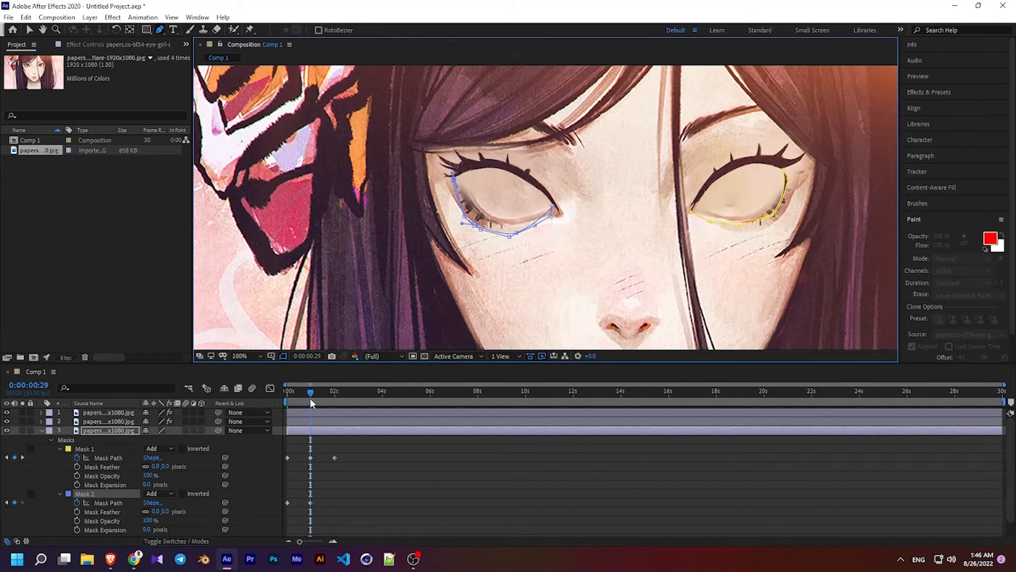
click(23, 456)
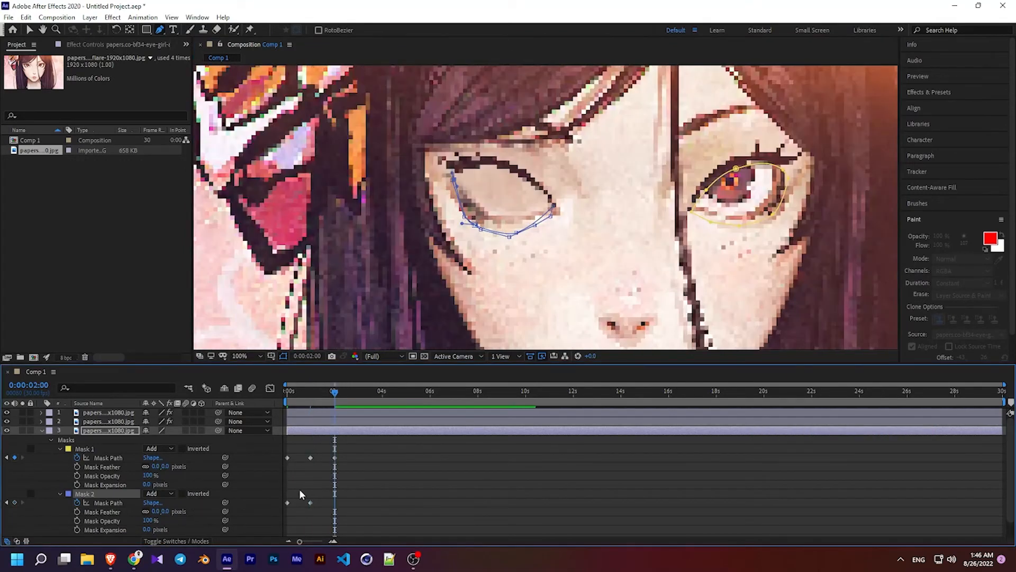
click(288, 502)
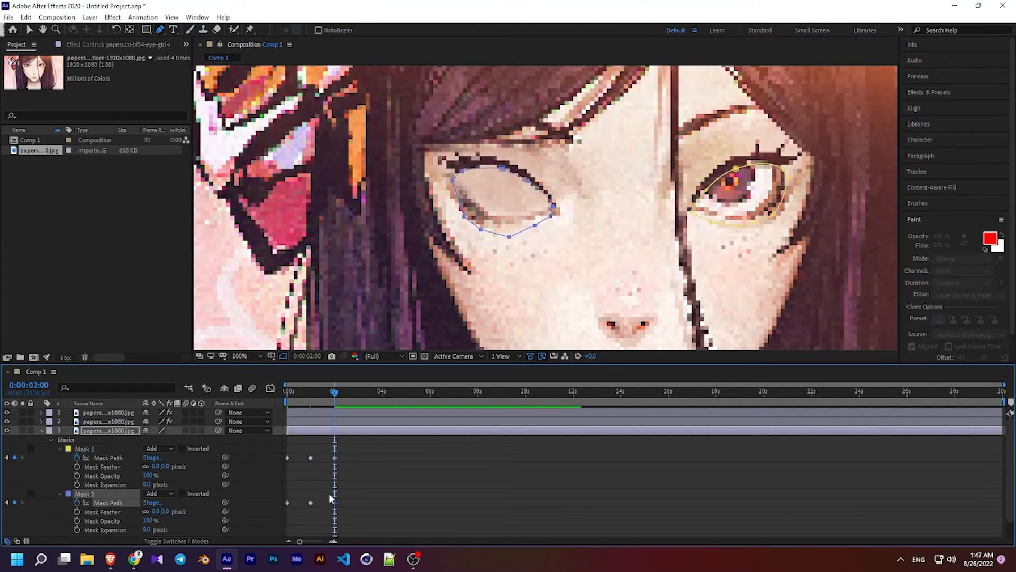
Step: Apply Easy Ease to all Mask Path keyframes of Mask 1 and Mask 2
drag(350, 522, 280, 450)
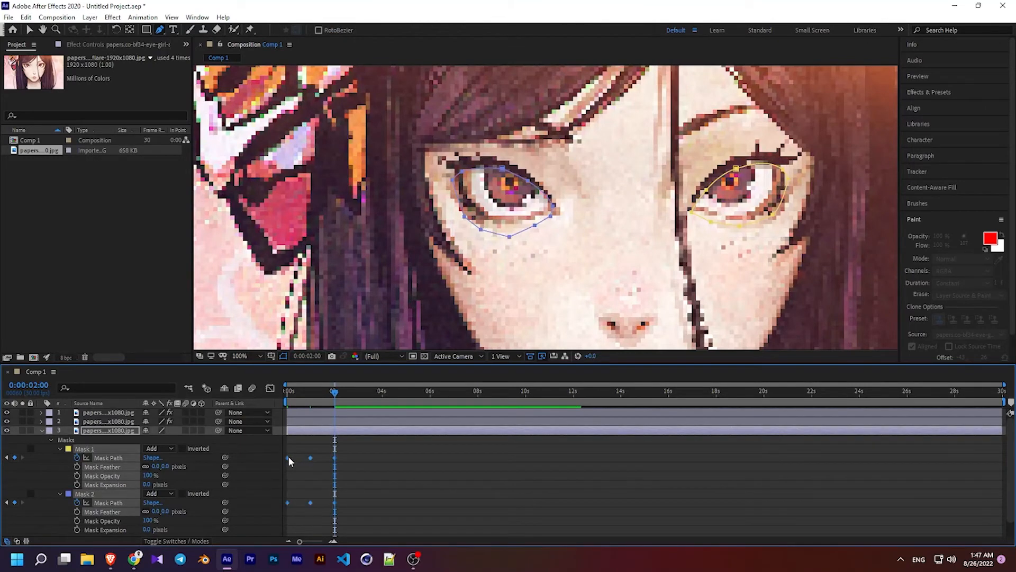
right_click(288, 456)
mouse_move(352, 445)
click(432, 480)
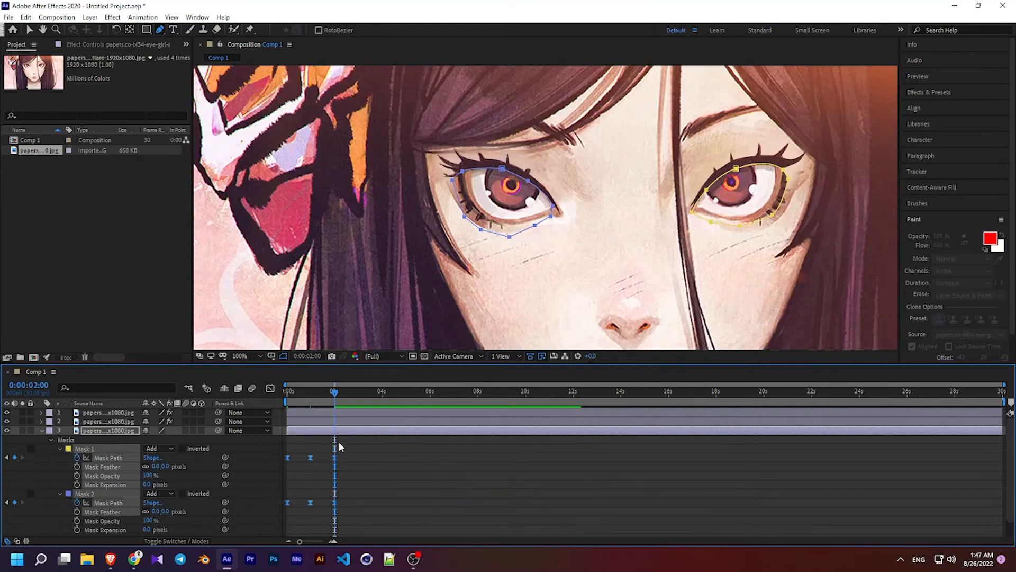
Step: Preview the animated eye masks and return the current time to 0:00:00:00
key(space)
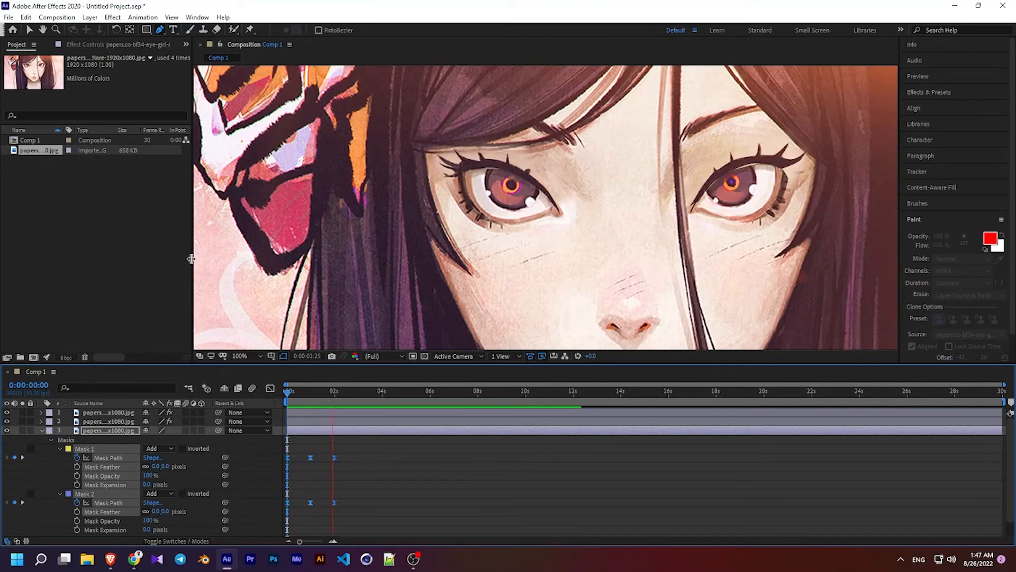
key(space)
drag(338, 392, 263, 392)
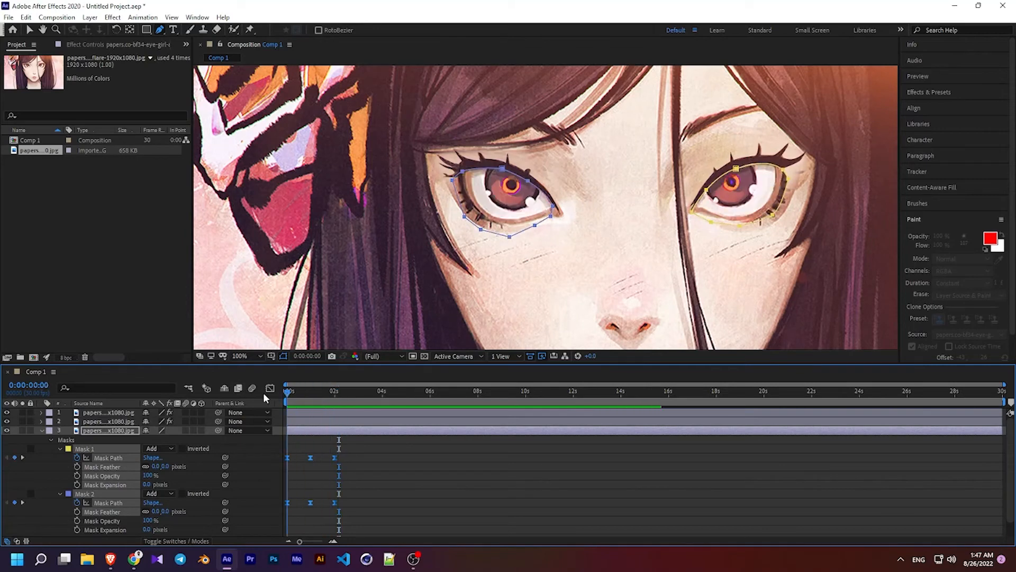
Step: Expand the second layer's Puppet effect down to the Deform pins of Mesh 1
click(100, 420)
click(43, 421)
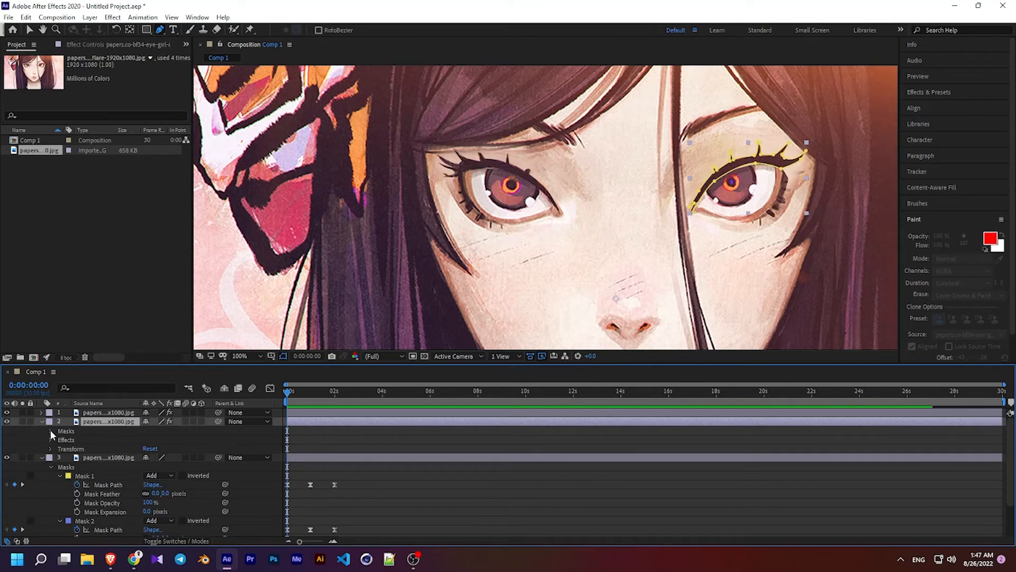
click(50, 431)
click(51, 431)
click(50, 440)
click(60, 448)
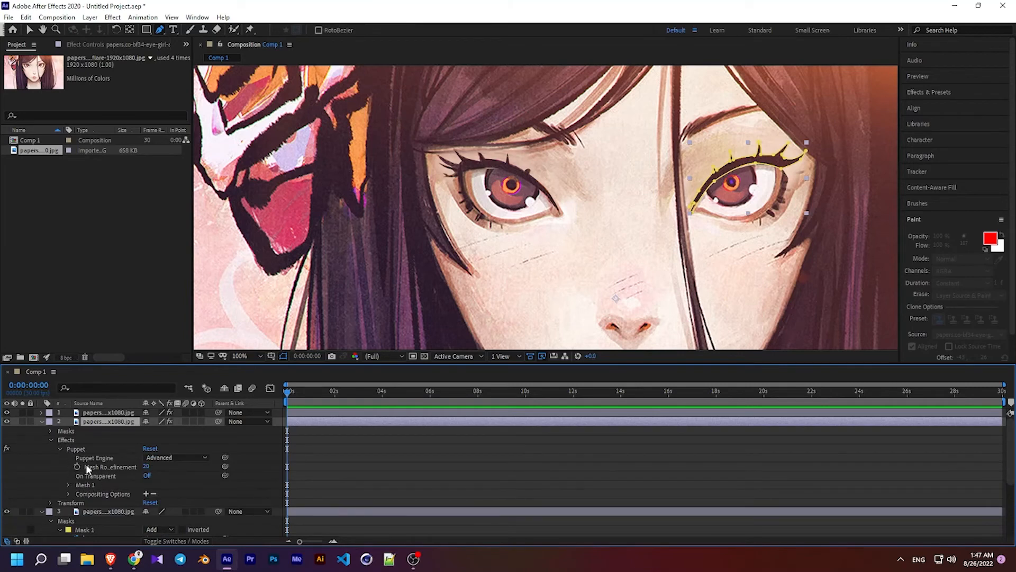
click(69, 485)
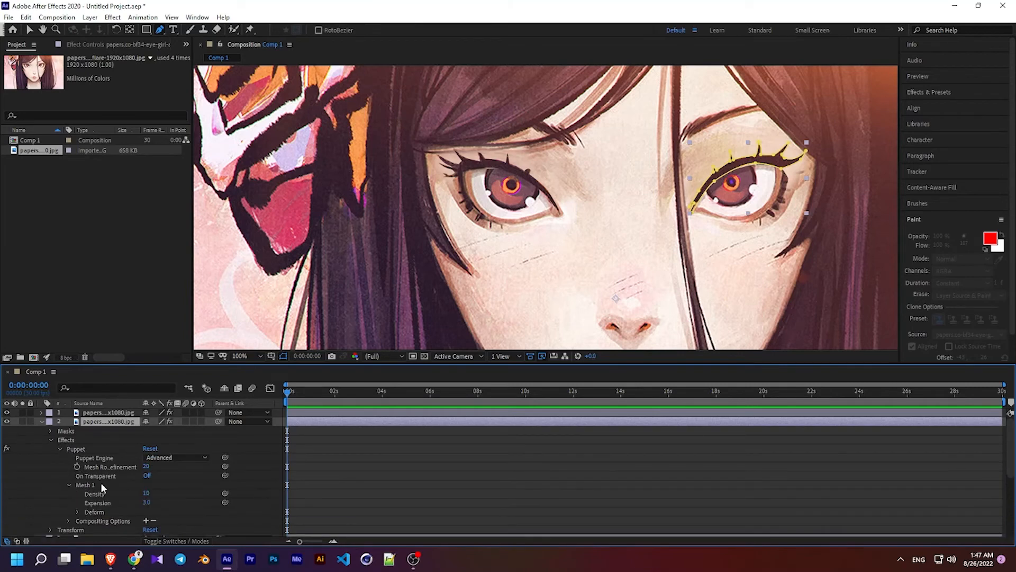
click(77, 512)
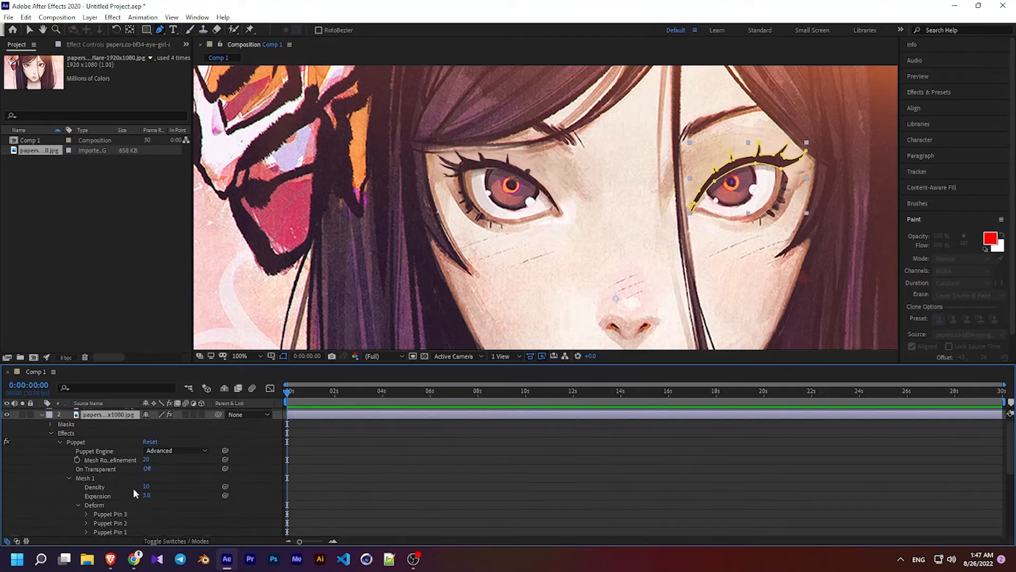
Step: Reveal the Position properties of the second layer's three puppet pins and go to the closed-eye mask keyframe at 0:00:00:29
scroll(139, 477, down, 3)
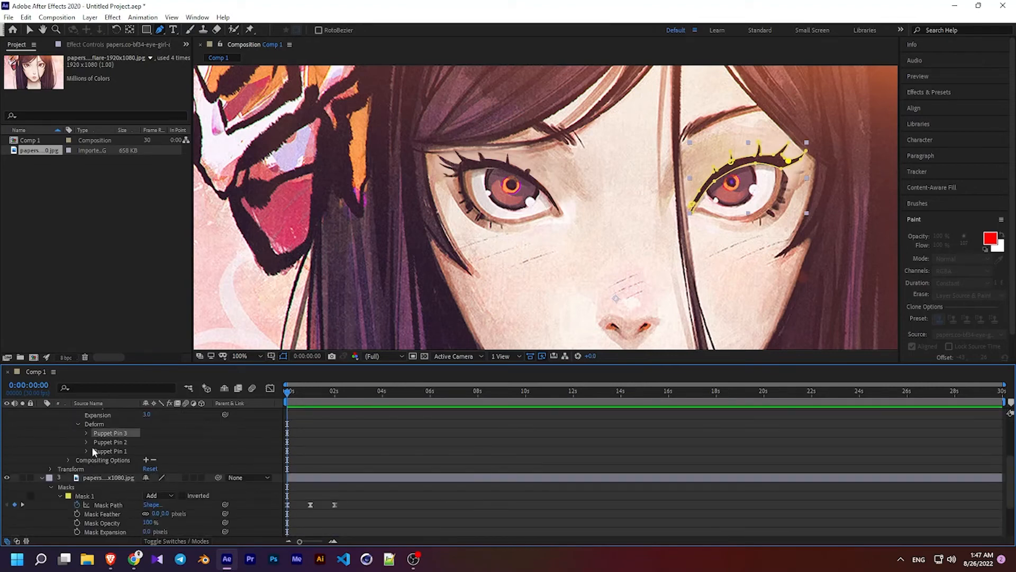
shift+click(106, 451)
click(86, 451)
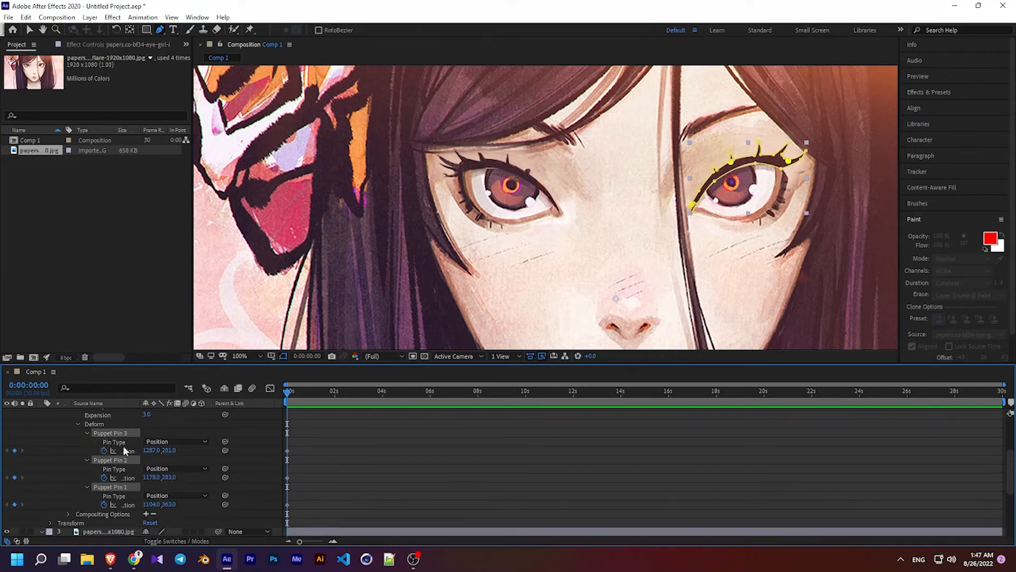
scroll(119, 500, down, 3)
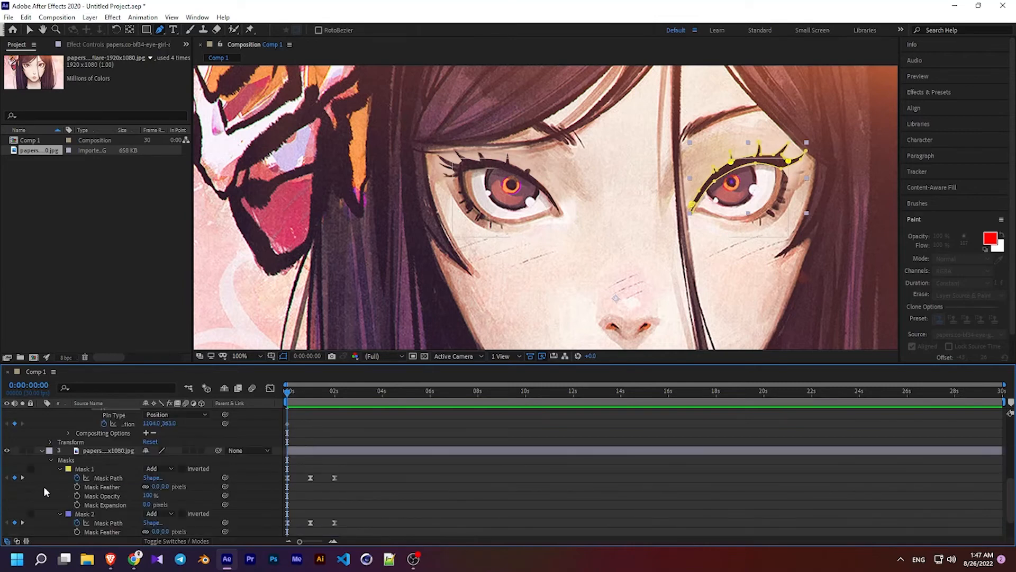
click(22, 478)
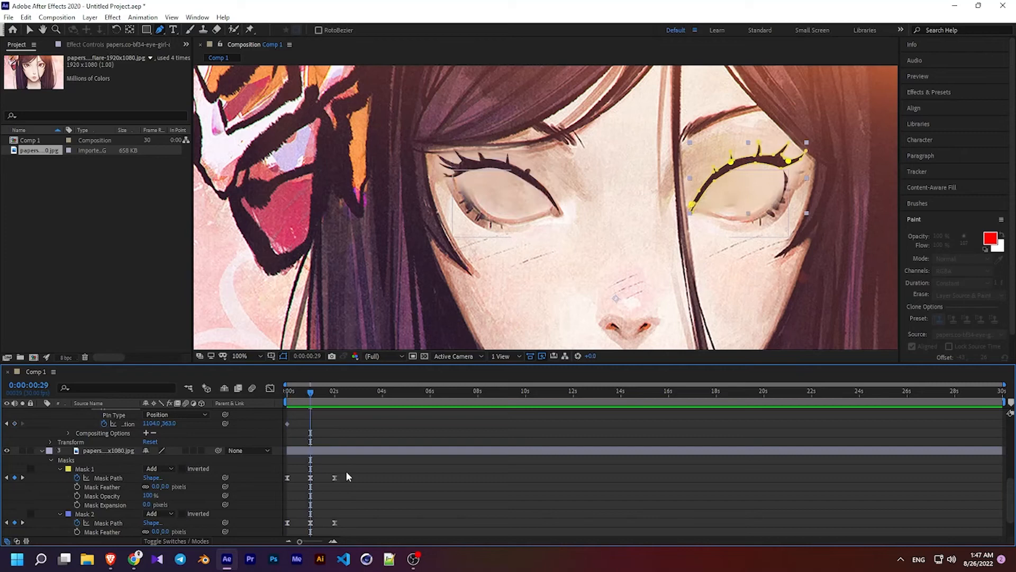
scroll(346, 476, up, 3)
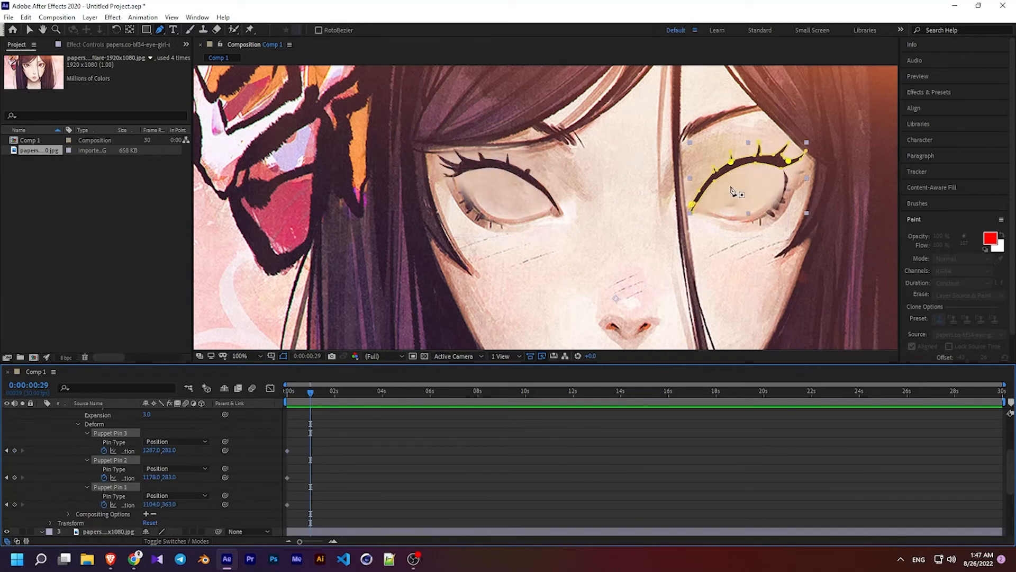
Step: Move Puppet Pin 2 of the right-hand lash line down to about 1226, 358 with the Puppet Position Pin tool at 0:00:00:29
click(733, 164)
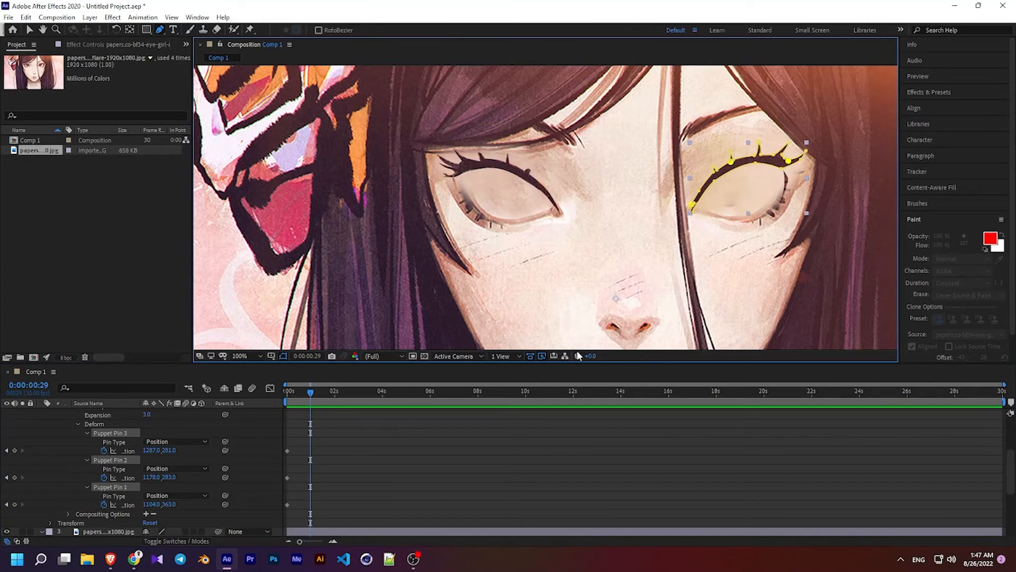
click(249, 29)
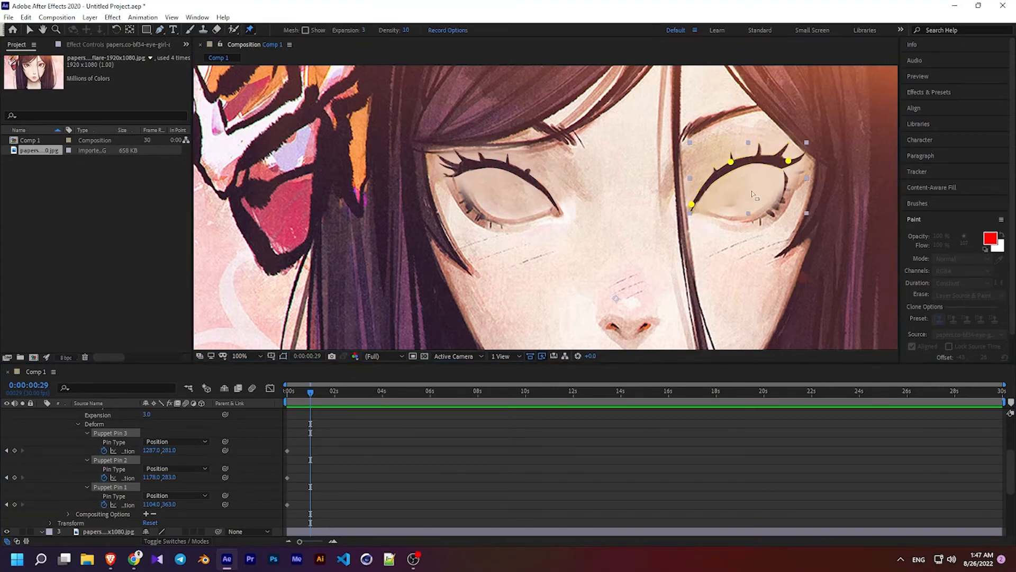
drag(732, 162, 752, 198)
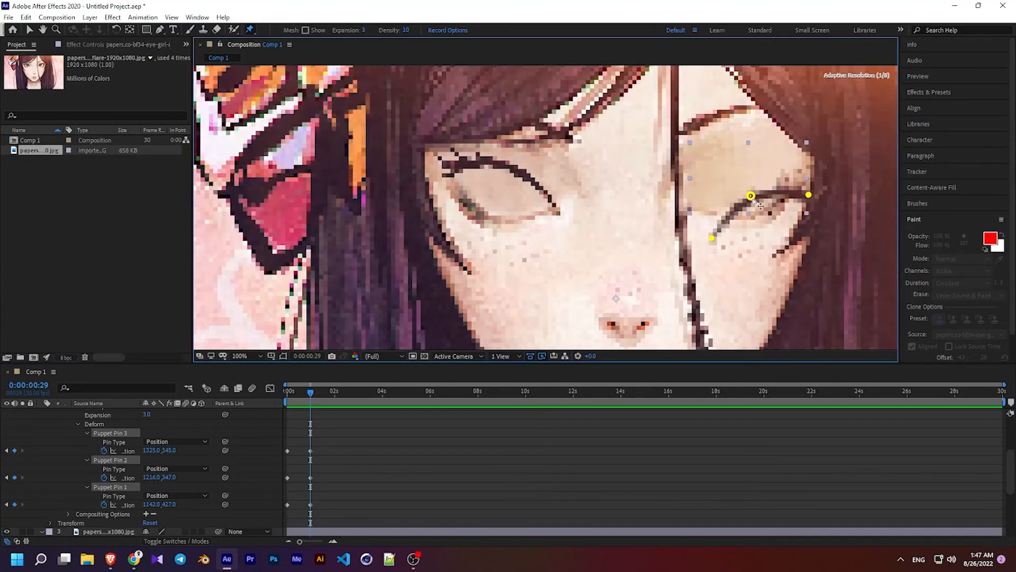
key(ctrl+z)
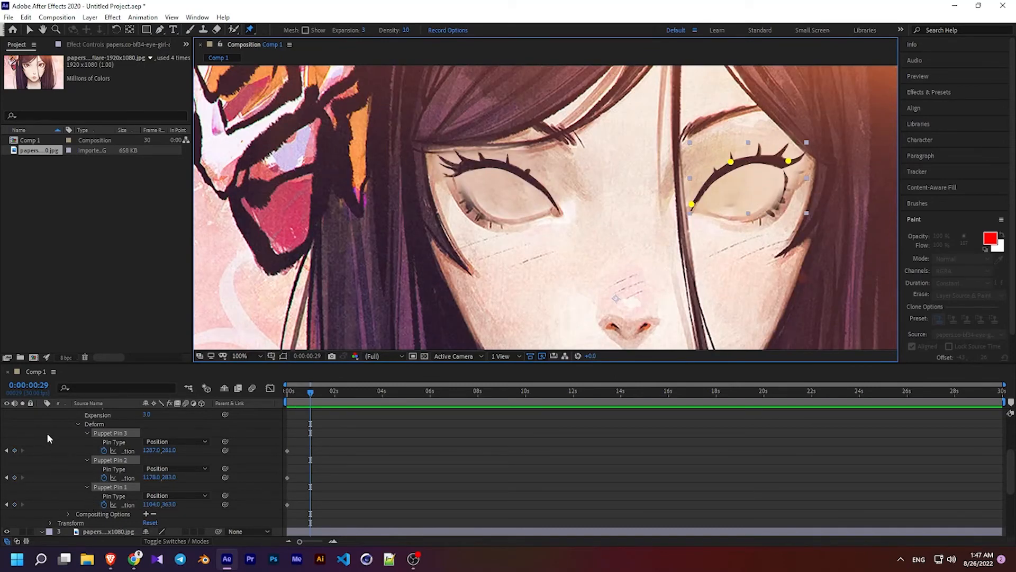
drag(731, 162, 758, 203)
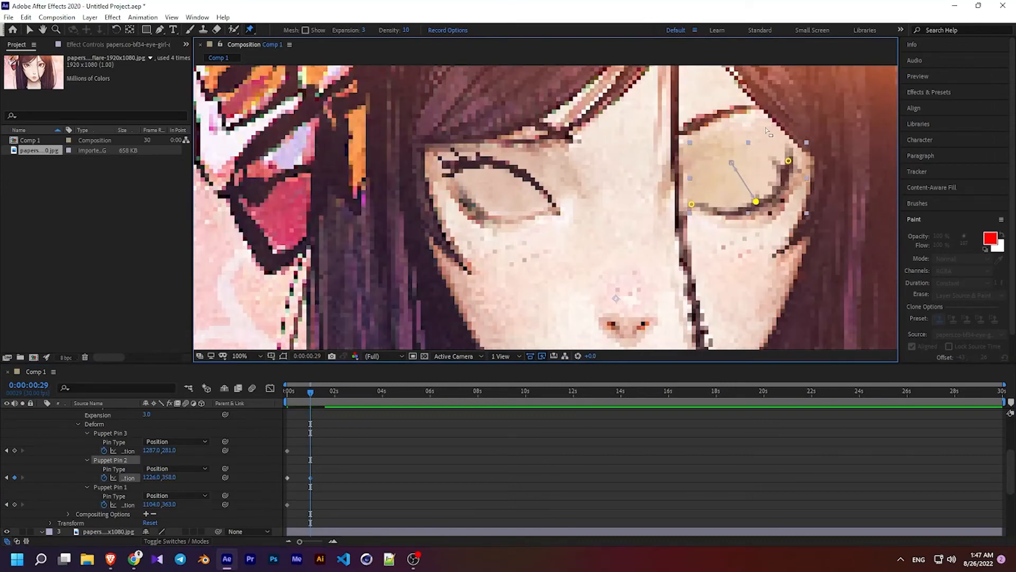
Step: Copy the first Position keyframes of the second layer's three puppet pins to 0:00:02:00
scroll(312, 487, down, 3)
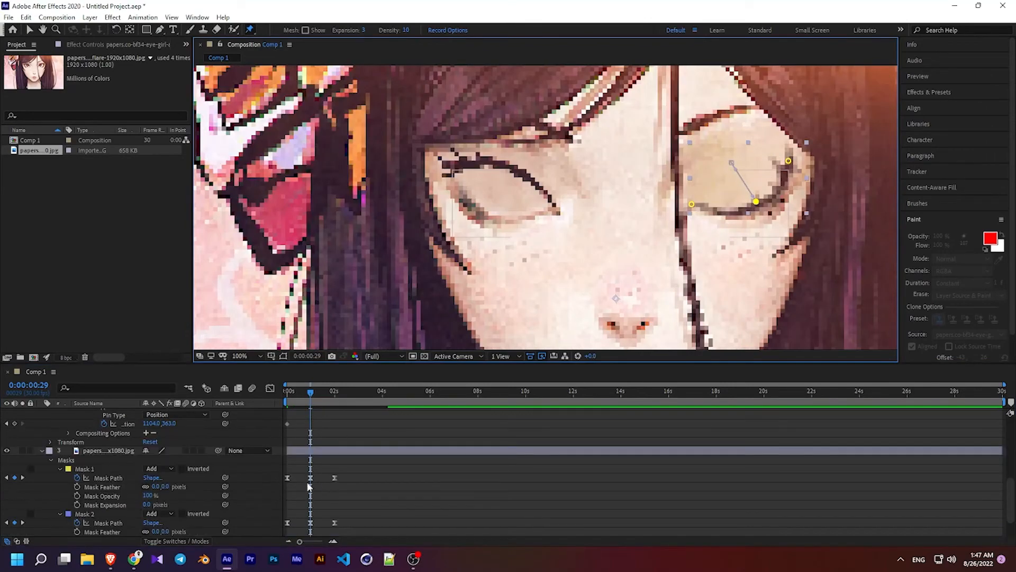
click(21, 477)
scroll(286, 433, up, 3)
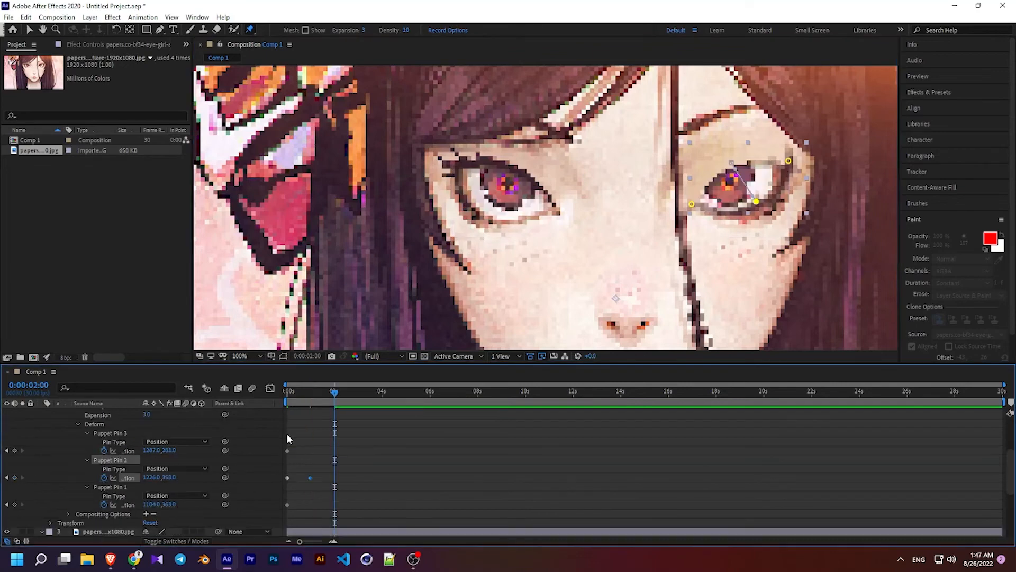
drag(292, 439, 284, 508)
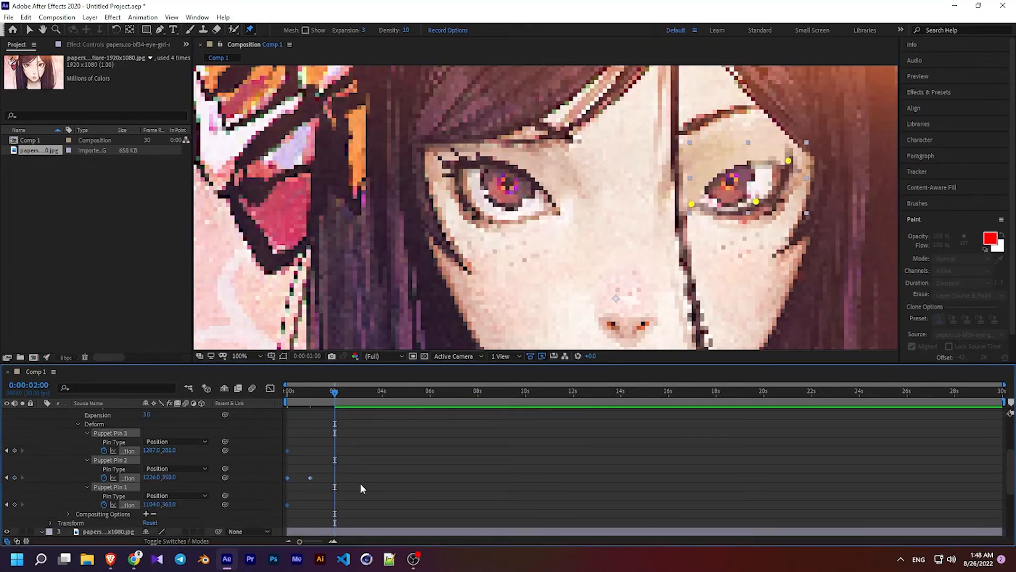
key(ctrl+v)
Step: Apply Easy Ease to all puppet pin Position keyframes of the second layer
drag(354, 442, 279, 507)
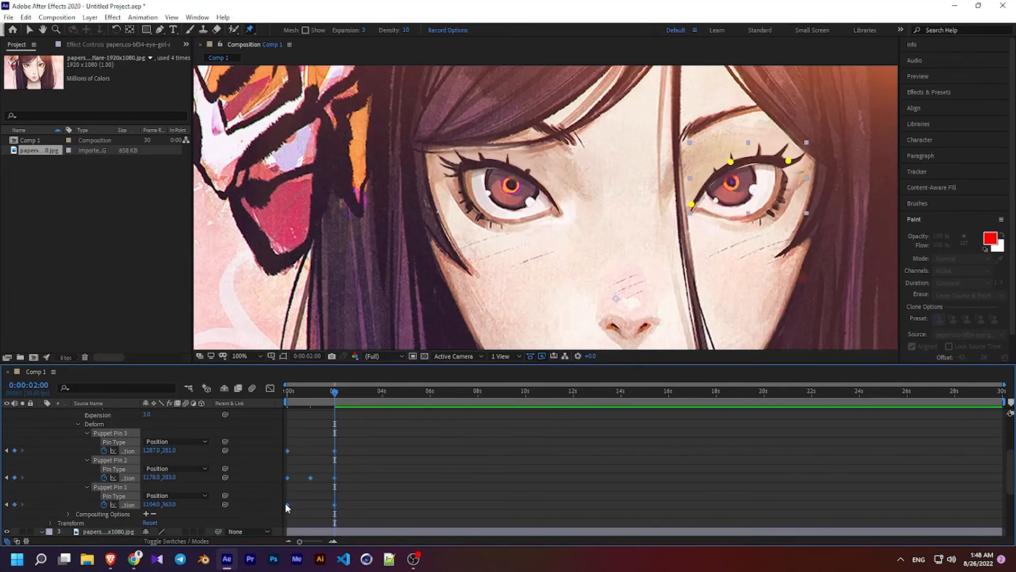
right_click(287, 504)
mouse_move(344, 495)
click(443, 425)
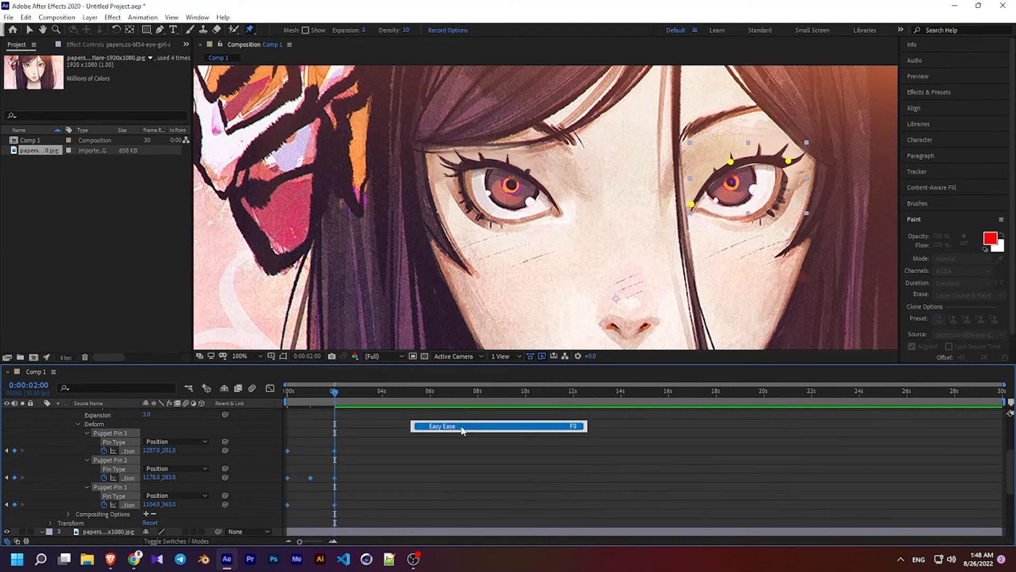
Step: Expand the first layer's Puppet effect down to the Position properties of Puppet Pins 1, 2 and 3
scroll(443, 466, up, 3)
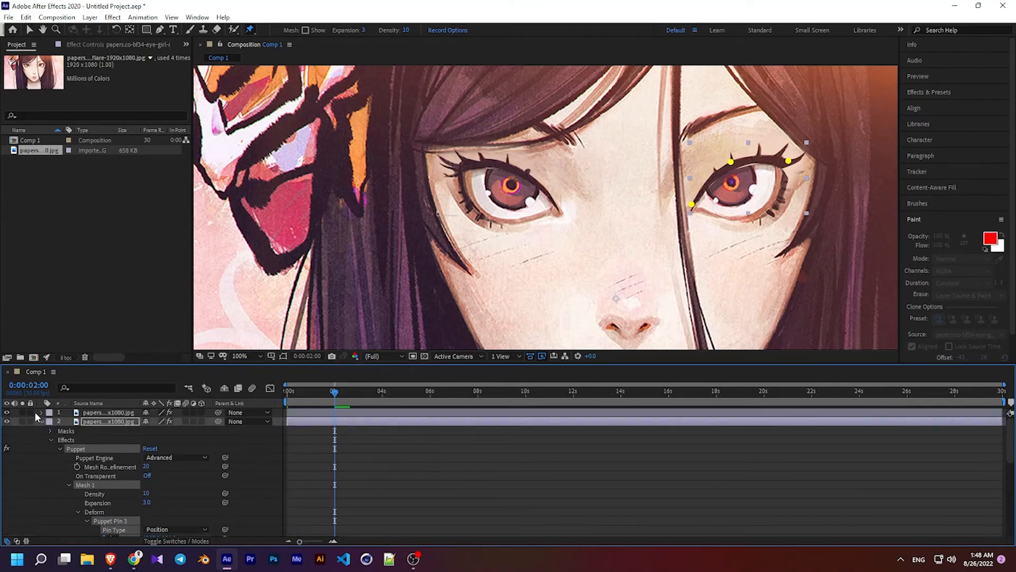
click(42, 412)
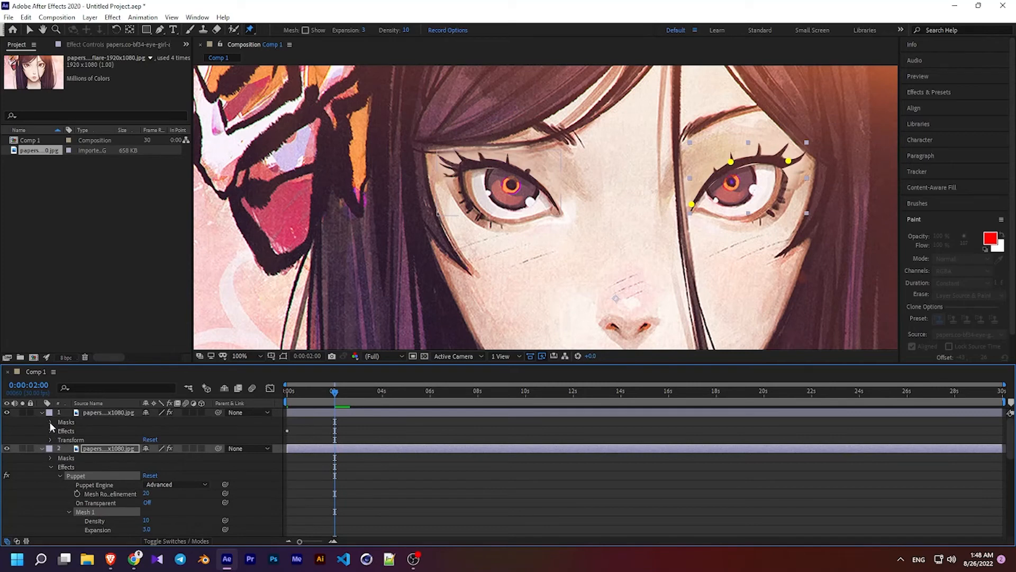
click(51, 430)
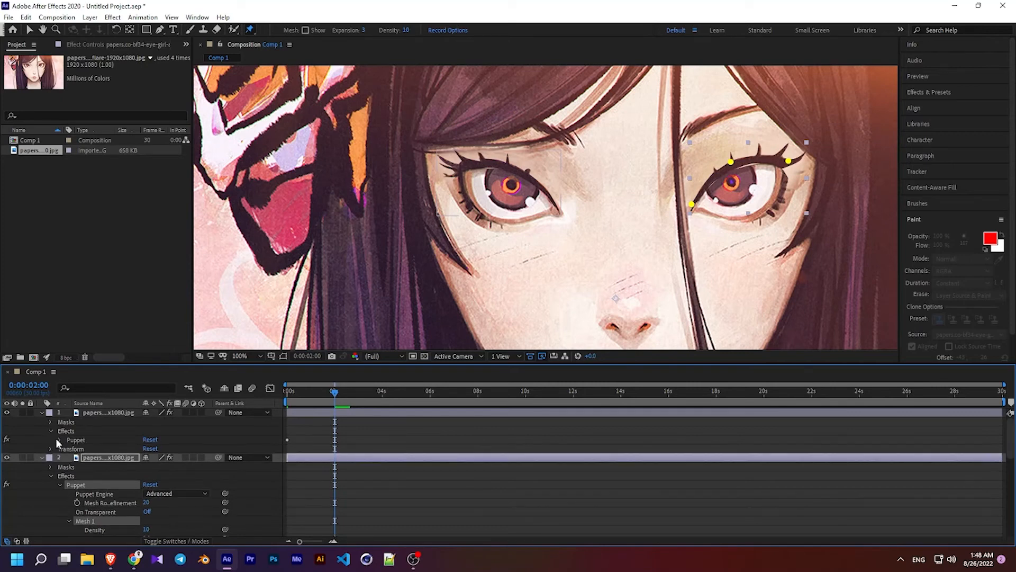
click(60, 439)
click(67, 475)
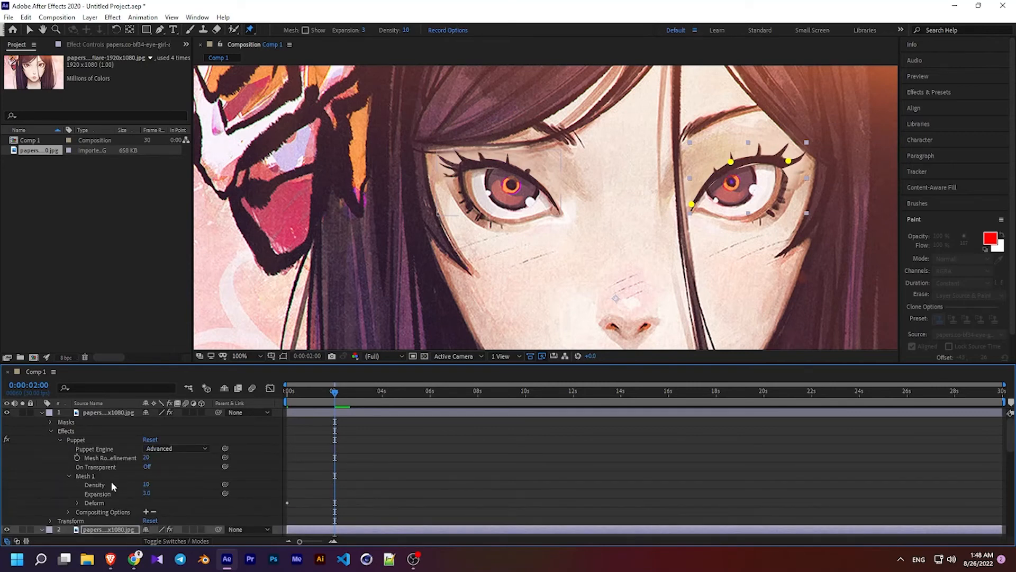
click(75, 501)
scroll(299, 474, down, 3)
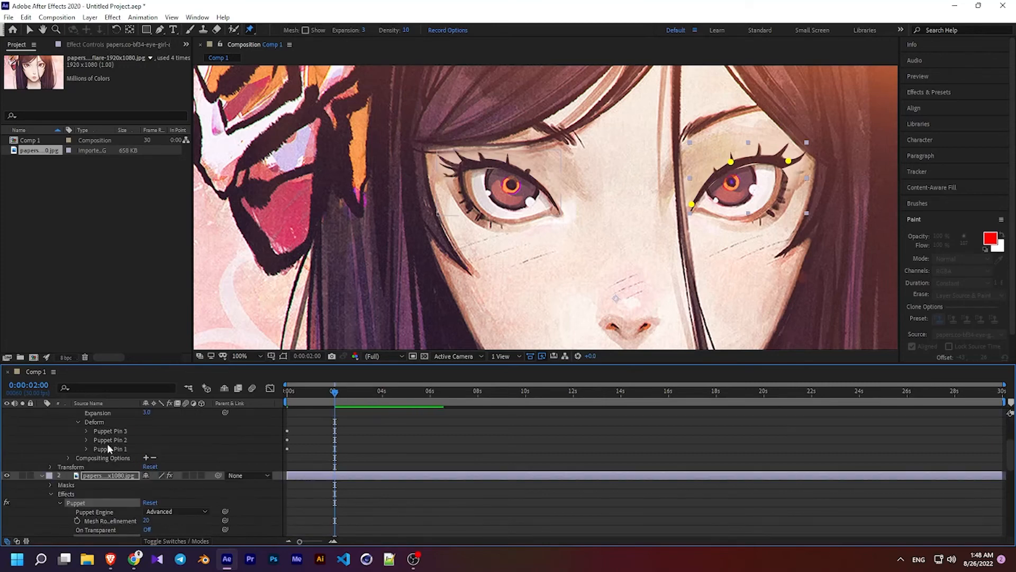
click(109, 448)
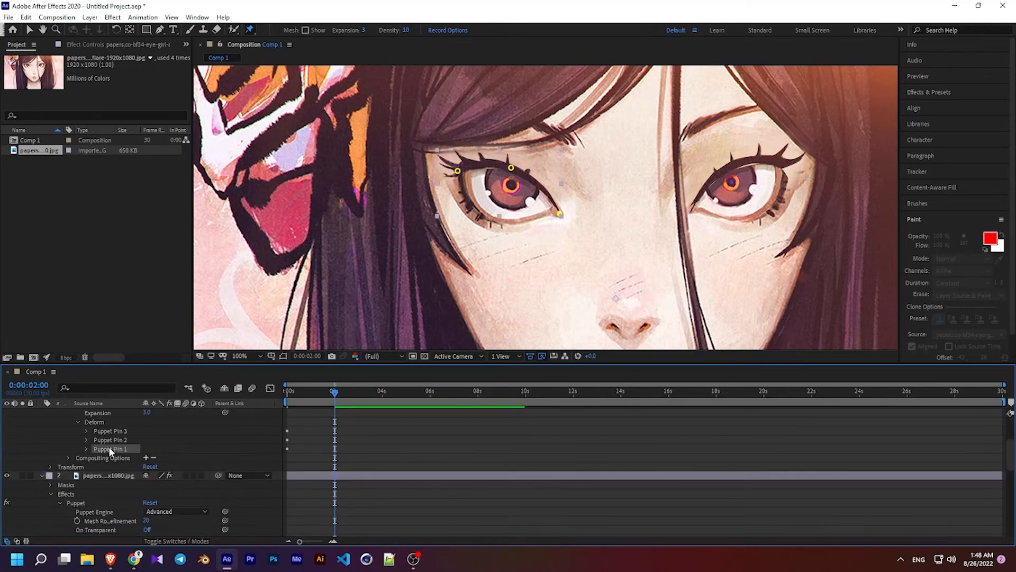
click(87, 430)
click(53, 430)
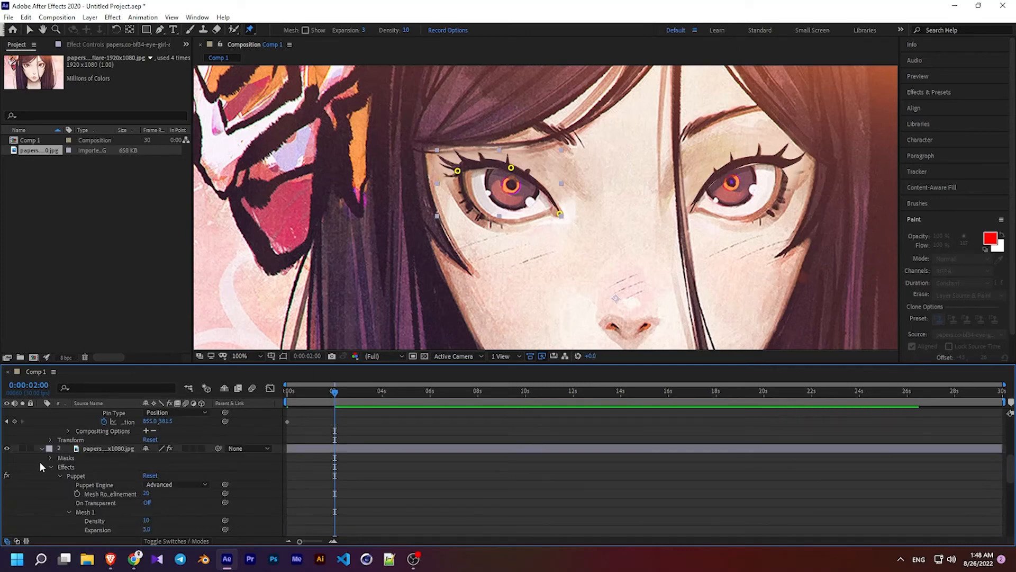
Step: At 0:00:00:29, lower the left-hand lash line by moving Puppet Pin 2 to about 719, 363 and Puppet Pin 3 to about 657, 301
scroll(17, 491, down, 5)
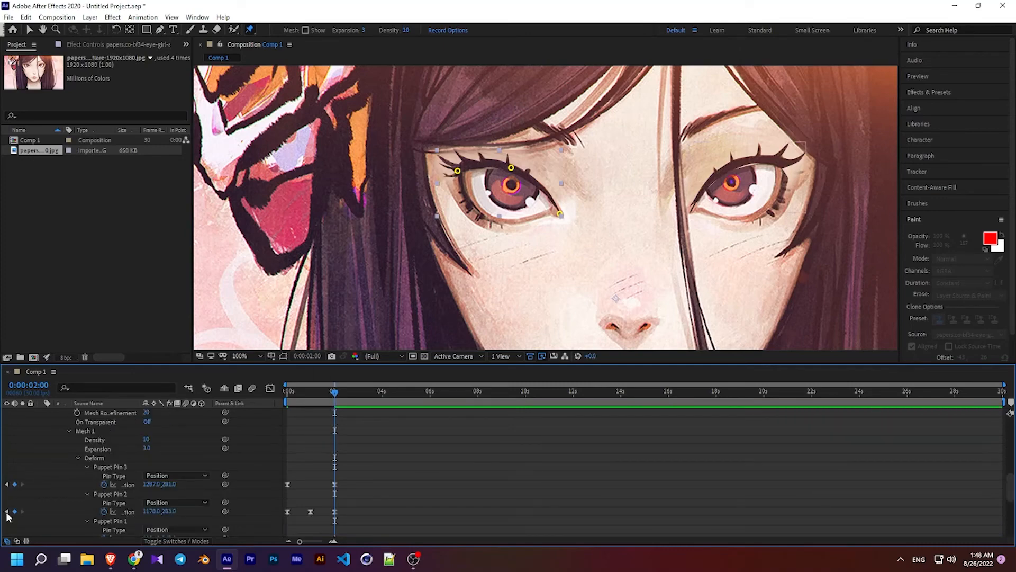
click(6, 511)
scroll(204, 451, up, 5)
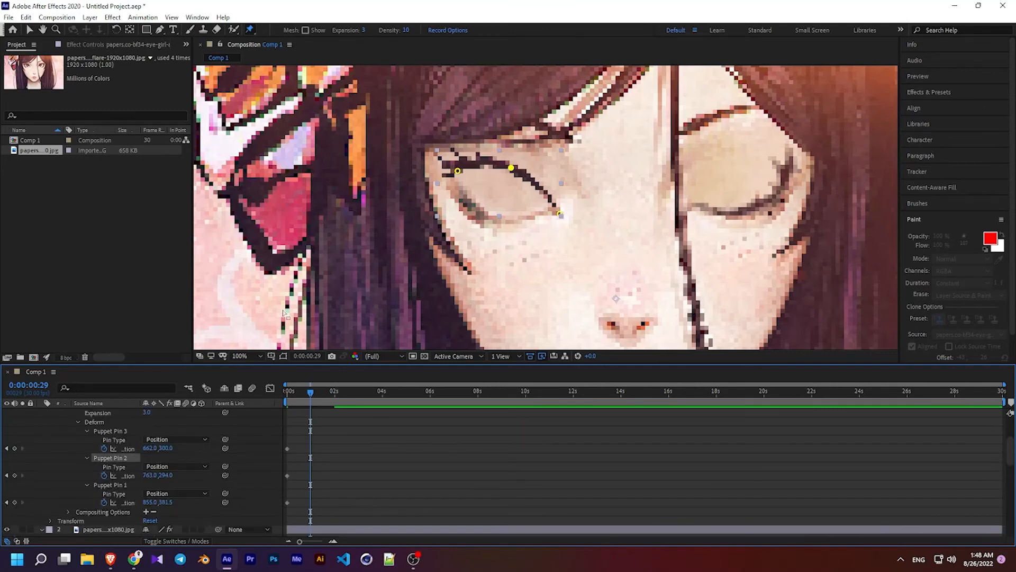
drag(510, 168, 488, 205)
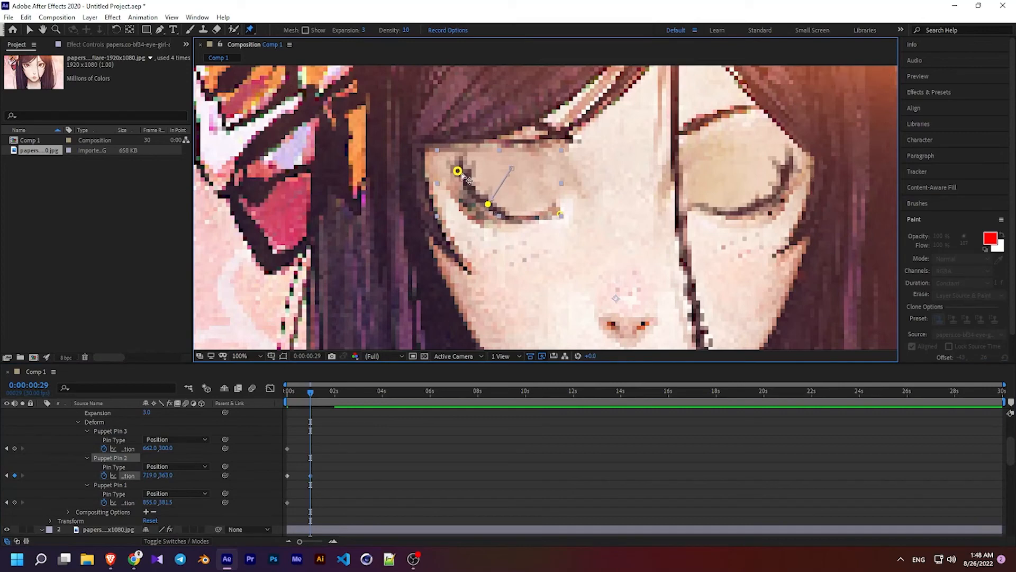
drag(458, 171, 455, 173)
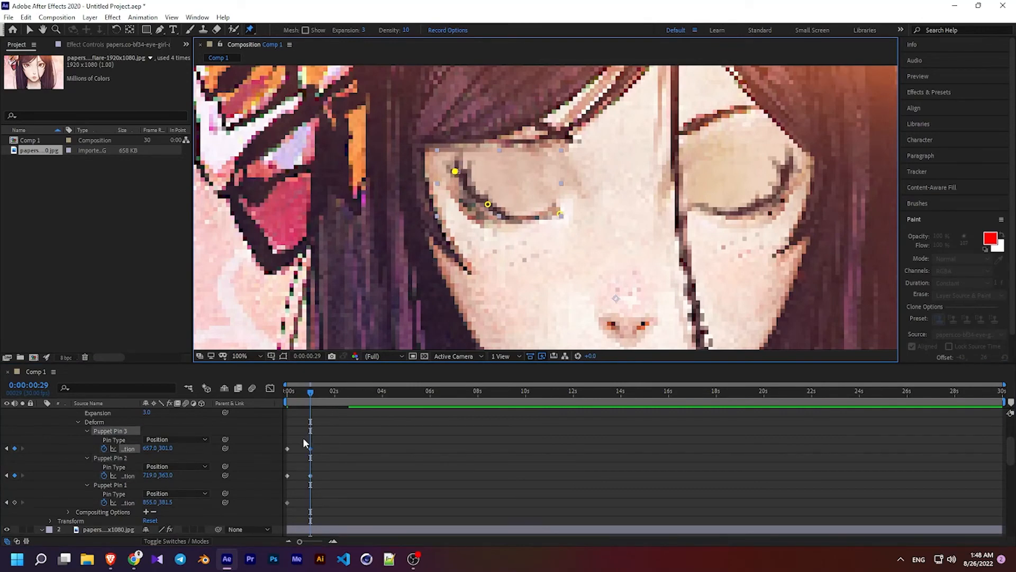
Step: Copy the first Position keyframes of the first layer's three puppet pins to 0:00:02:00
scroll(87, 494, down, 3)
scroll(29, 490, down, 3)
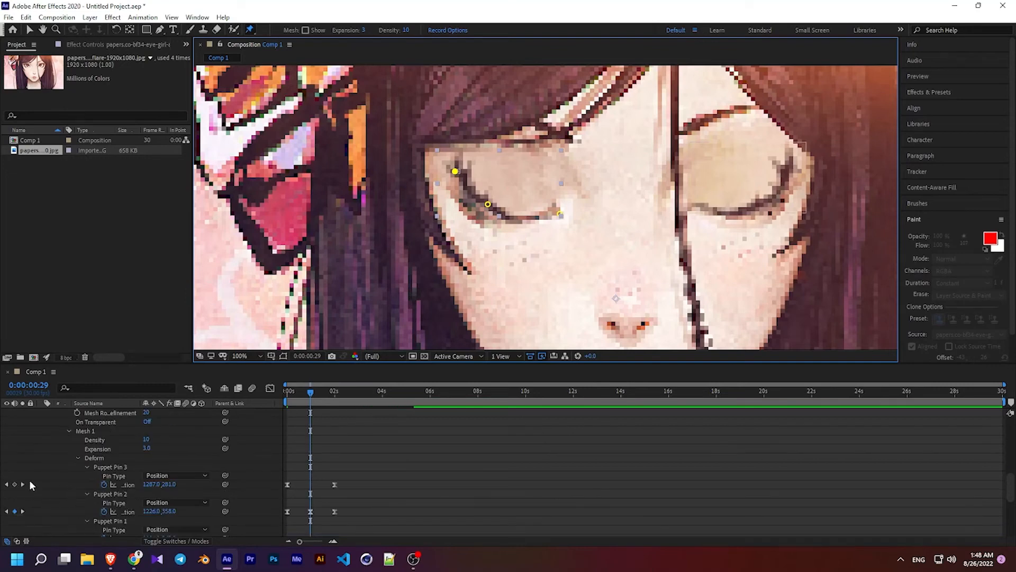
click(23, 484)
scroll(63, 474, up, 5)
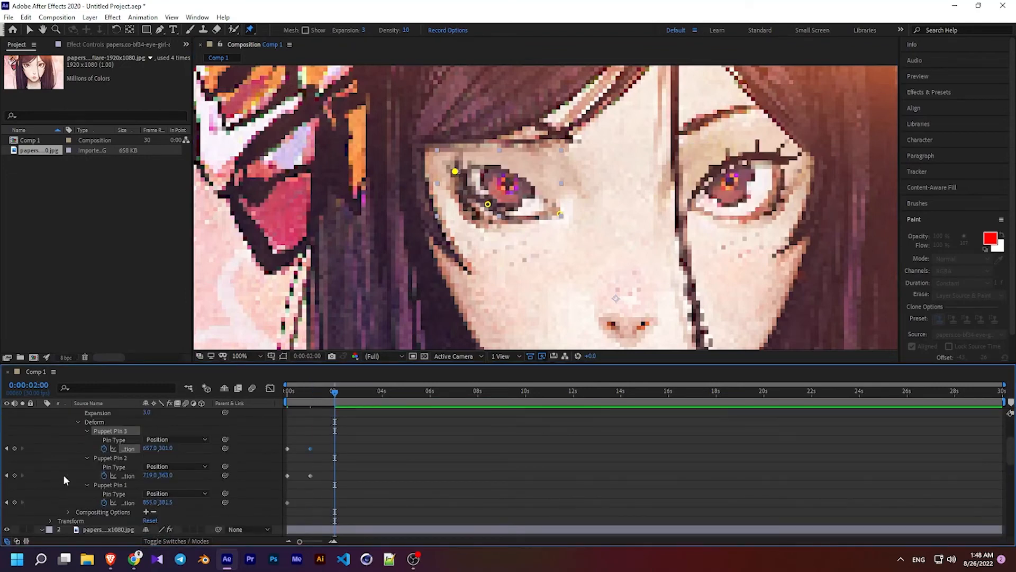
drag(294, 438, 284, 507)
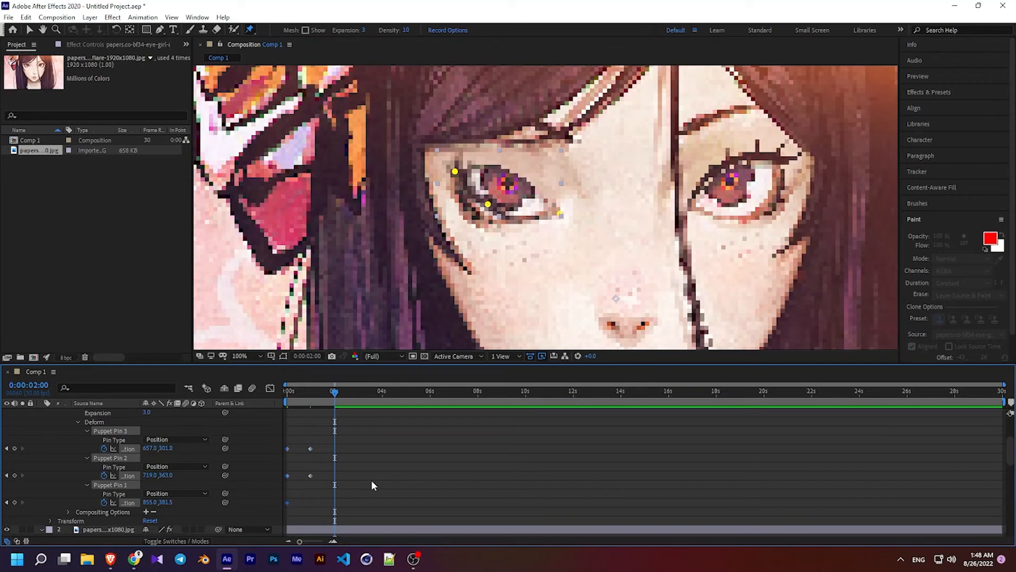
key(ctrl+v)
Step: Apply Easy Ease to all puppet pin Position keyframes of the first layer
drag(356, 431, 286, 507)
right_click(286, 507)
mouse_move(303, 501)
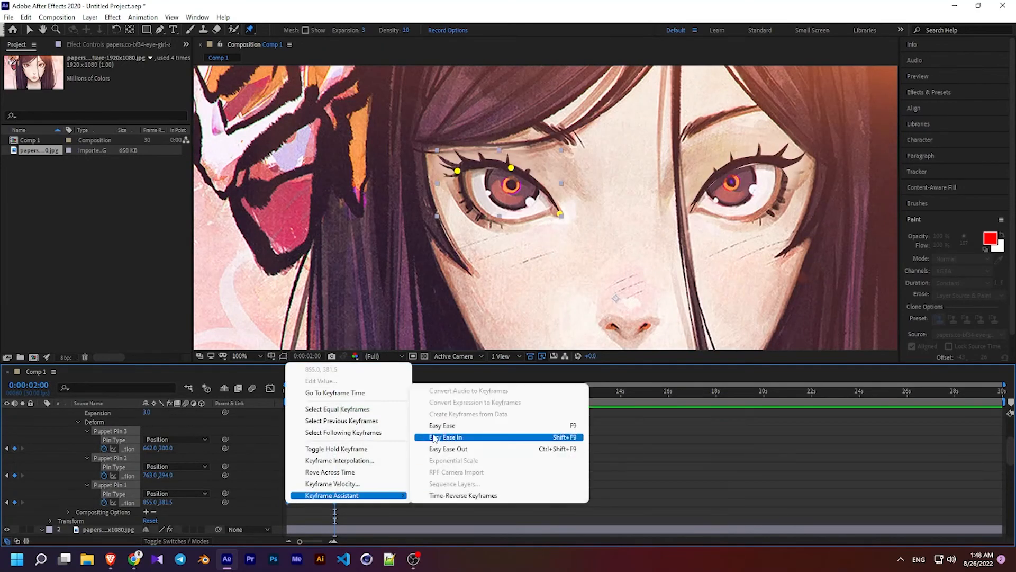
click(436, 430)
Step: Return the current time to 0:00:00:00, deselect the pin keyframes and switch to the Selection tool
scroll(545, 247, down, 3)
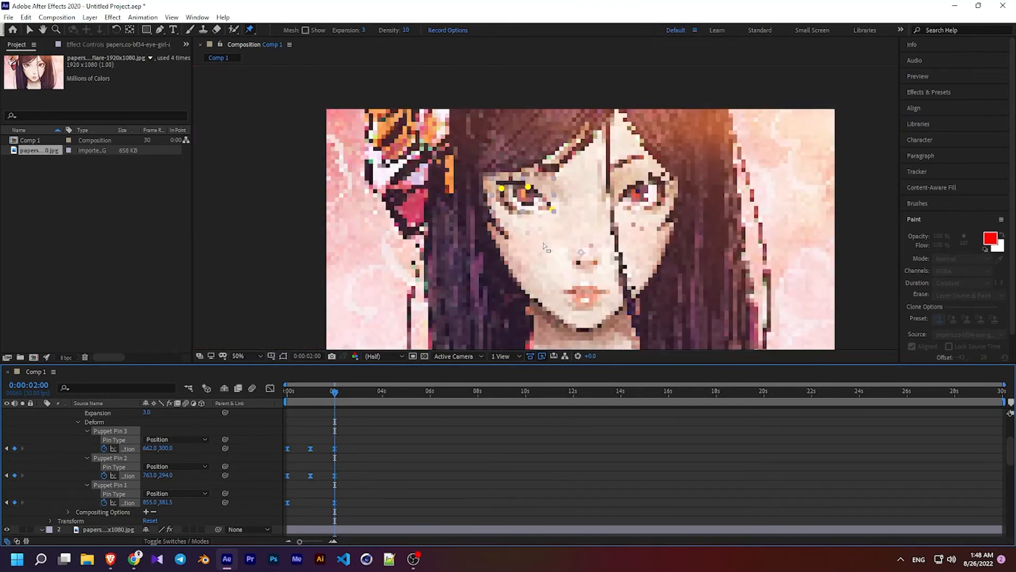
drag(331, 395, 246, 395)
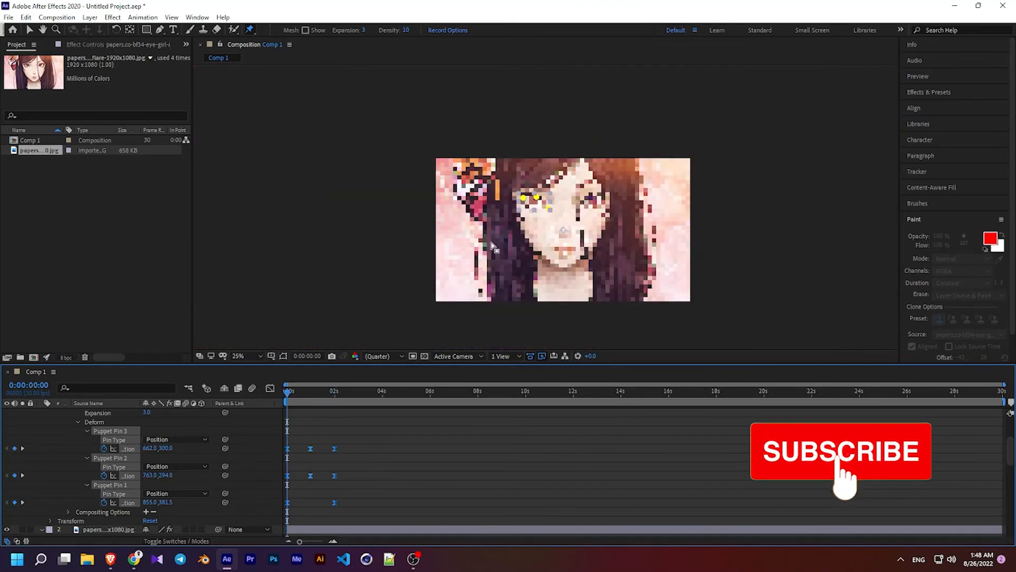
click(44, 429)
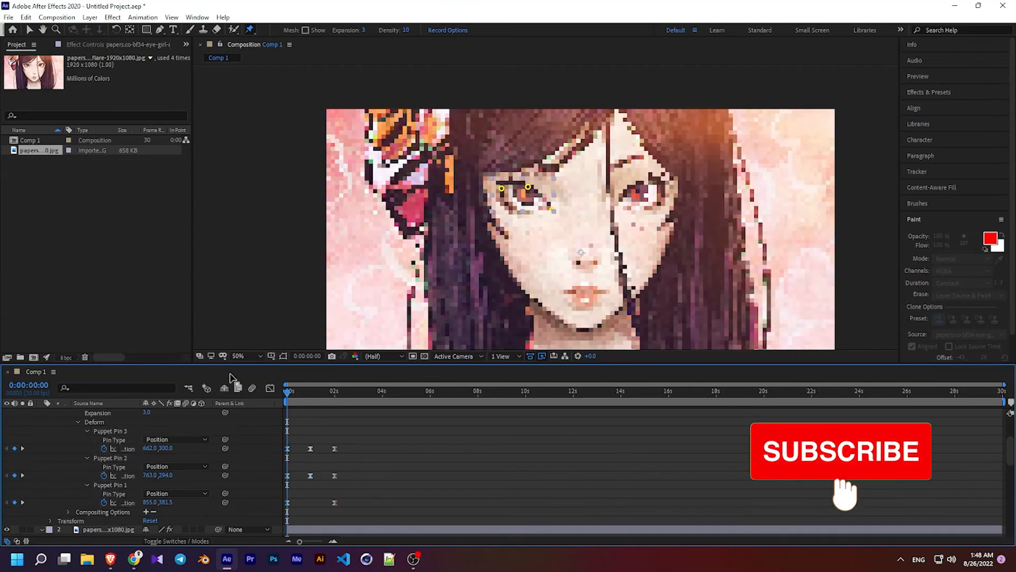
scroll(158, 415, up, 3)
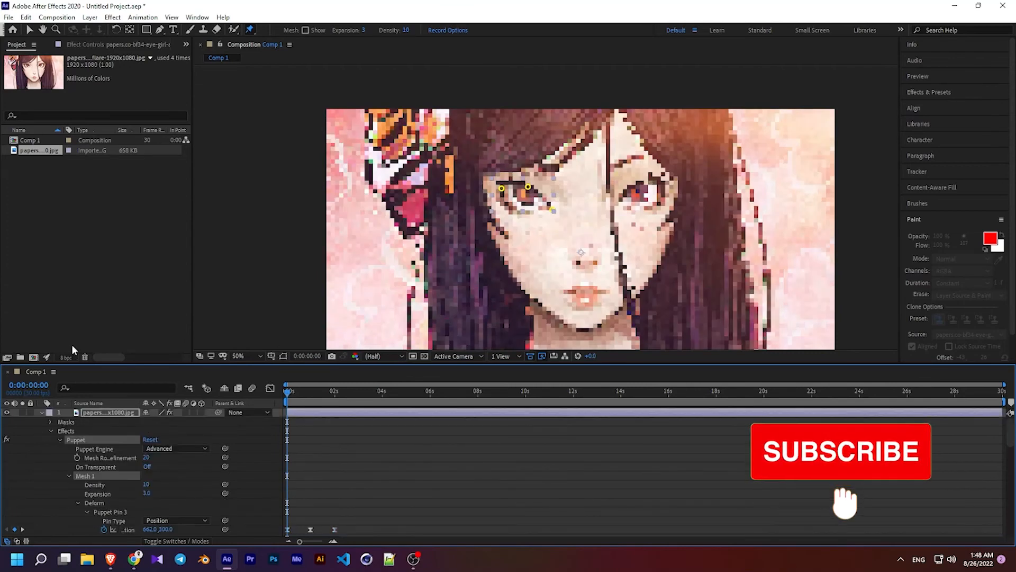
click(28, 31)
scroll(490, 202, down, 1)
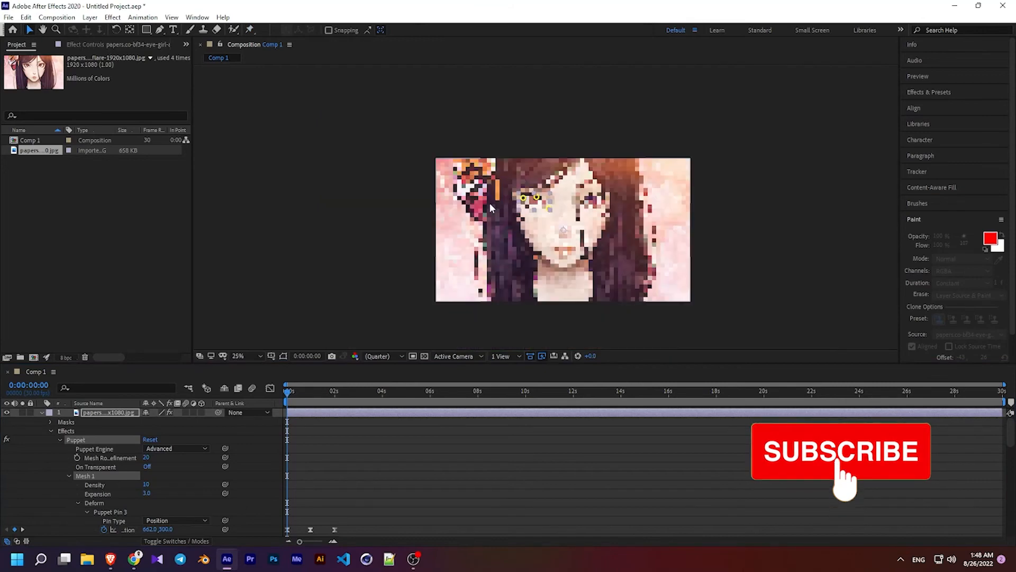
Step: Deselect the puppet effect and collapse the expanded properties of the first three layers in the timeline
click(269, 455)
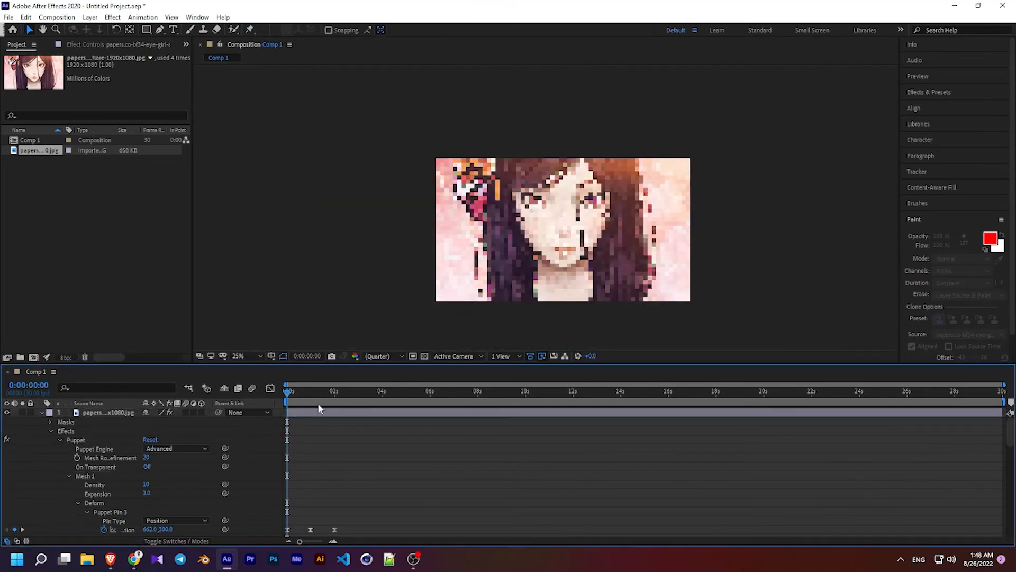
click(42, 412)
click(42, 421)
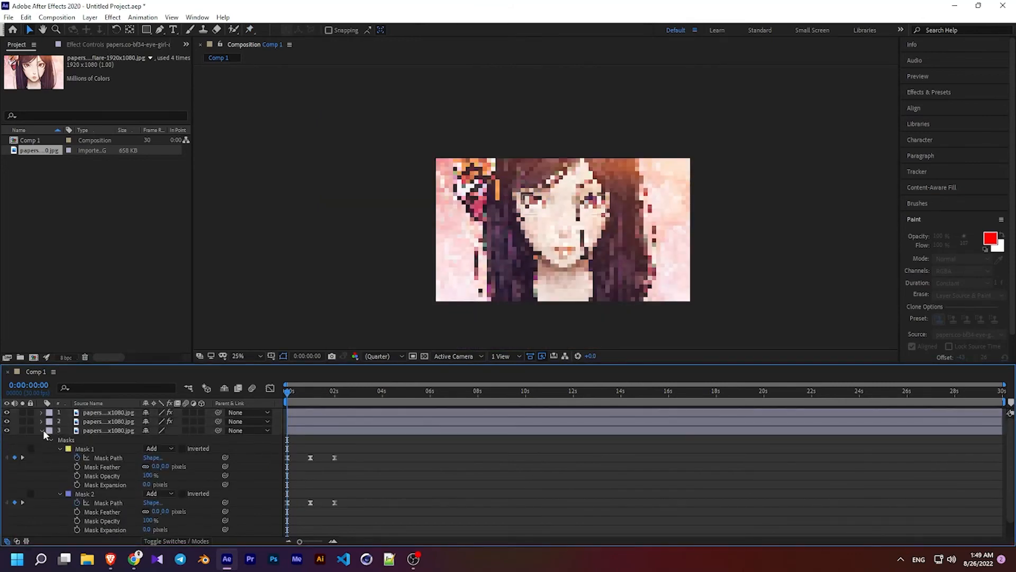
click(42, 430)
Step: Play back the blink animation in Comp 1 repeatedly from 0:00:00:00 to check its timing
key(space)
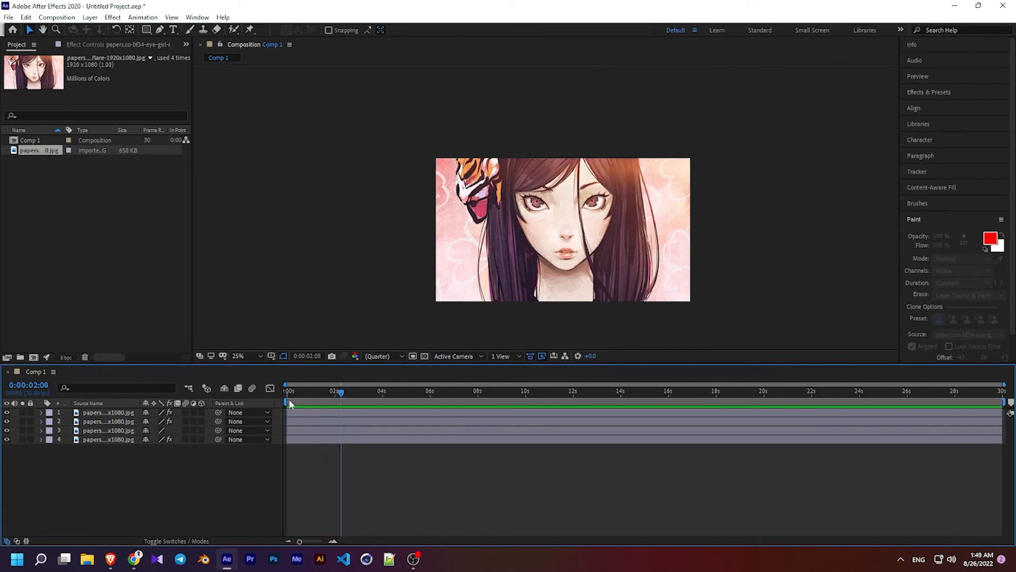
drag(289, 392, 296, 392)
drag(324, 390, 264, 352)
key(space)
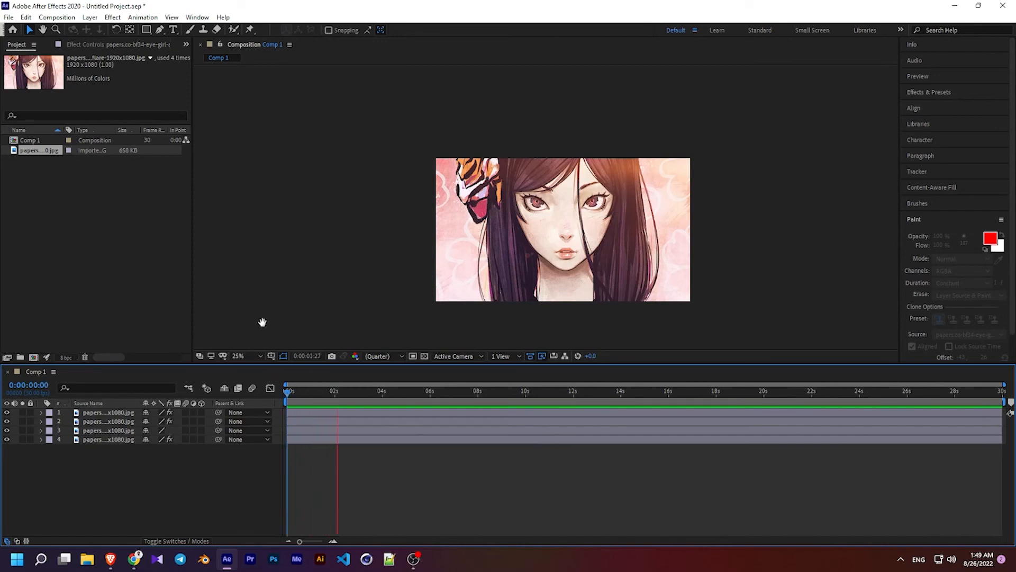
drag(328, 391, 220, 364)
key(space)
key(space)
click(98, 441)
click(177, 462)
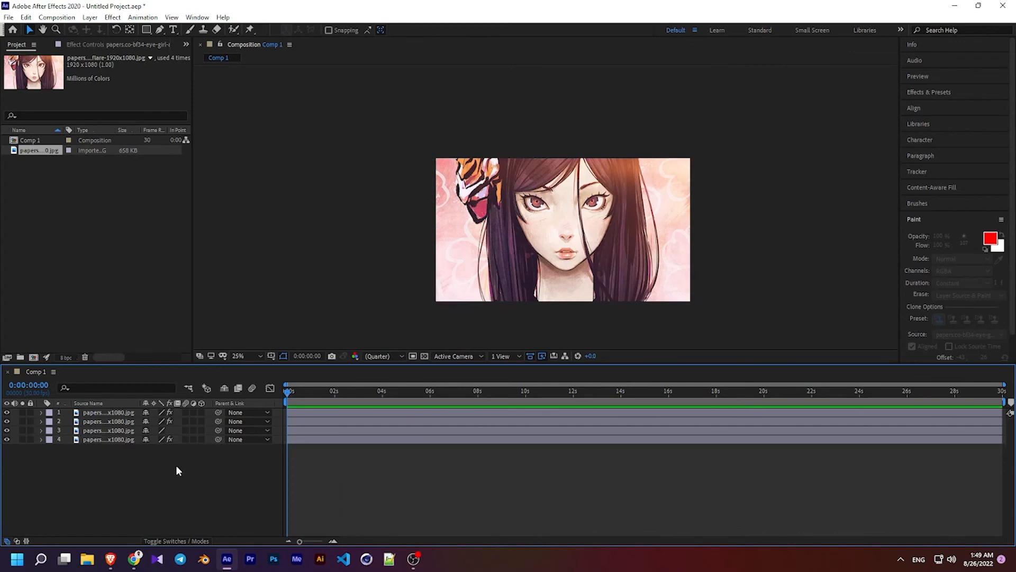
Step: Nest Comp 1 in a new composition made from it and close the Comp 1 timeline
click(32, 141)
drag(25, 143, 33, 357)
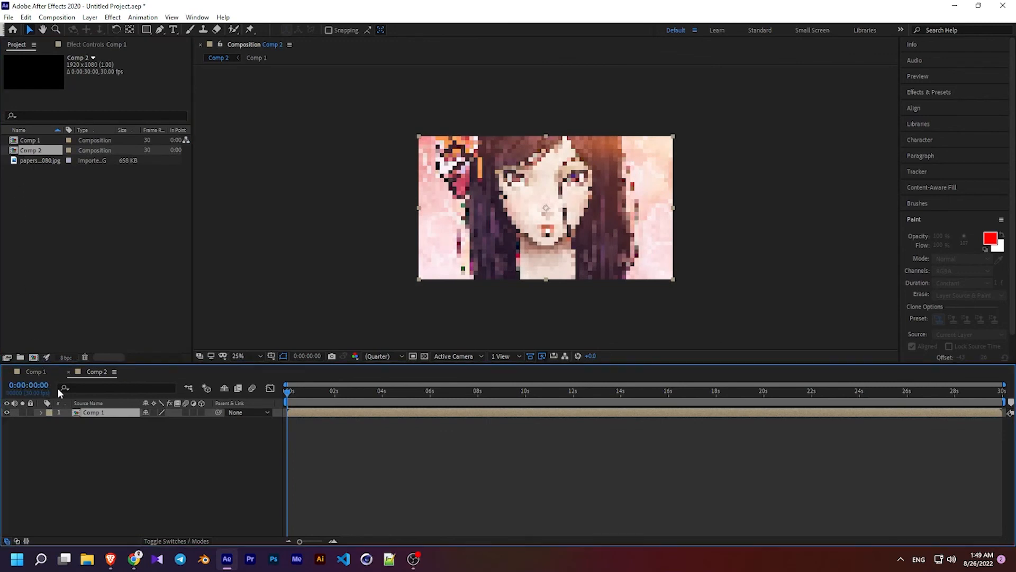
click(8, 371)
Step: Apply Time Stretch to the Comp 1 layer with a stretch factor of 50% and replay the blink from the start
right_click(74, 411)
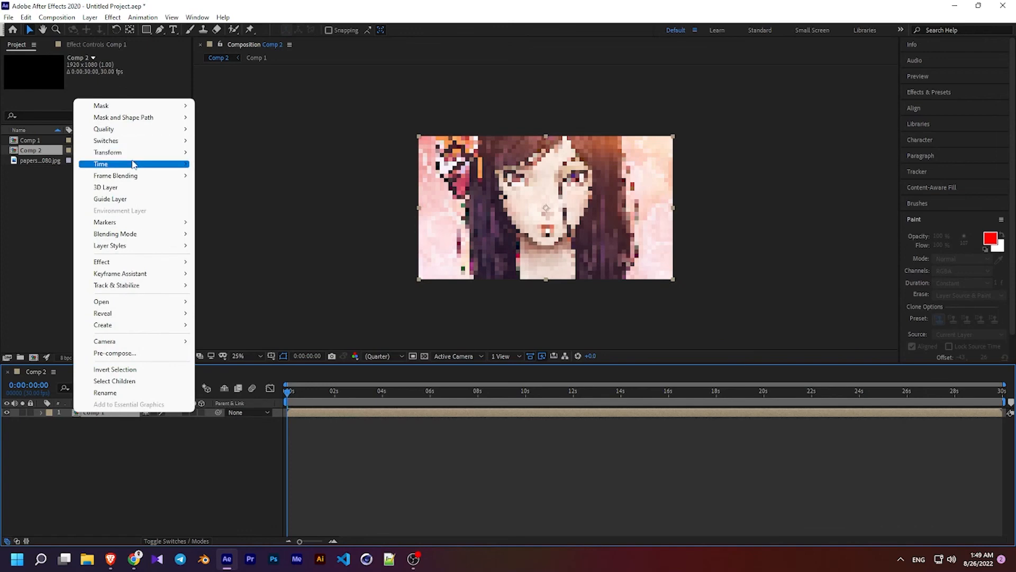
mouse_move(133, 164)
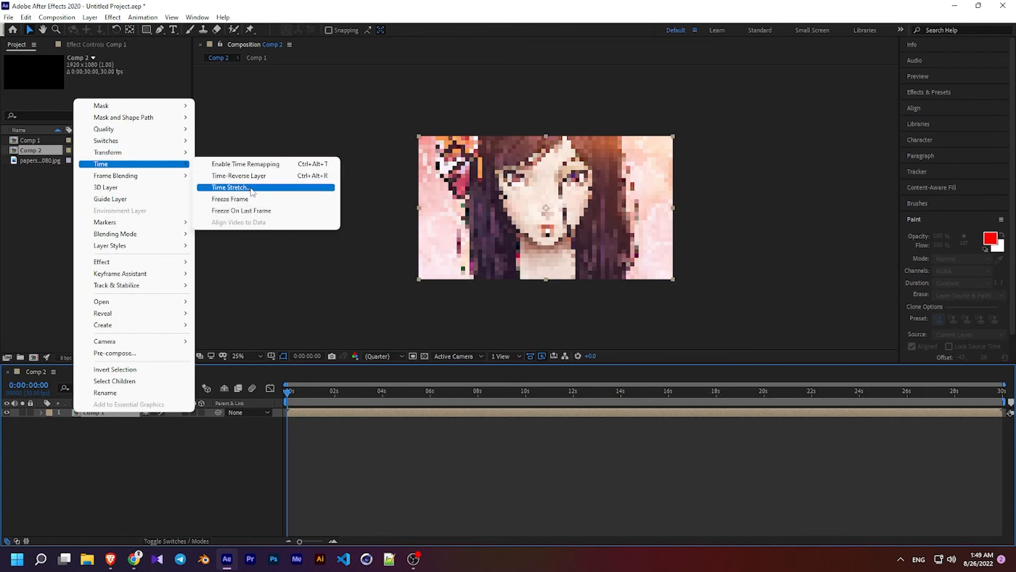
click(278, 188)
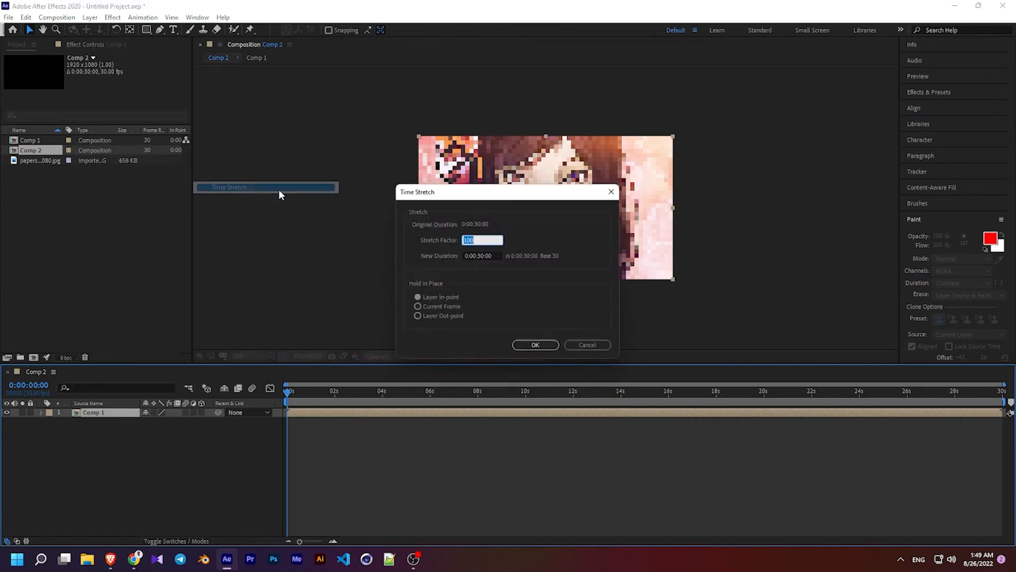
click(481, 254)
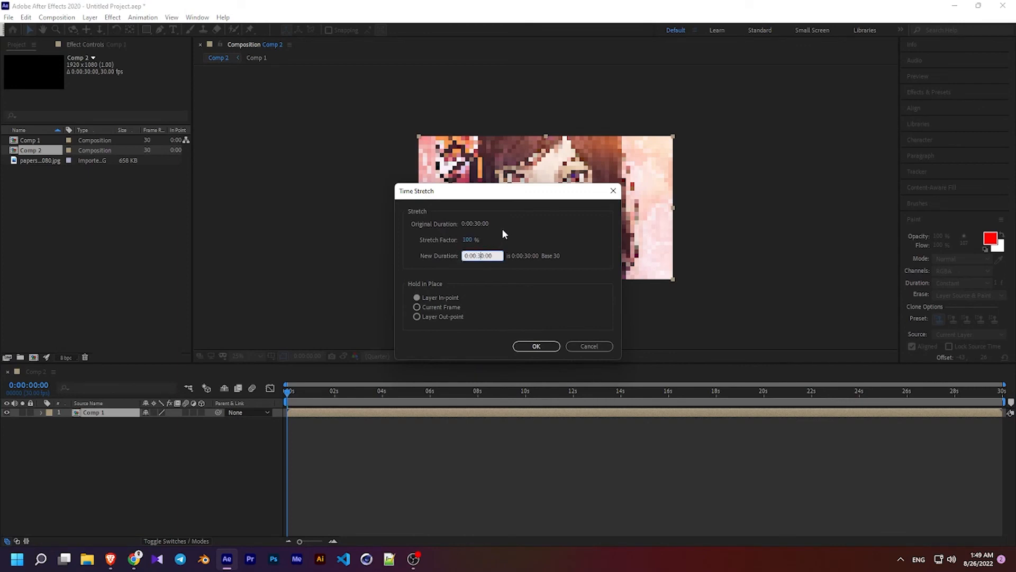
click(468, 241)
text(50)
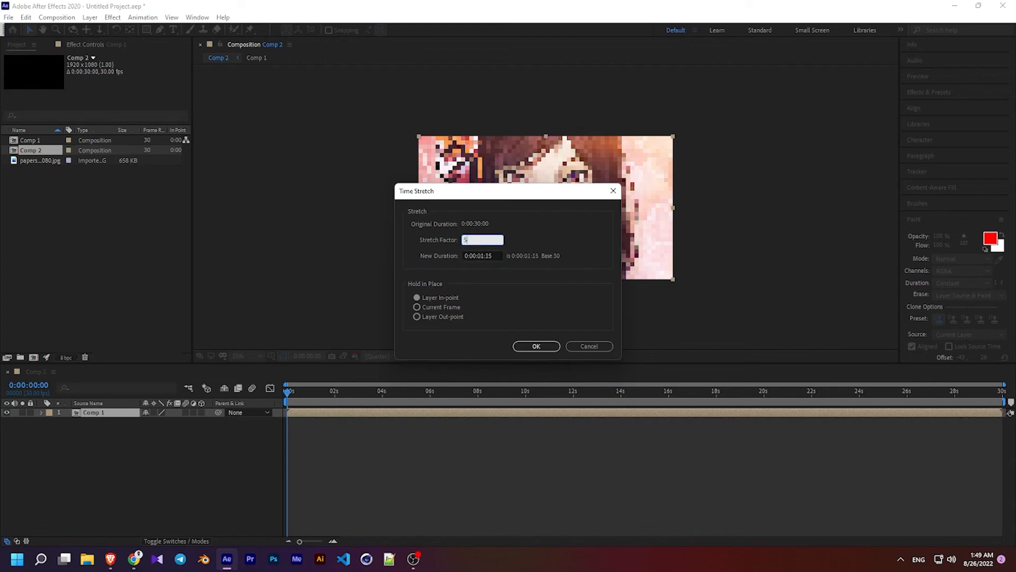
click(538, 348)
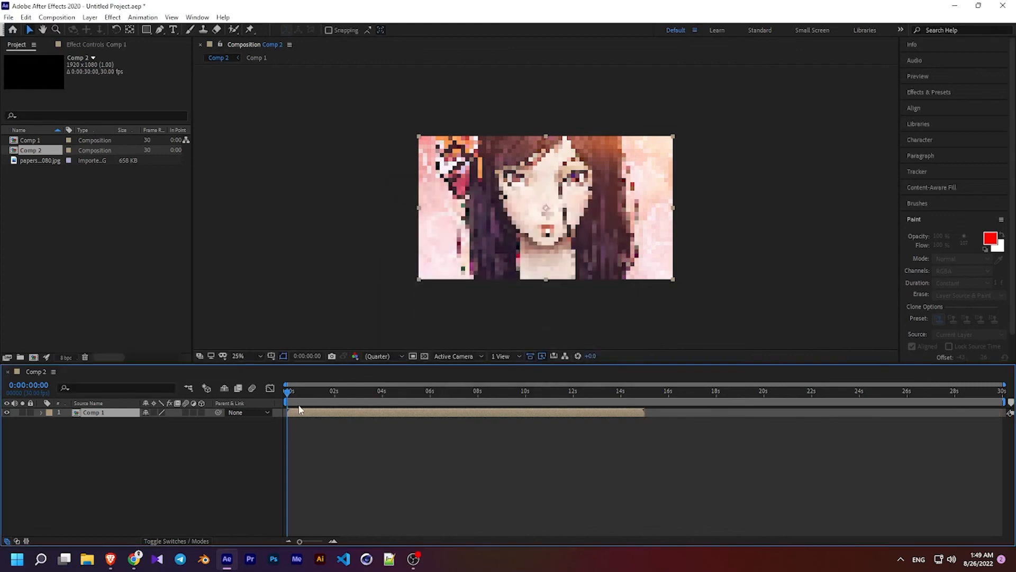
key(space)
click(215, 449)
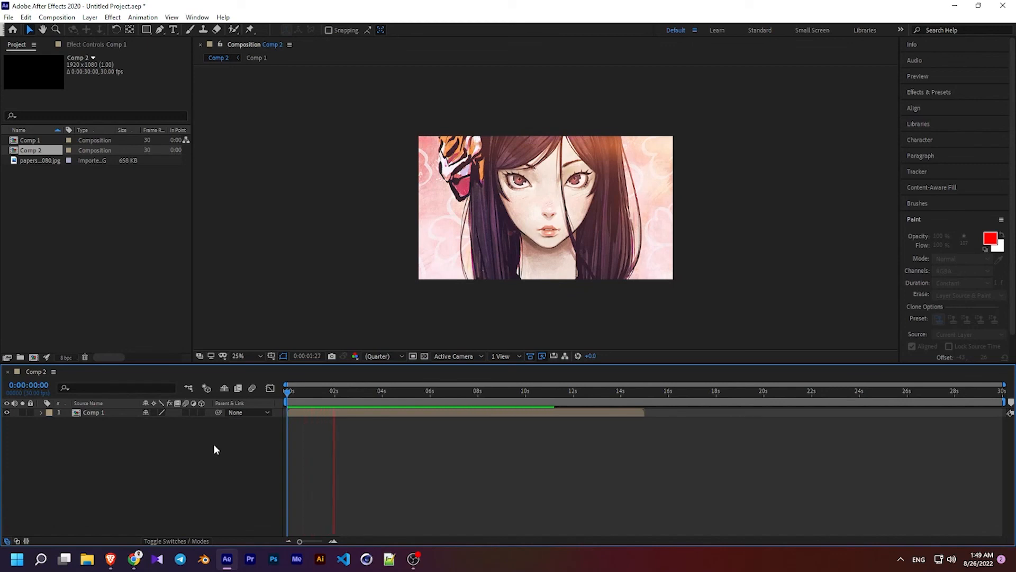
mouse_move(290, 394)
mouse_down()
mouse_move(319, 392)
mouse_move(271, 392)
mouse_move(322, 386)
mouse_move(278, 385)
mouse_up()
key(space)
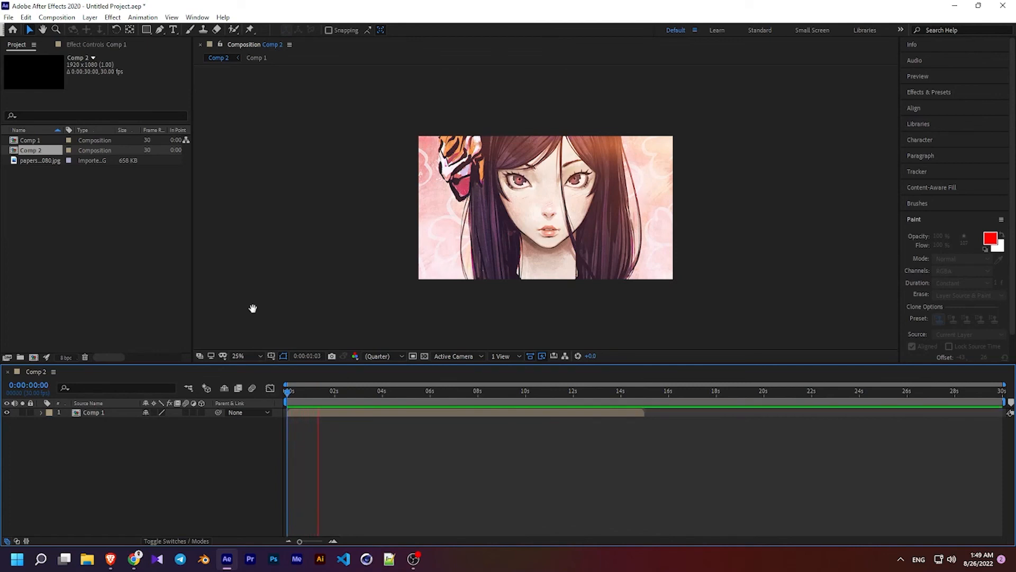
drag(310, 392, 272, 388)
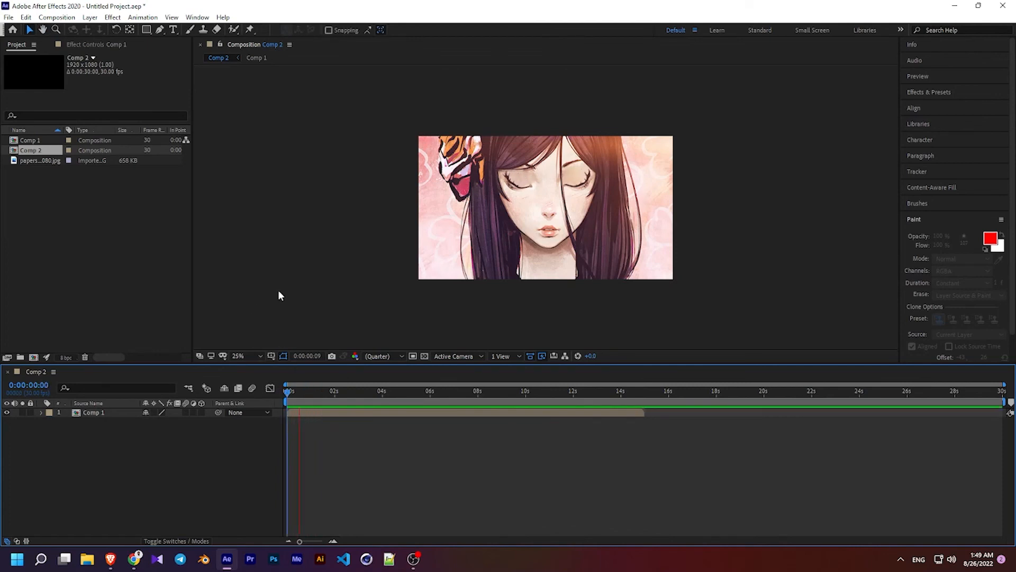
Step: Reopen Time Stretch for the Comp 1 layer and shorten its duration to about 7.5 seconds
right_click(111, 468)
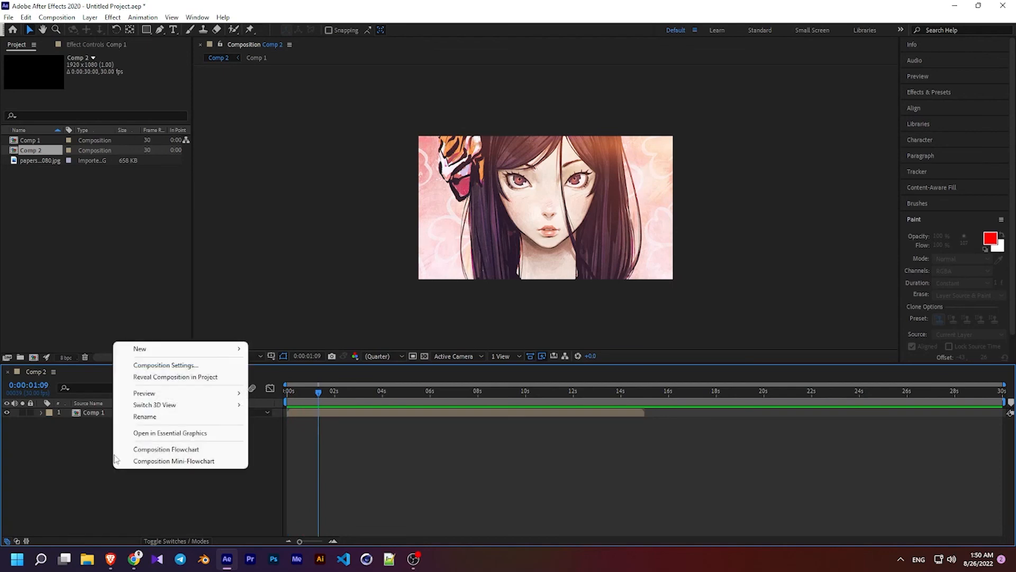
right_click(90, 410)
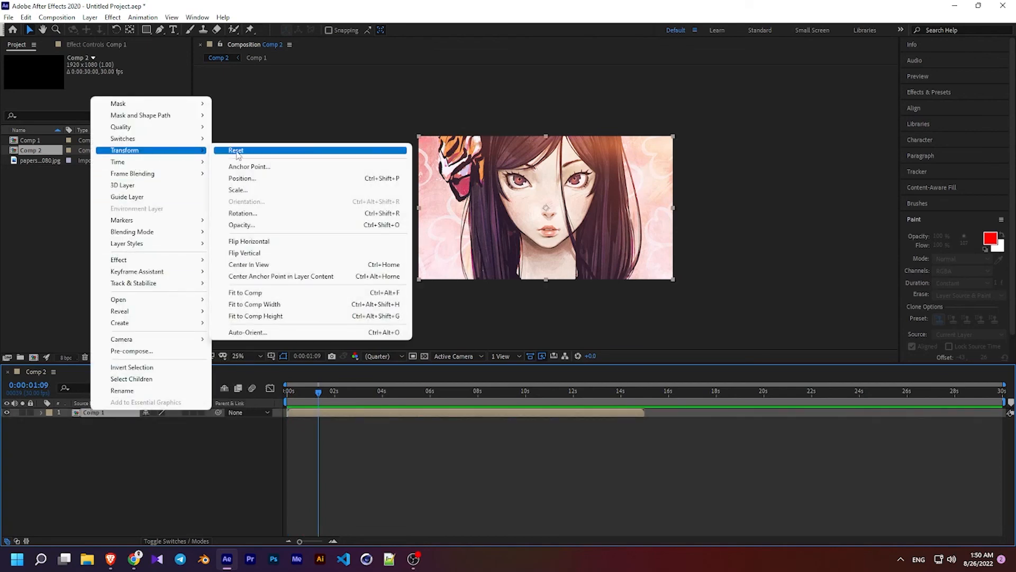
mouse_move(167, 168)
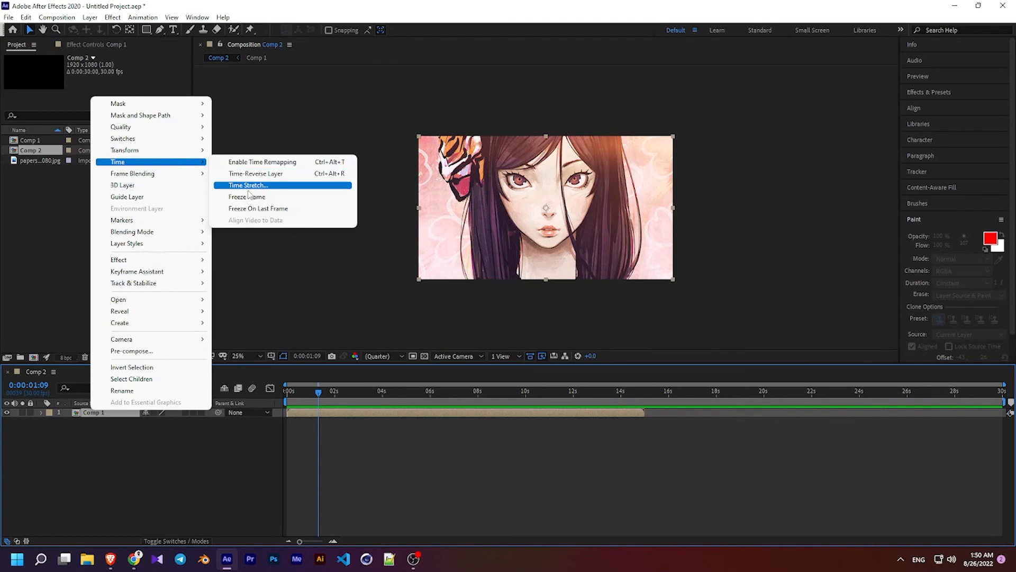
click(250, 188)
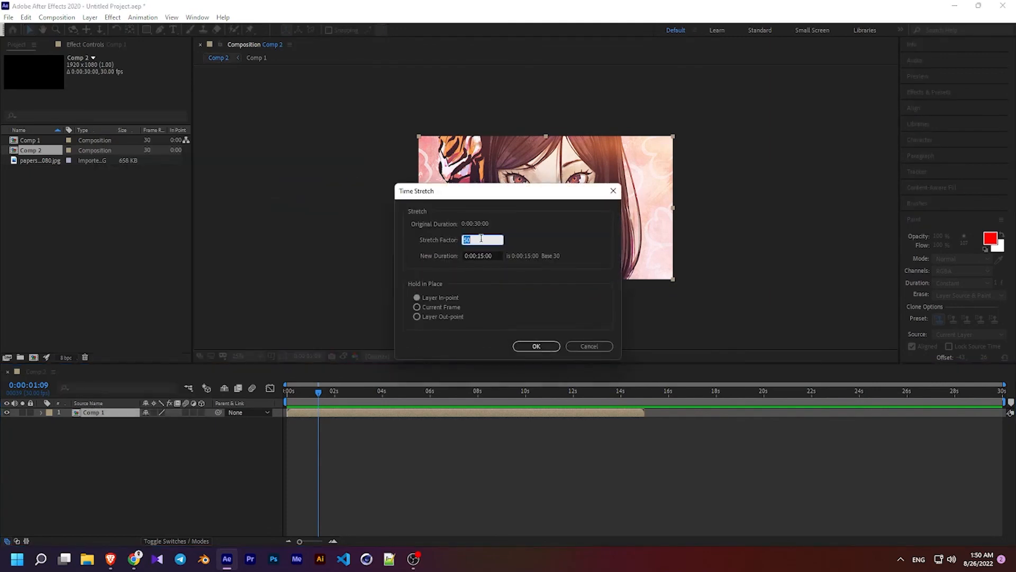
click(533, 346)
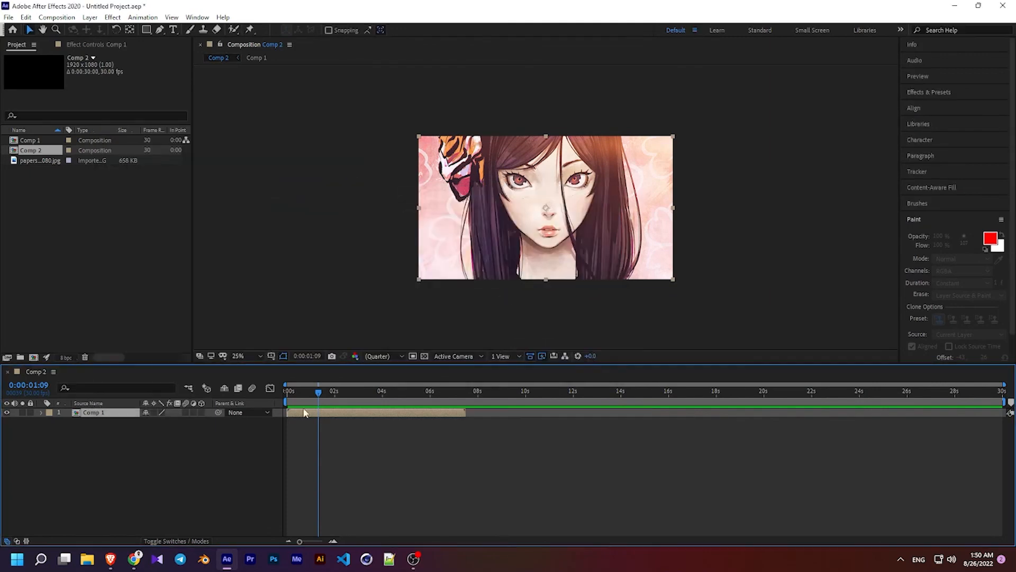
Step: Replay the faster blink repeatedly from 0:00:00:00, also checking the eyes at 50% magnification
key(Home)
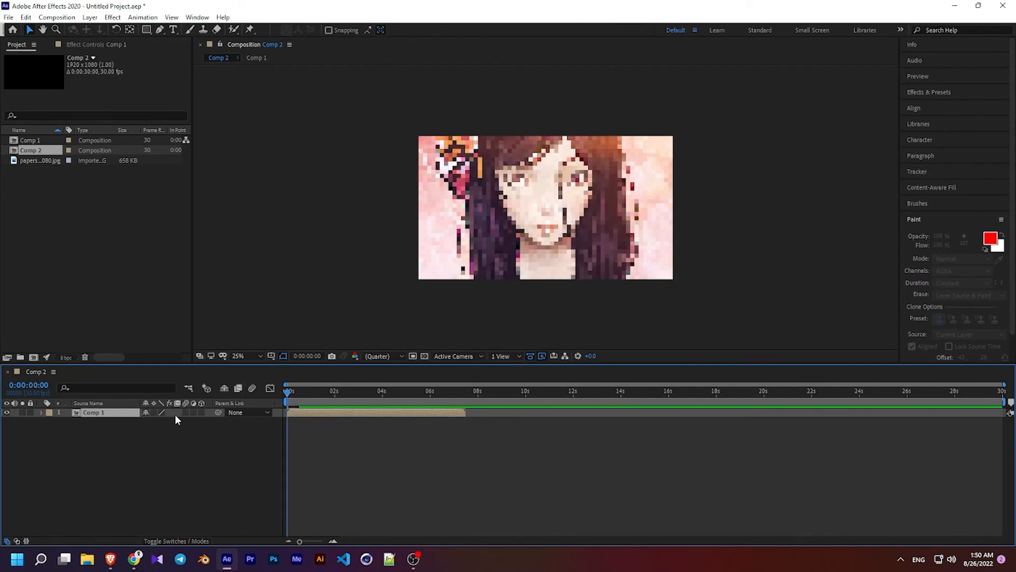
key(space)
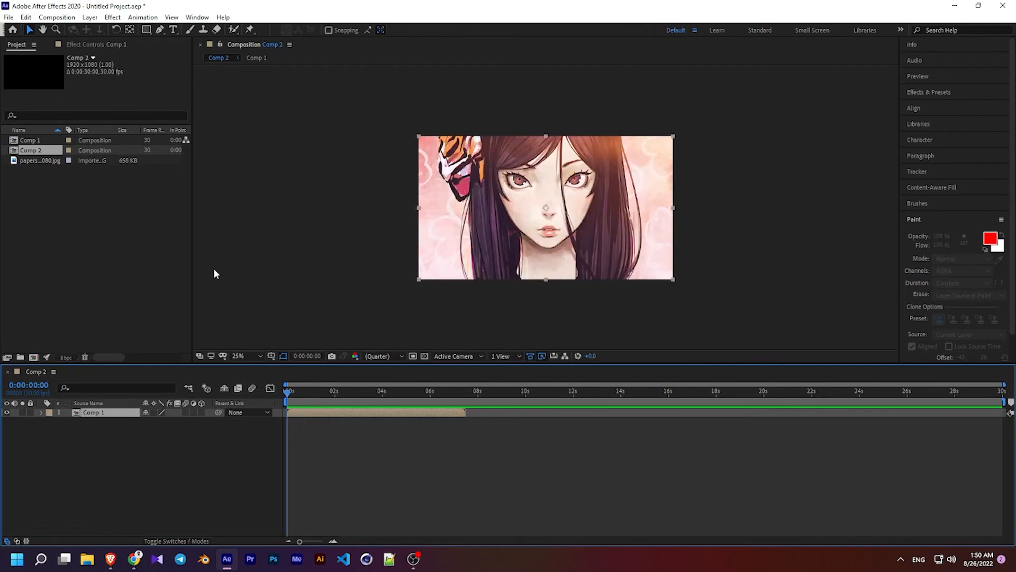
key(space)
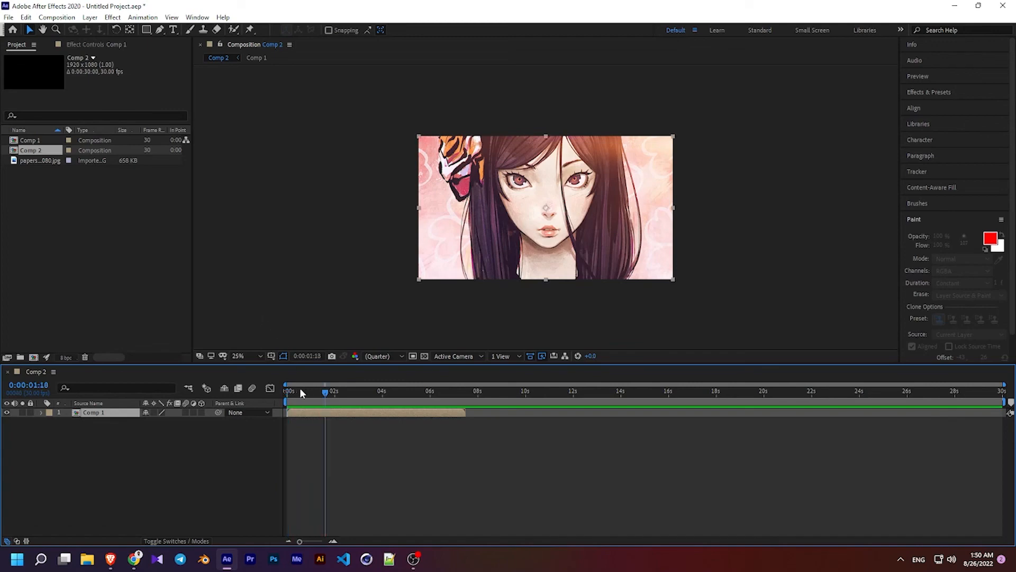
drag(313, 390, 265, 388)
key(space)
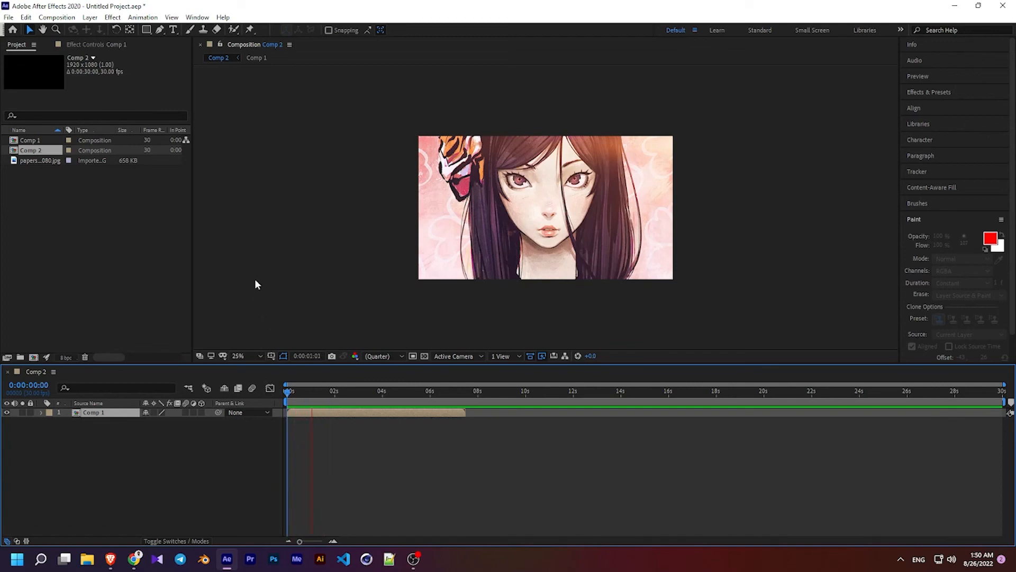
key(space)
click(322, 393)
drag(323, 393, 262, 386)
key(space)
key(space)
scroll(440, 208, up, 2)
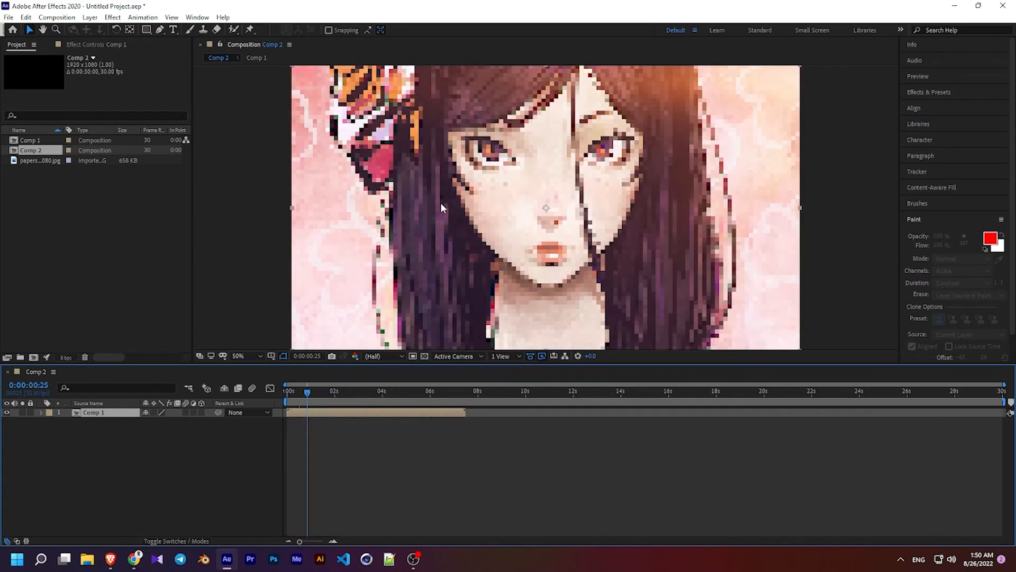
drag(291, 393, 270, 390)
key(space)
key(space)
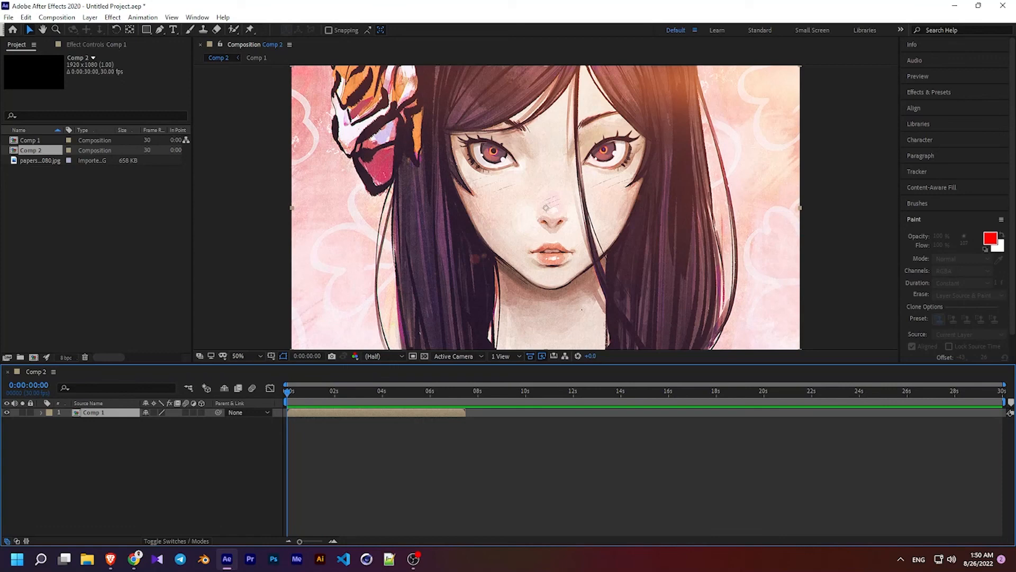